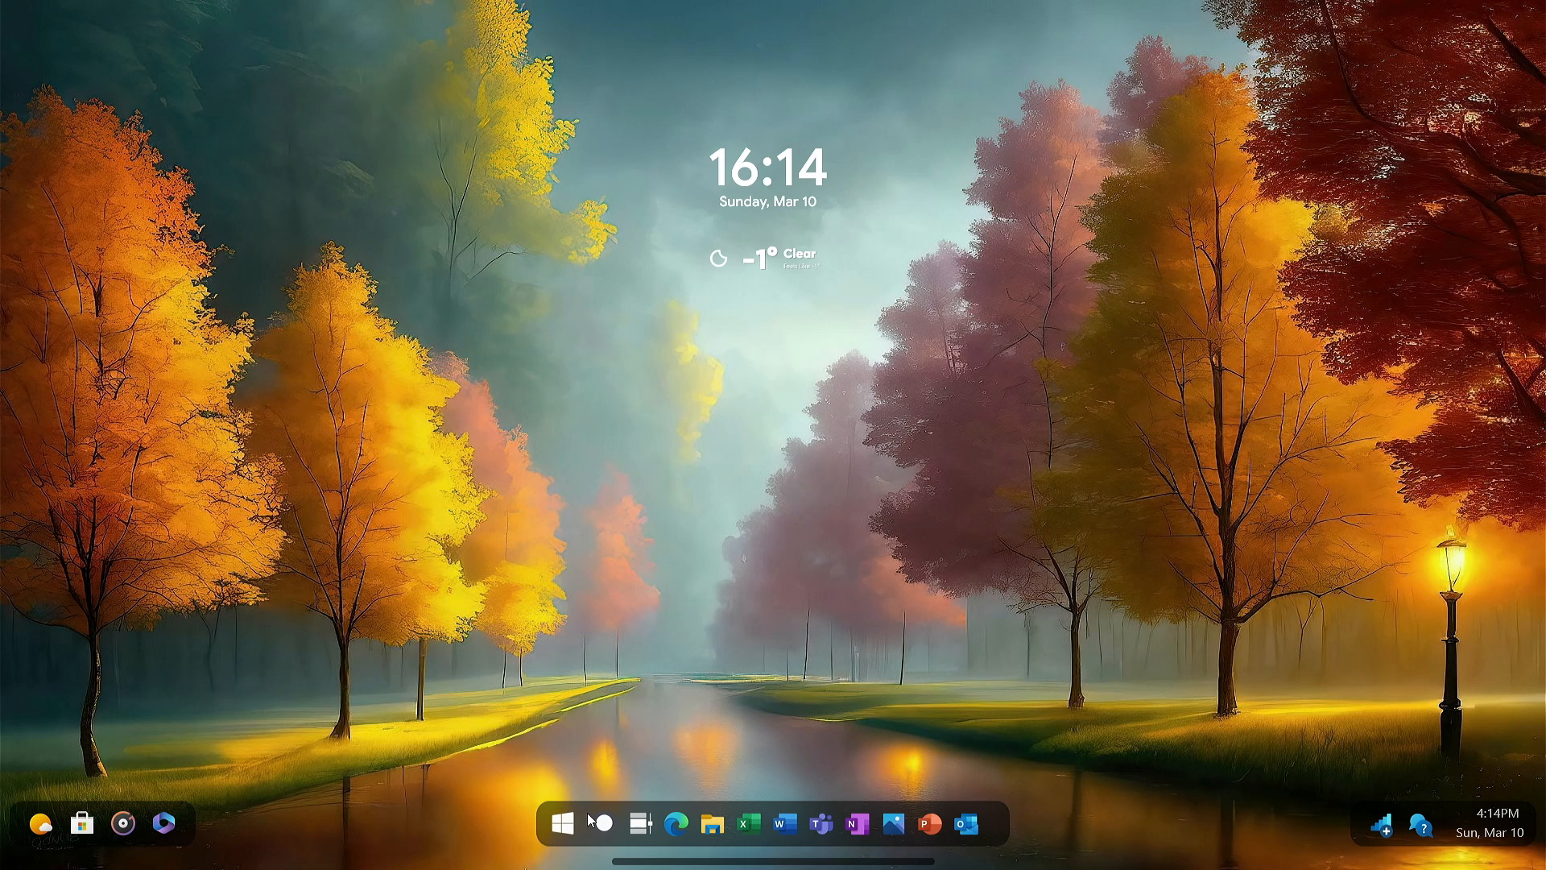
Look over the customised Start menu and close it again
{"action": "left_click", "coordinate": [563, 823]}
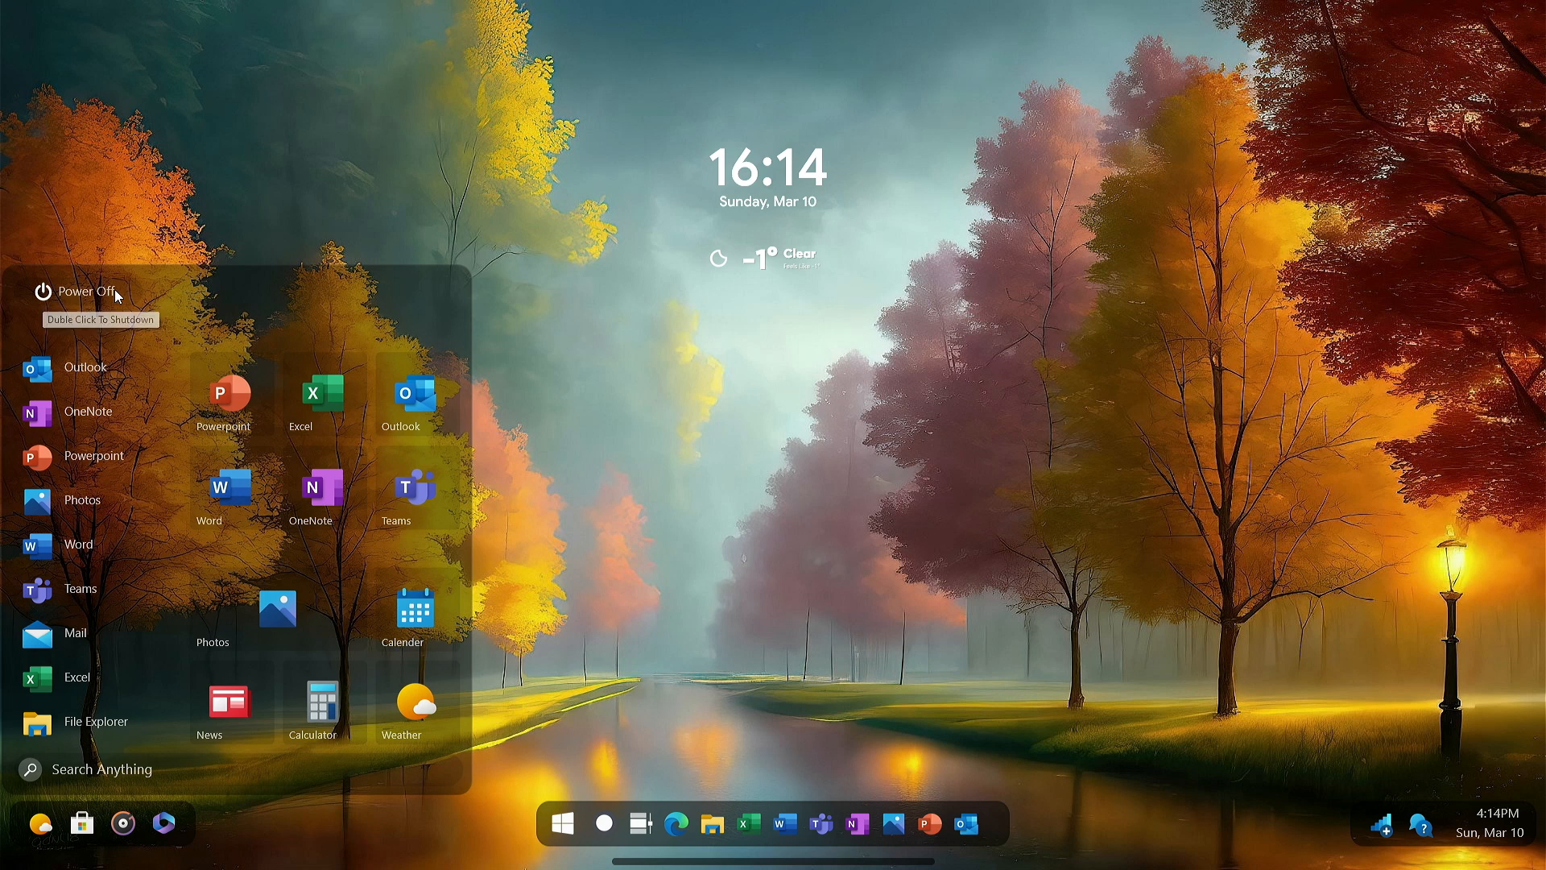
{"action": "left_click", "coordinate": [565, 825]}
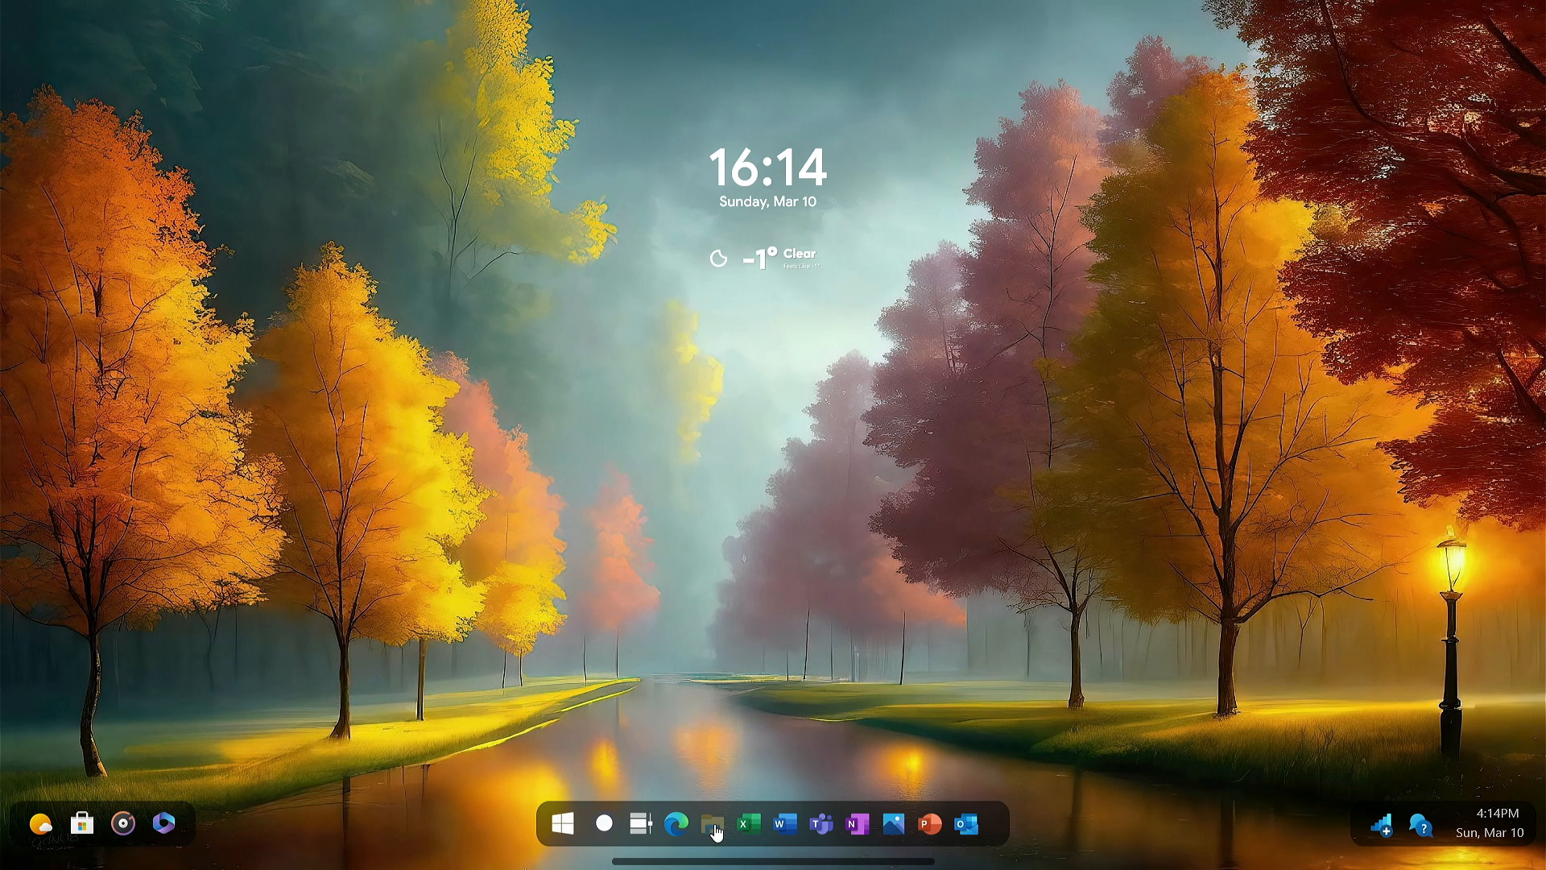
Browse File Explorer to Local Disk (C:) under This PC, show its folders as large icons, and close the window
{"action": "left_click", "coordinate": [714, 824]}
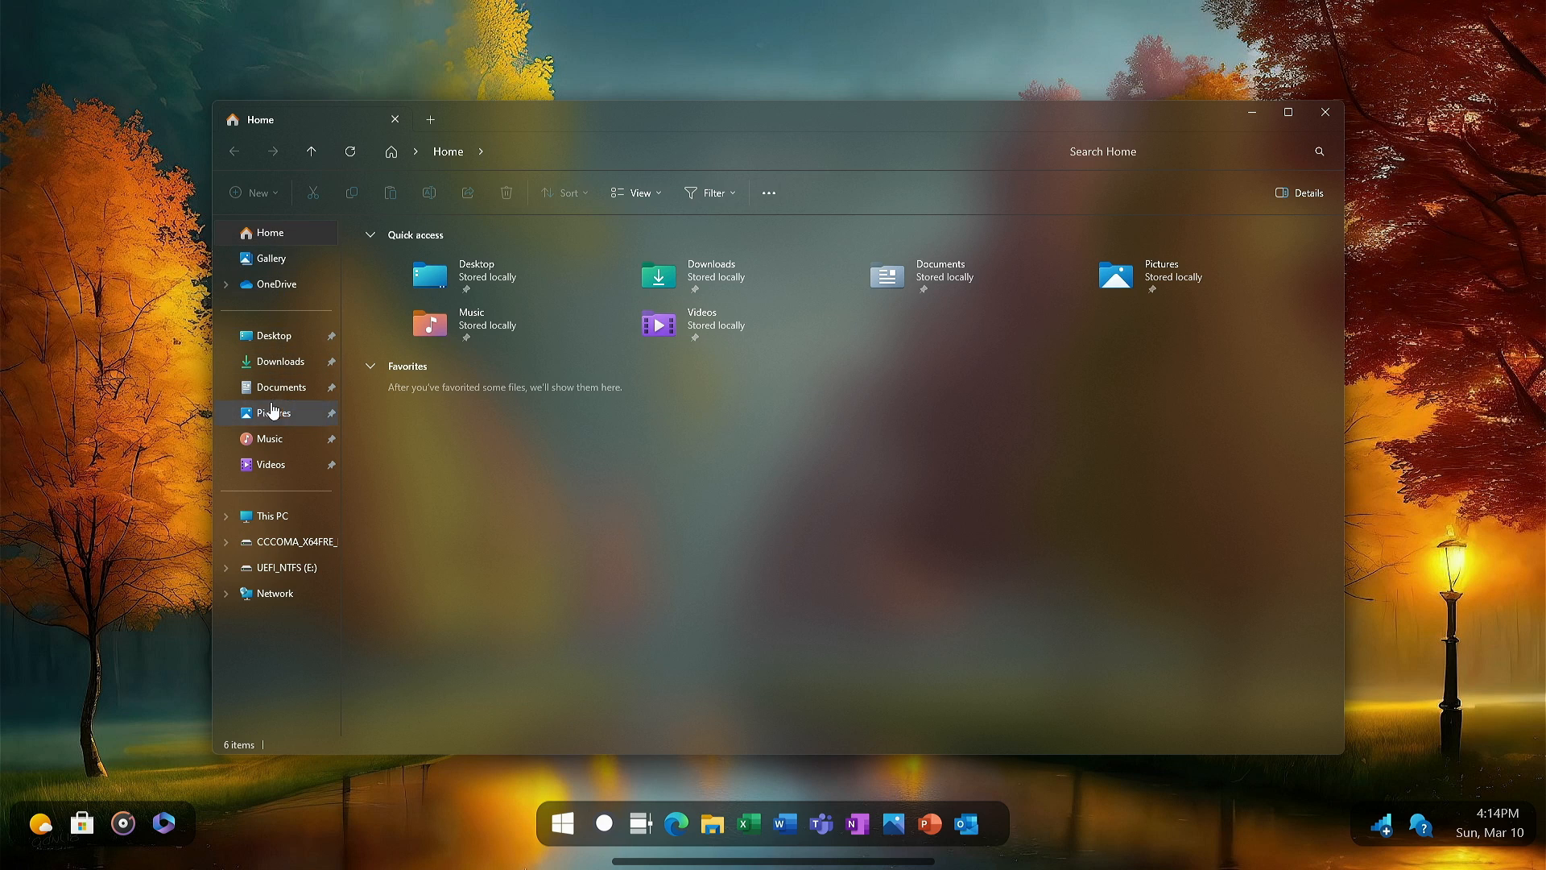
{"action": "left_click", "coordinate": [265, 516]}
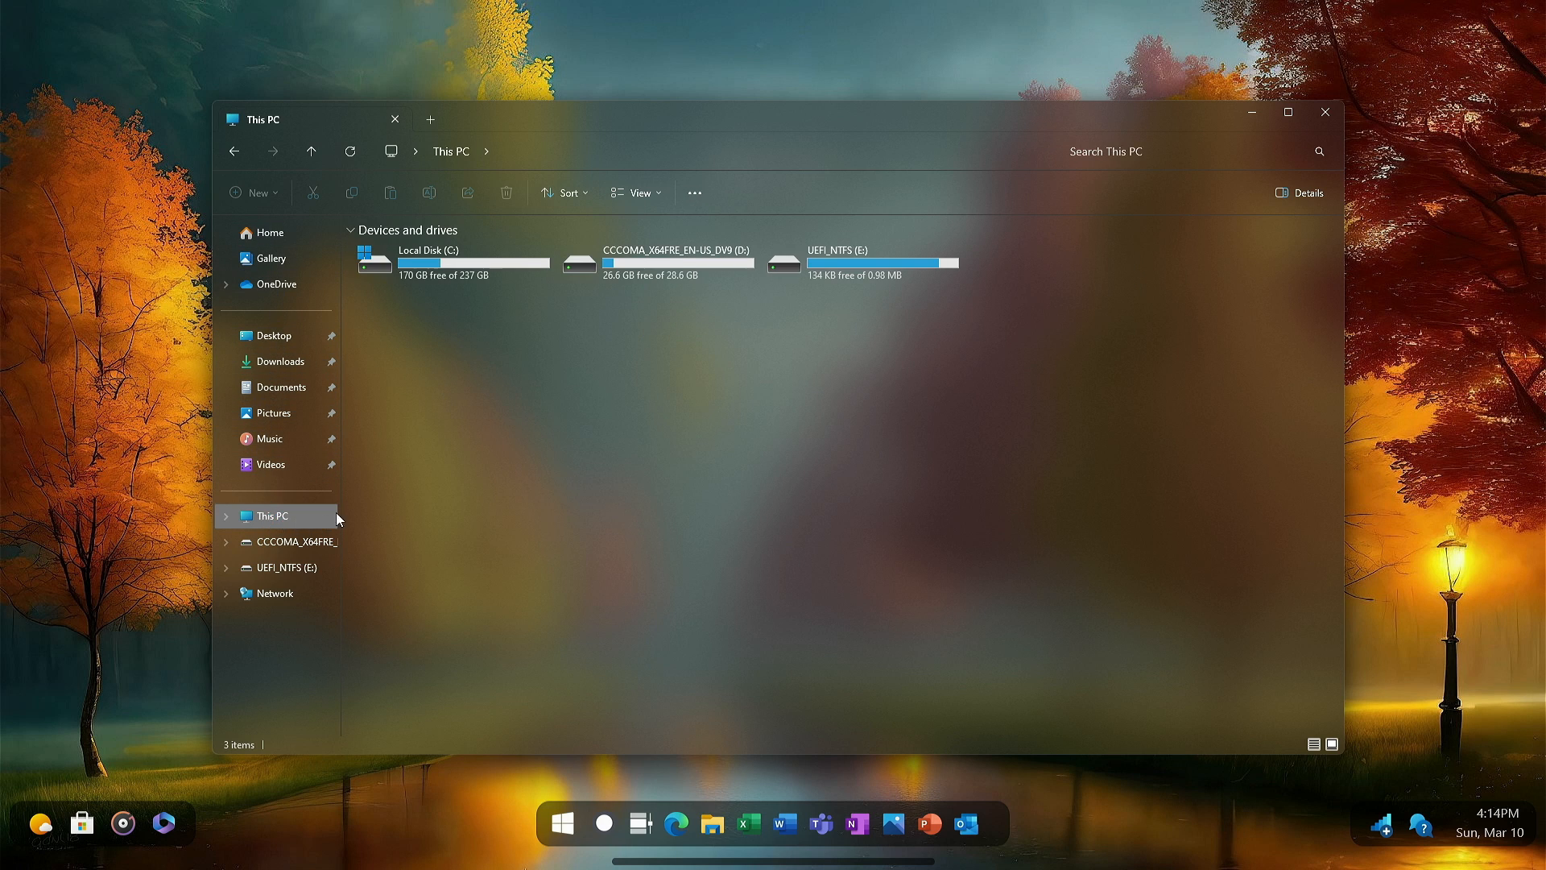
{"action": "left_click", "coordinate": [429, 269]}
{"action": "double_click", "coordinate": [429, 268]}
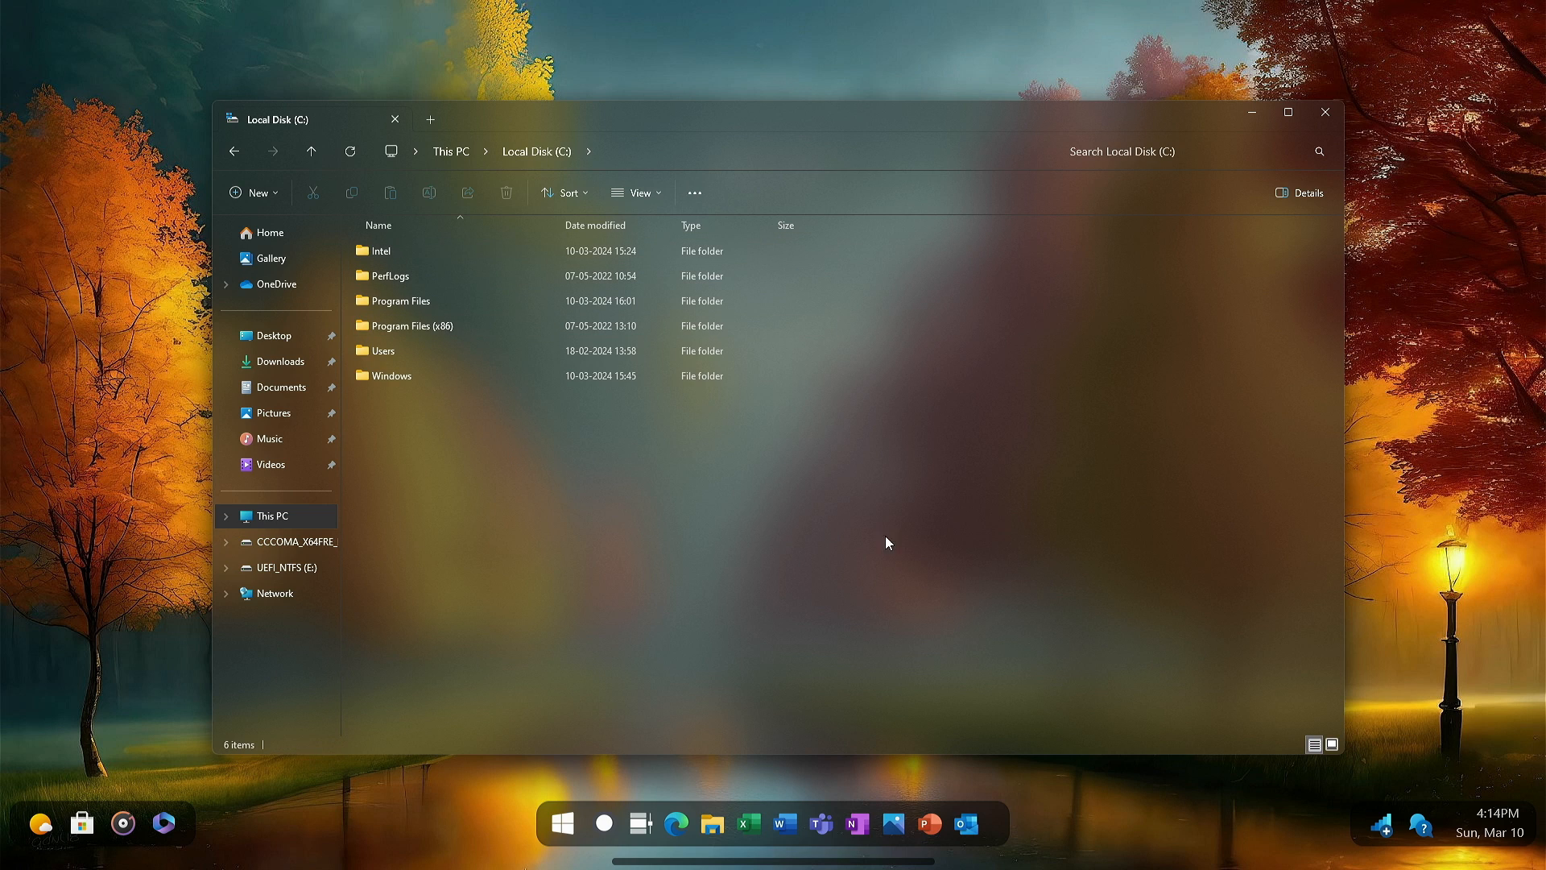
{"action": "left_click", "coordinate": [1332, 744]}
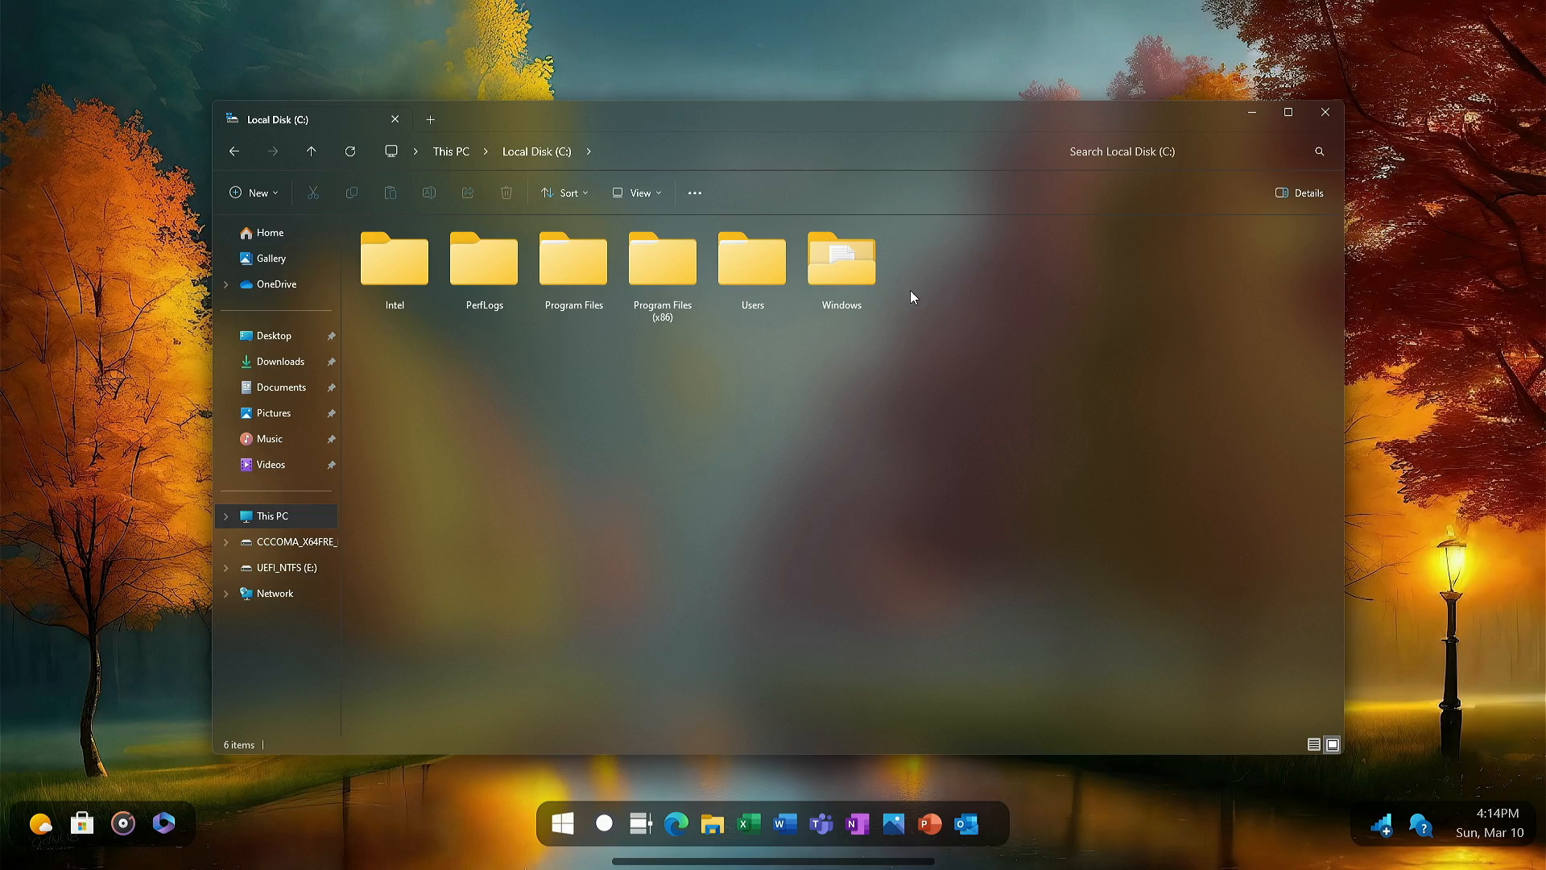
{"action": "left_click", "coordinate": [1324, 112]}
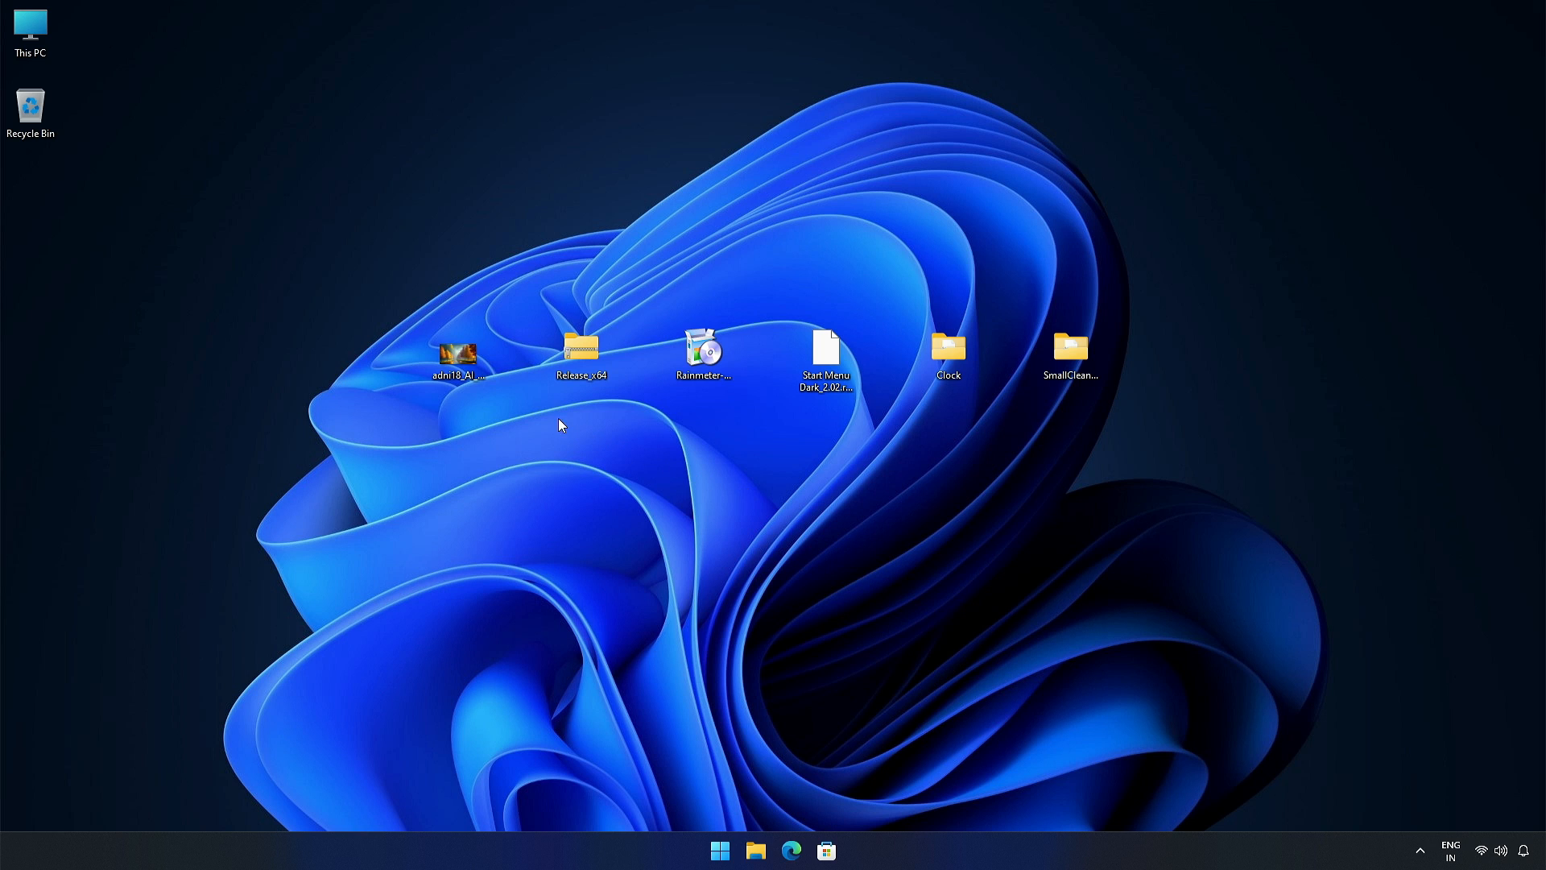
Set the autumn trees image on the desktop as the desktop background
{"action": "right_click", "coordinate": [459, 362]}
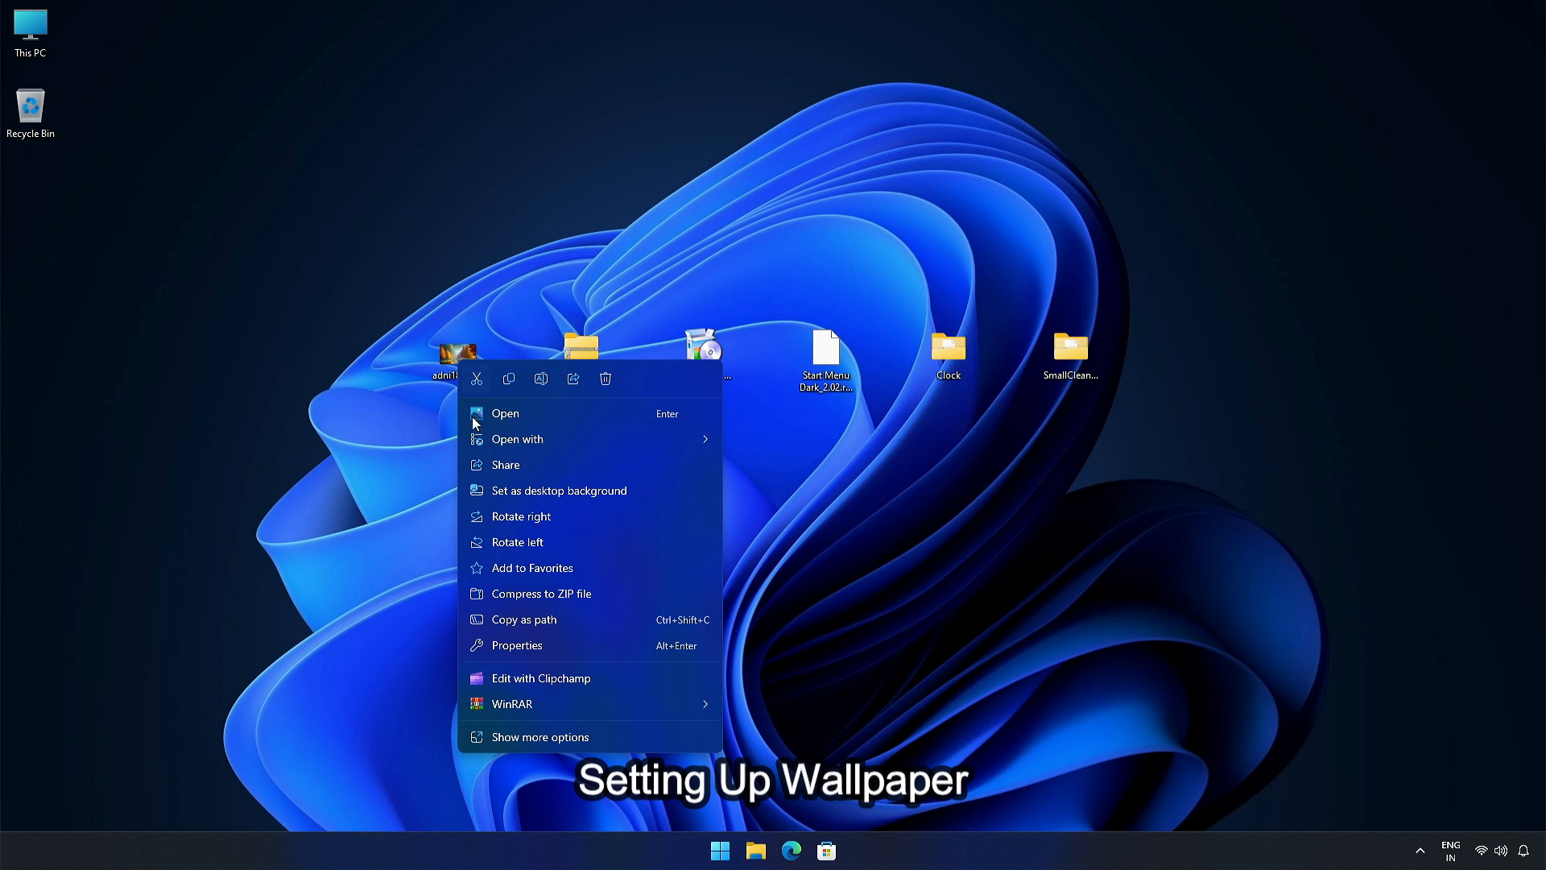
{"action": "left_click", "coordinate": [469, 492]}
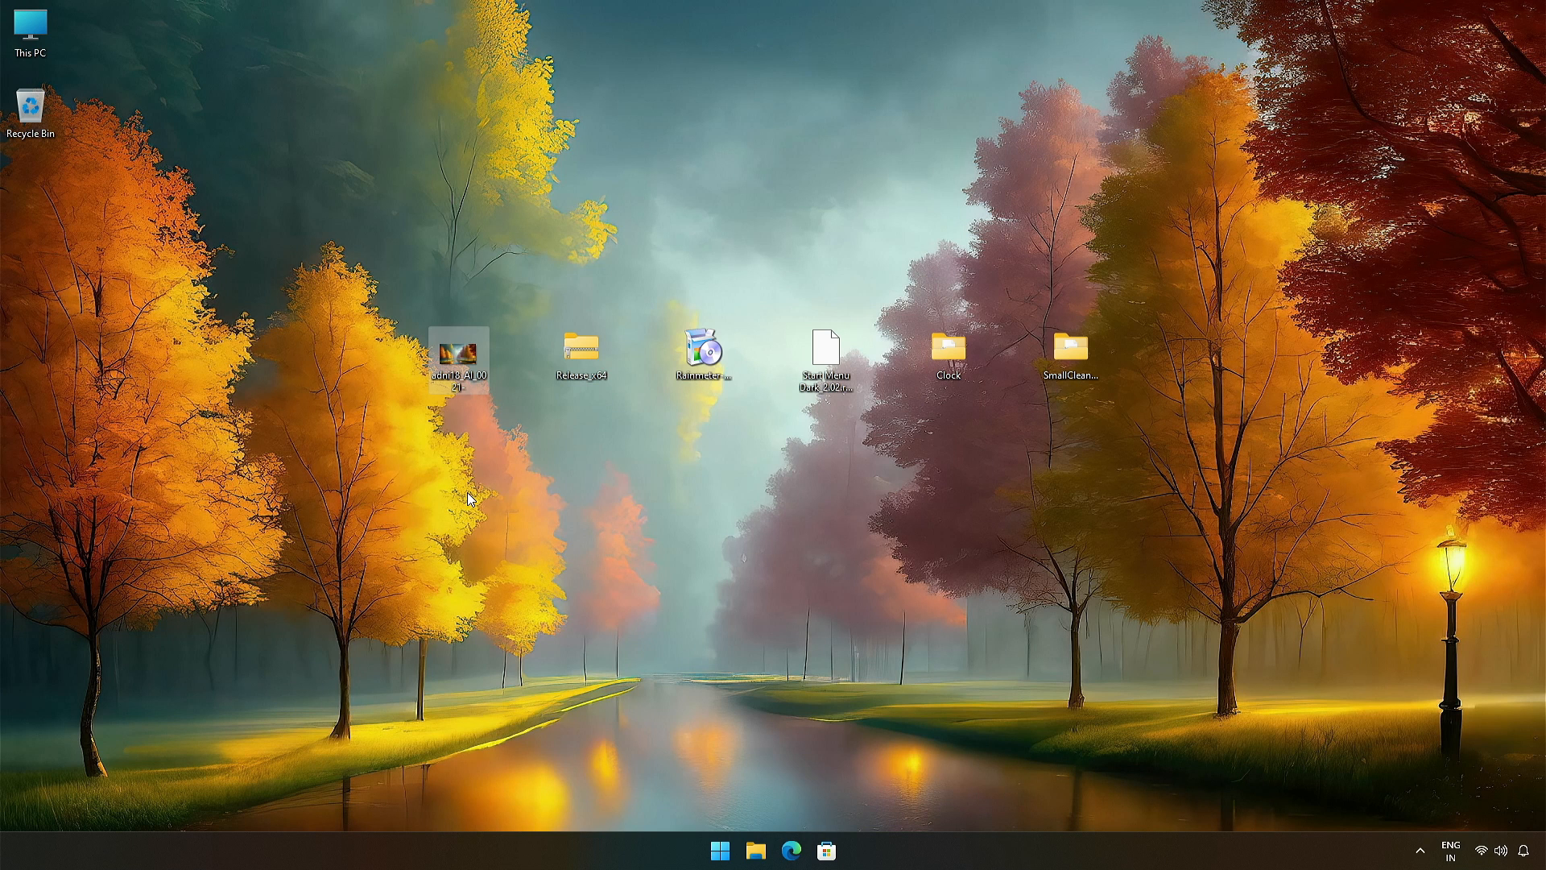
Extract the Release_x64 archive with WinRAR into a Release_x64 folder on the desktop
{"action": "right_click", "coordinate": [581, 378]}
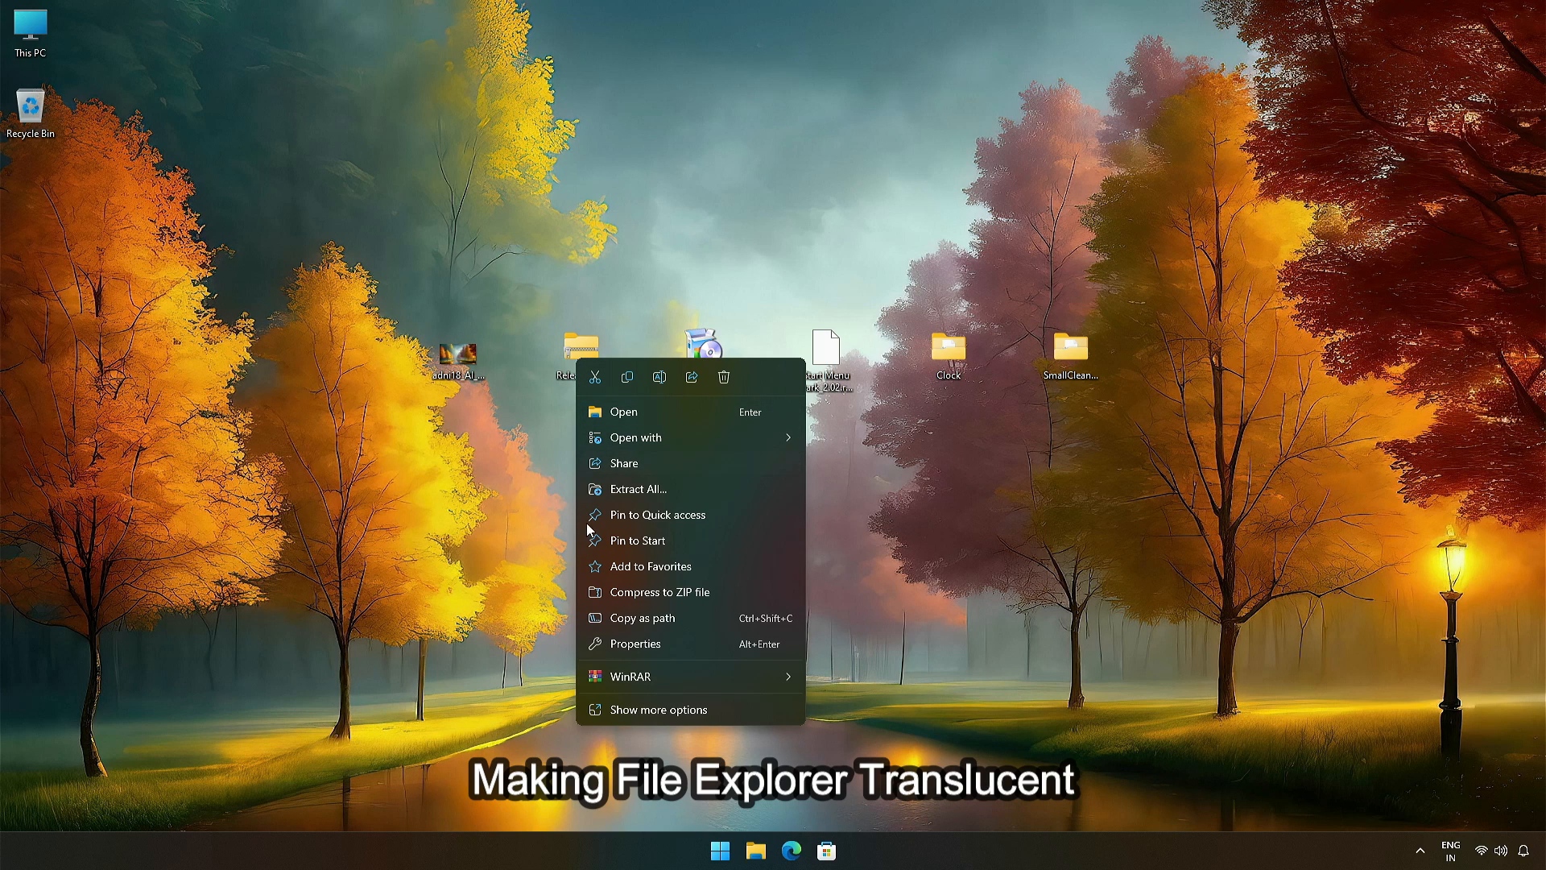
{"action": "mouse_move", "coordinate": [769, 681]}
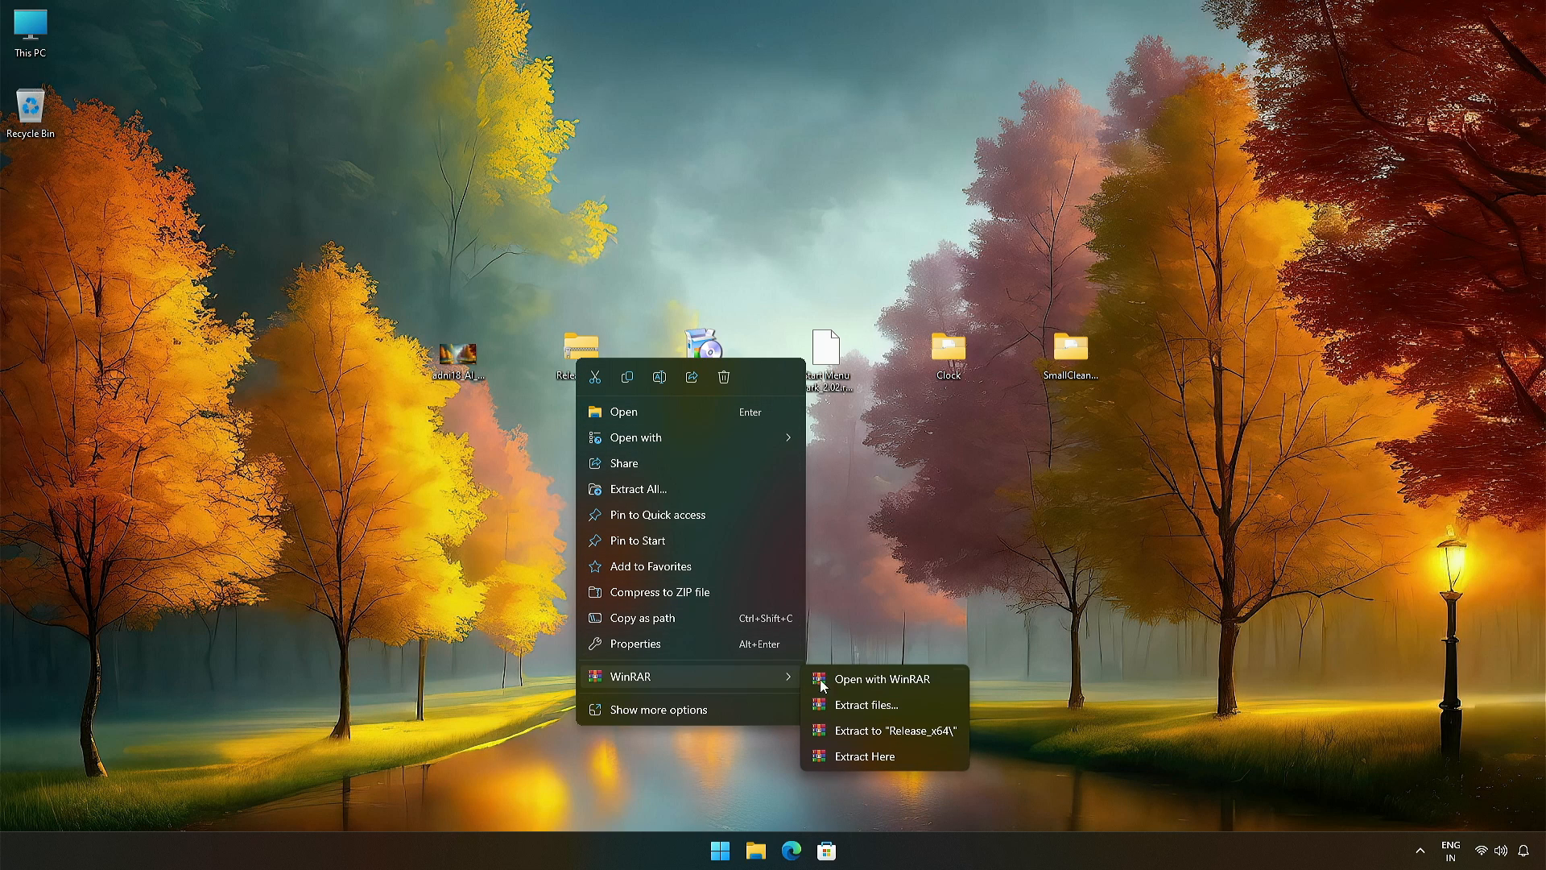
{"action": "left_click", "coordinate": [840, 705]}
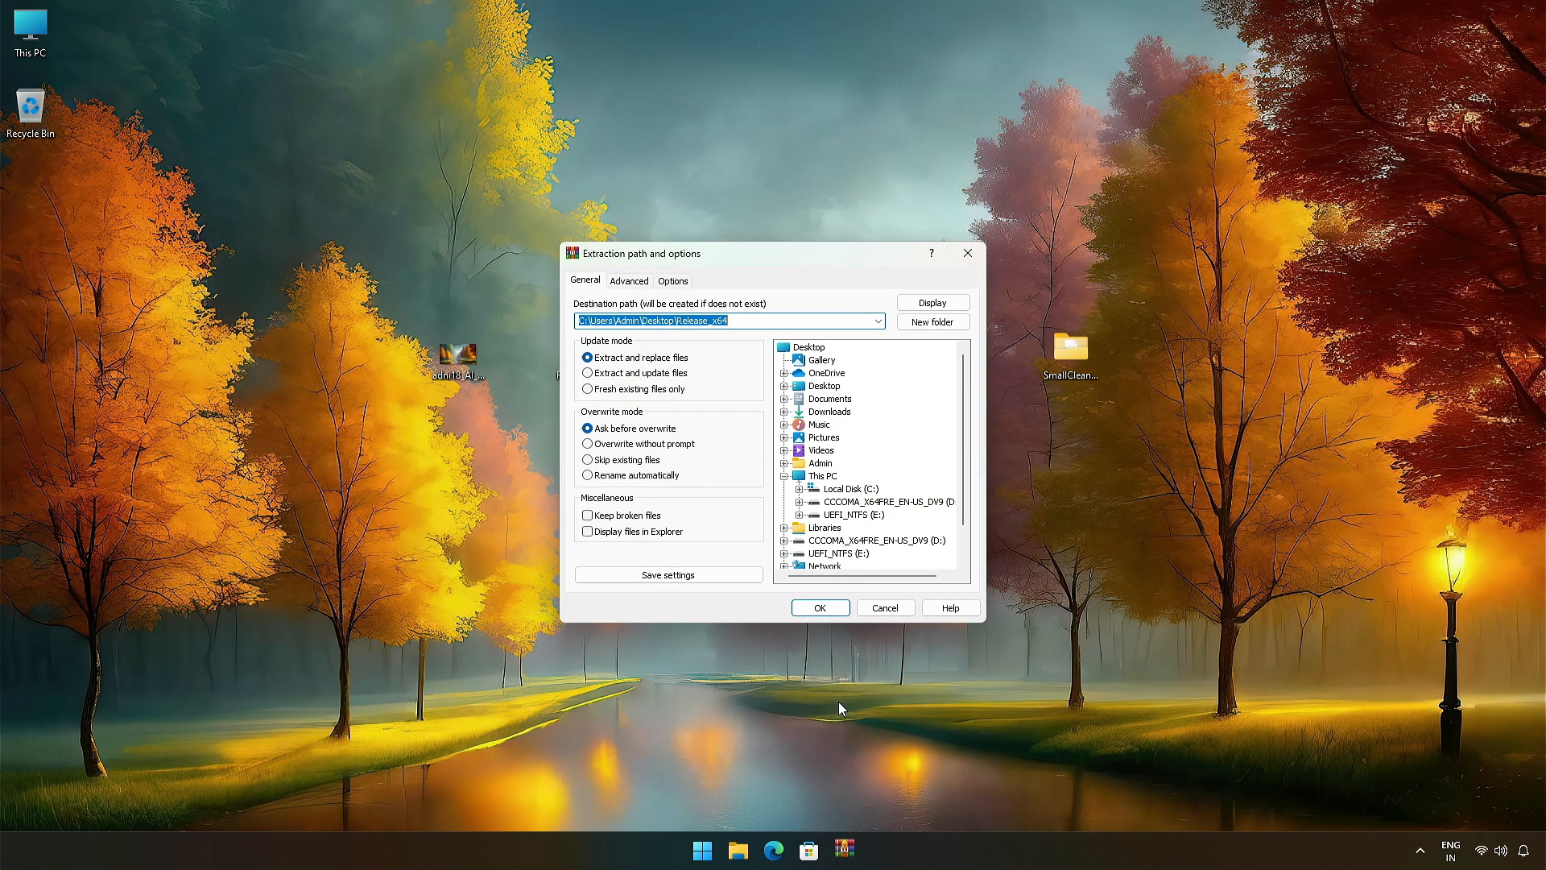
{"action": "left_click", "coordinate": [817, 612]}
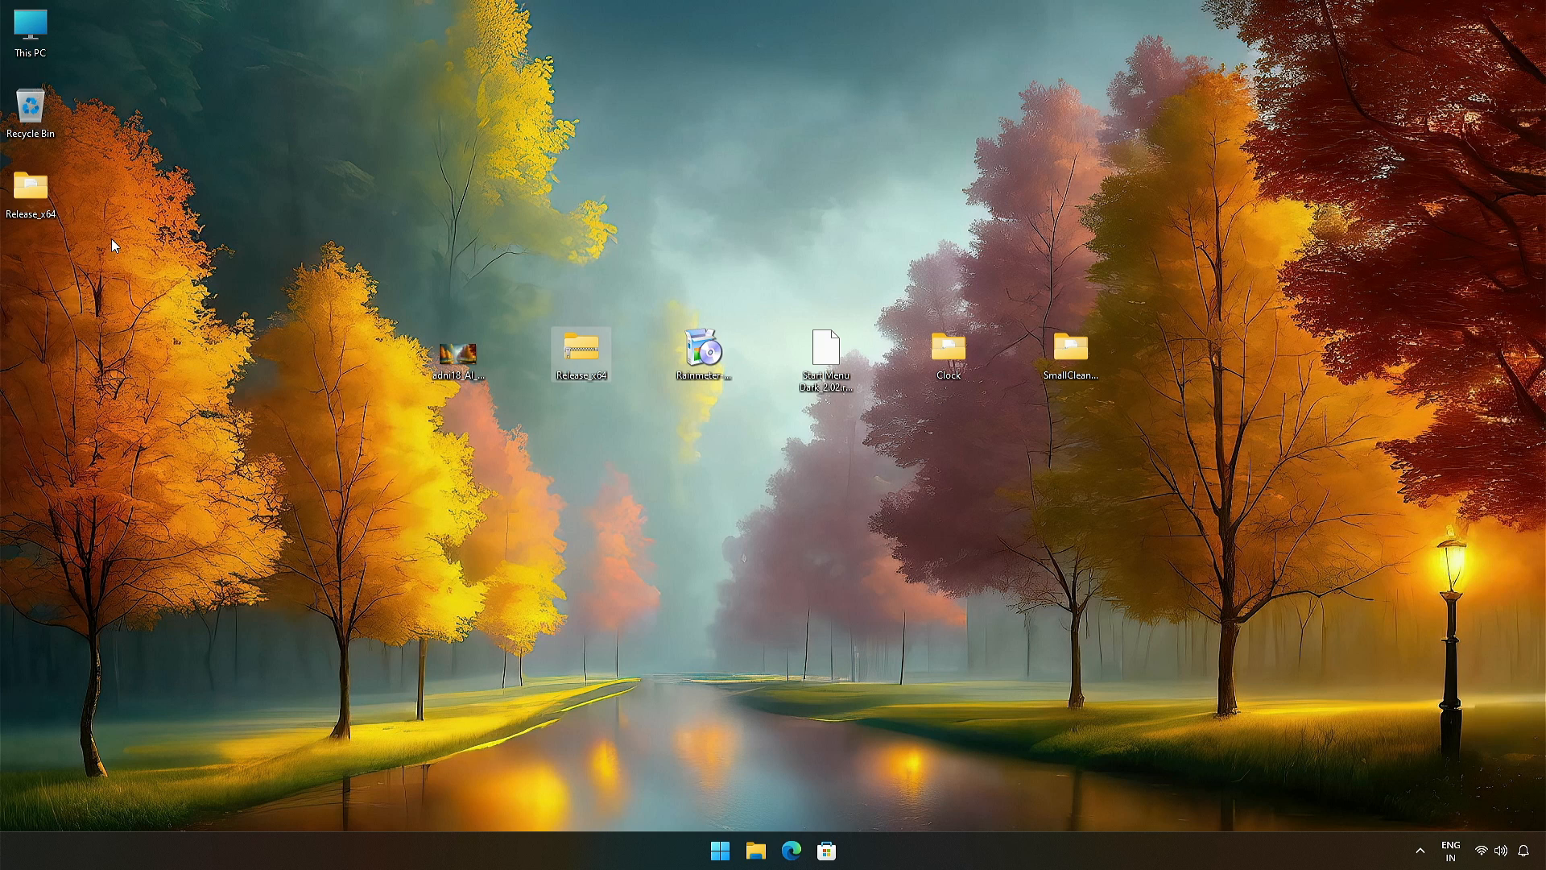
Run the register script from the extracted folder's Release subfolder as administrator, allow its changes, and close the windows
{"action": "double_click", "coordinate": [32, 192]}
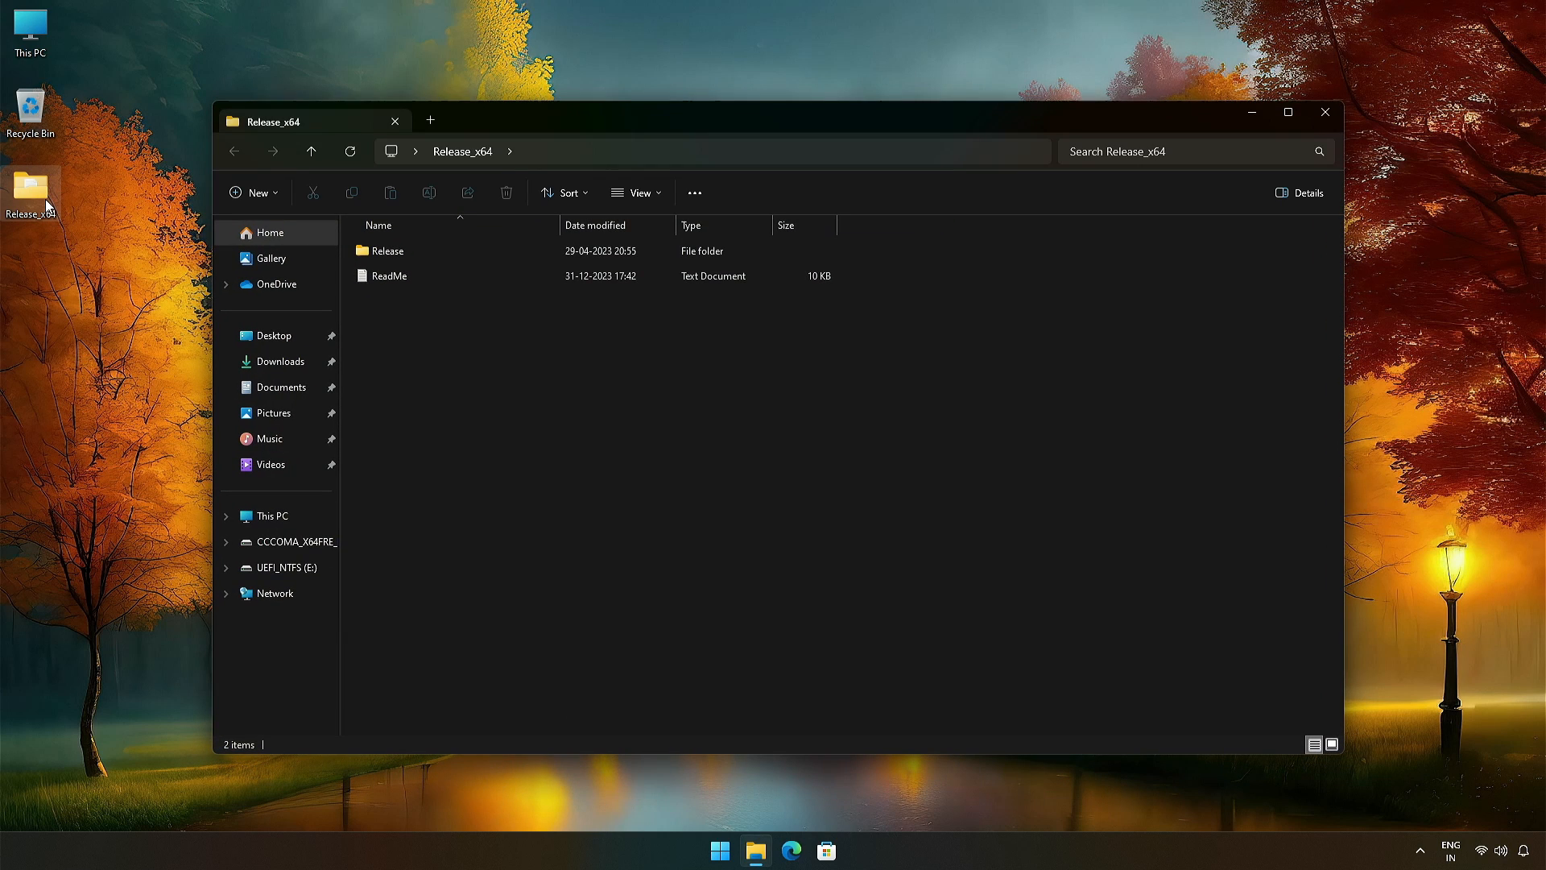
{"action": "double_click", "coordinate": [394, 256]}
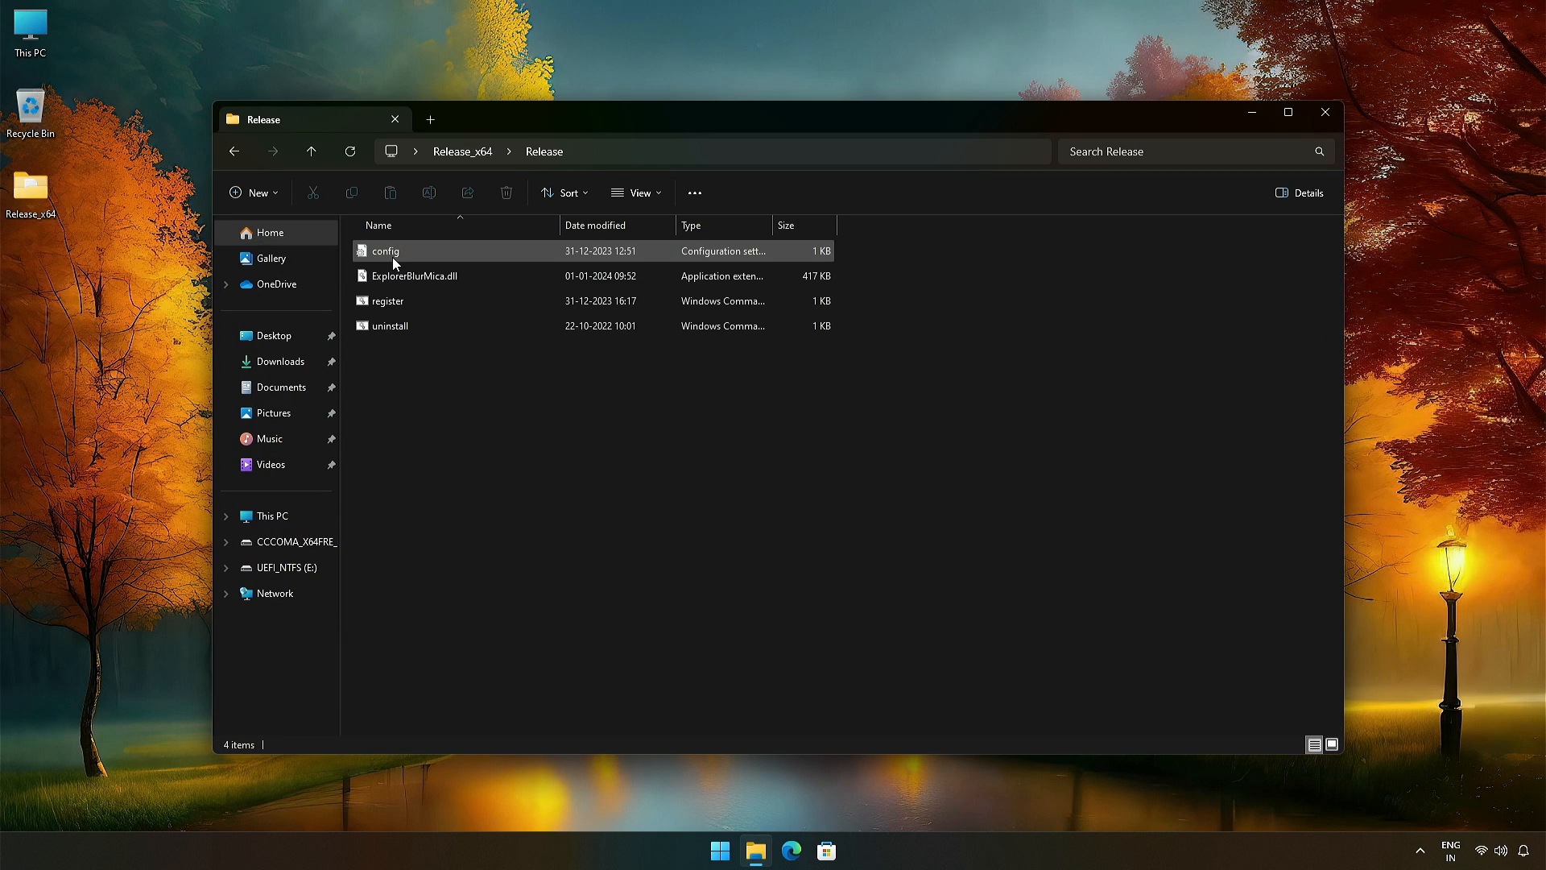
{"action": "left_click", "coordinate": [397, 304]}
{"action": "right_click", "coordinate": [398, 304]}
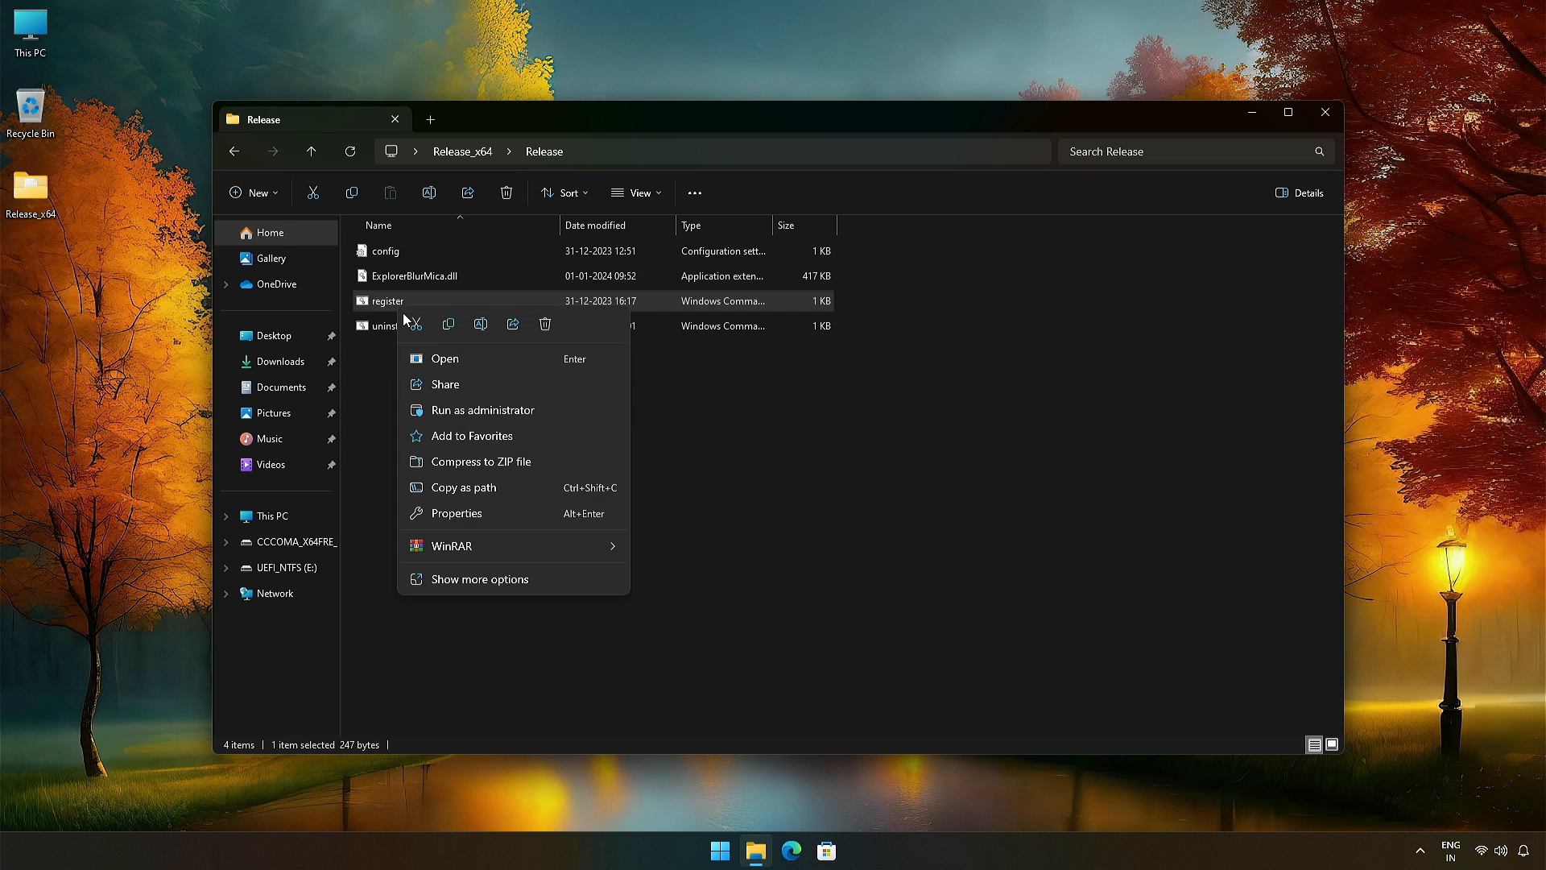
{"action": "left_click", "coordinate": [422, 412]}
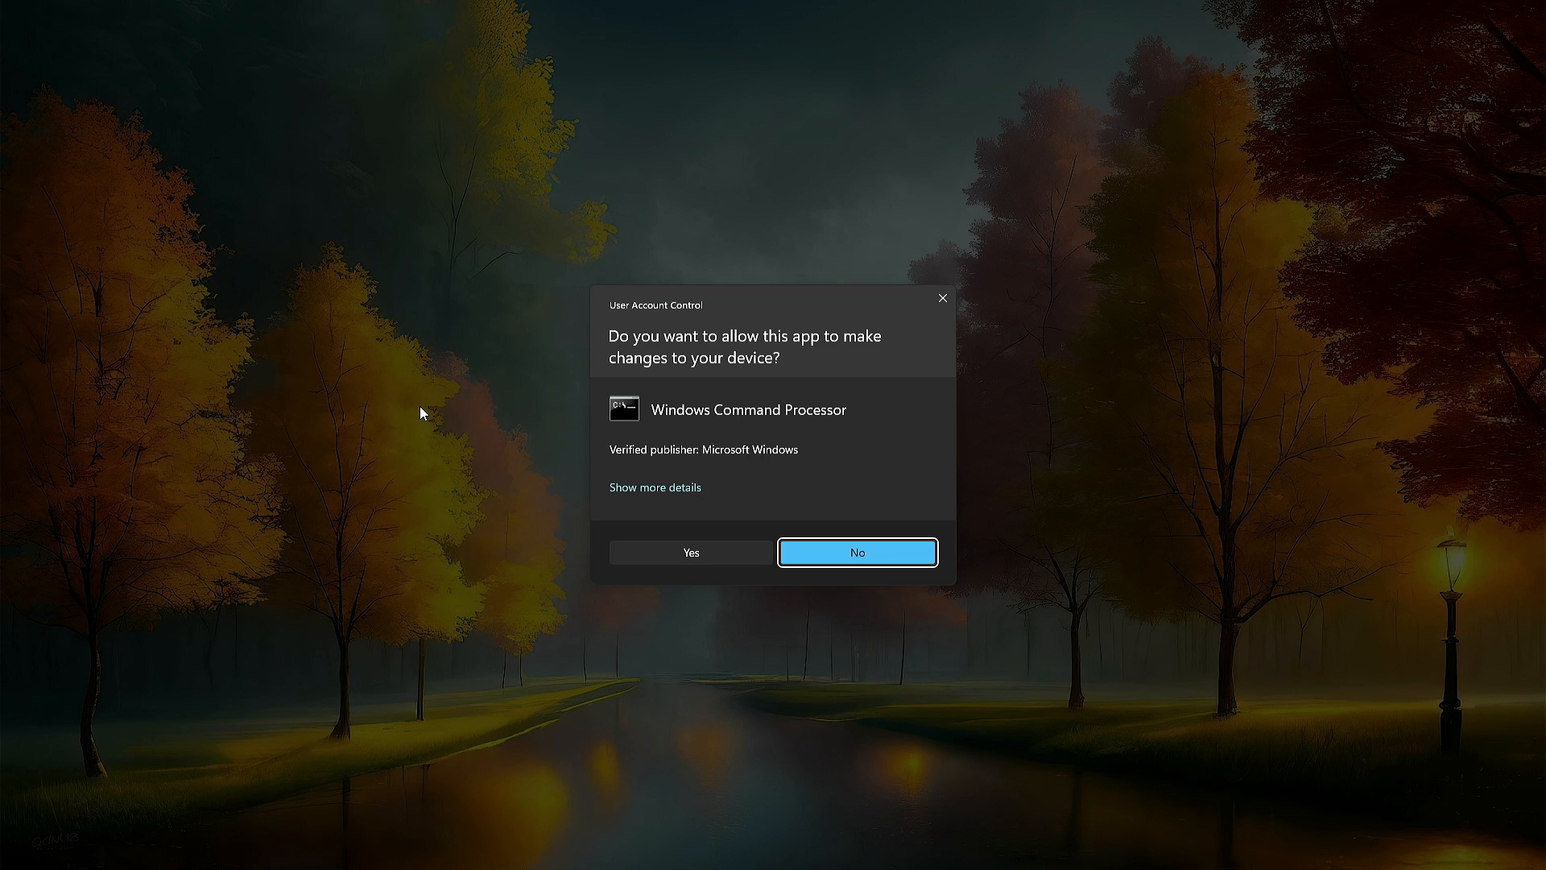
{"action": "left_click", "coordinate": [692, 550]}
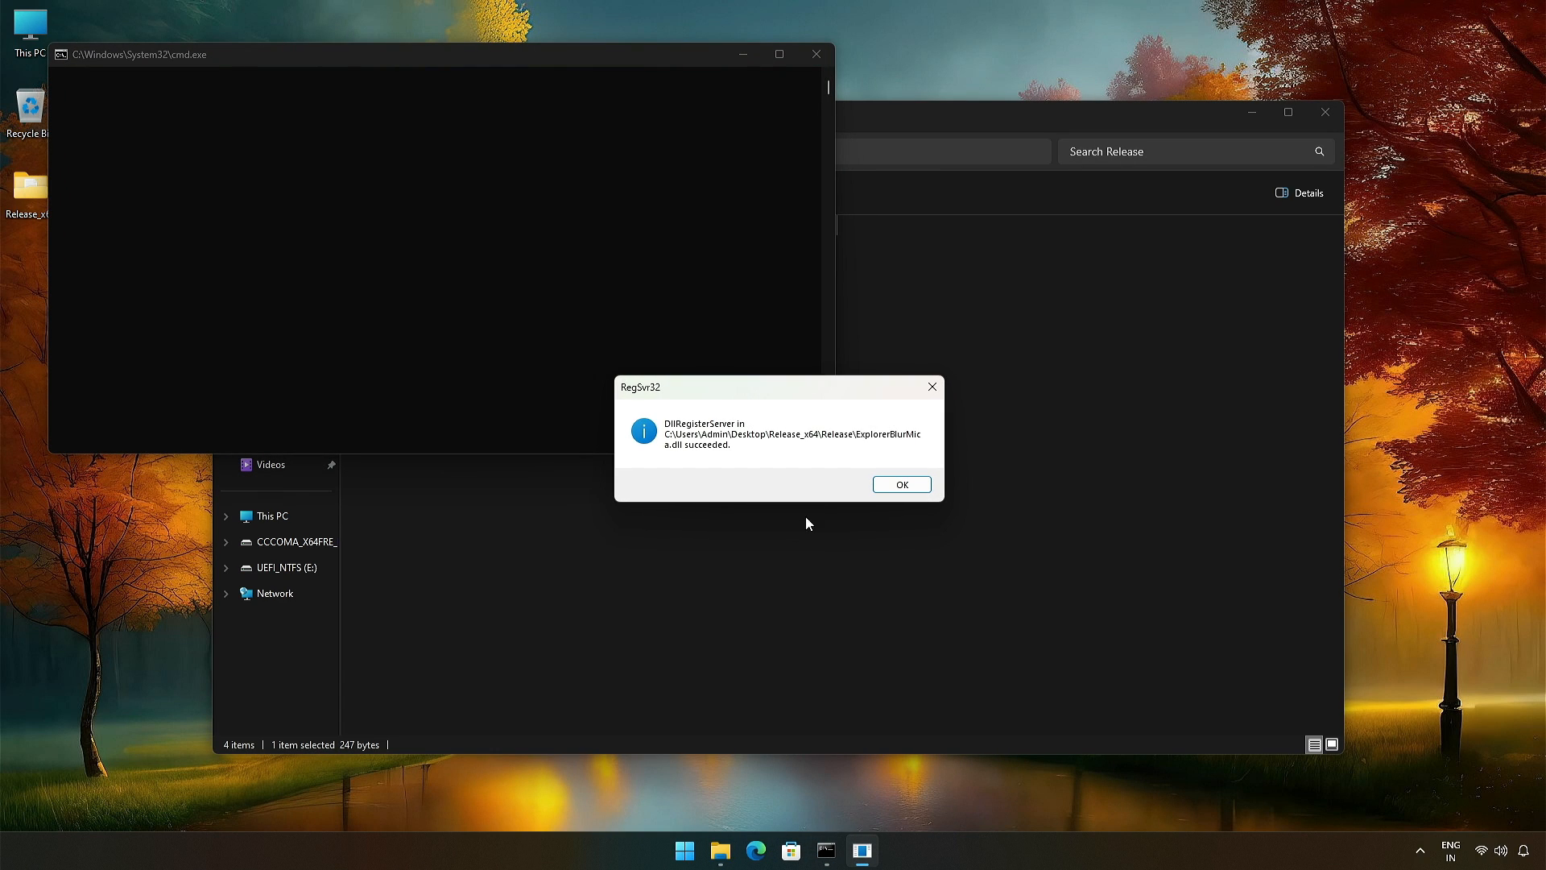
{"action": "left_click", "coordinate": [901, 484]}
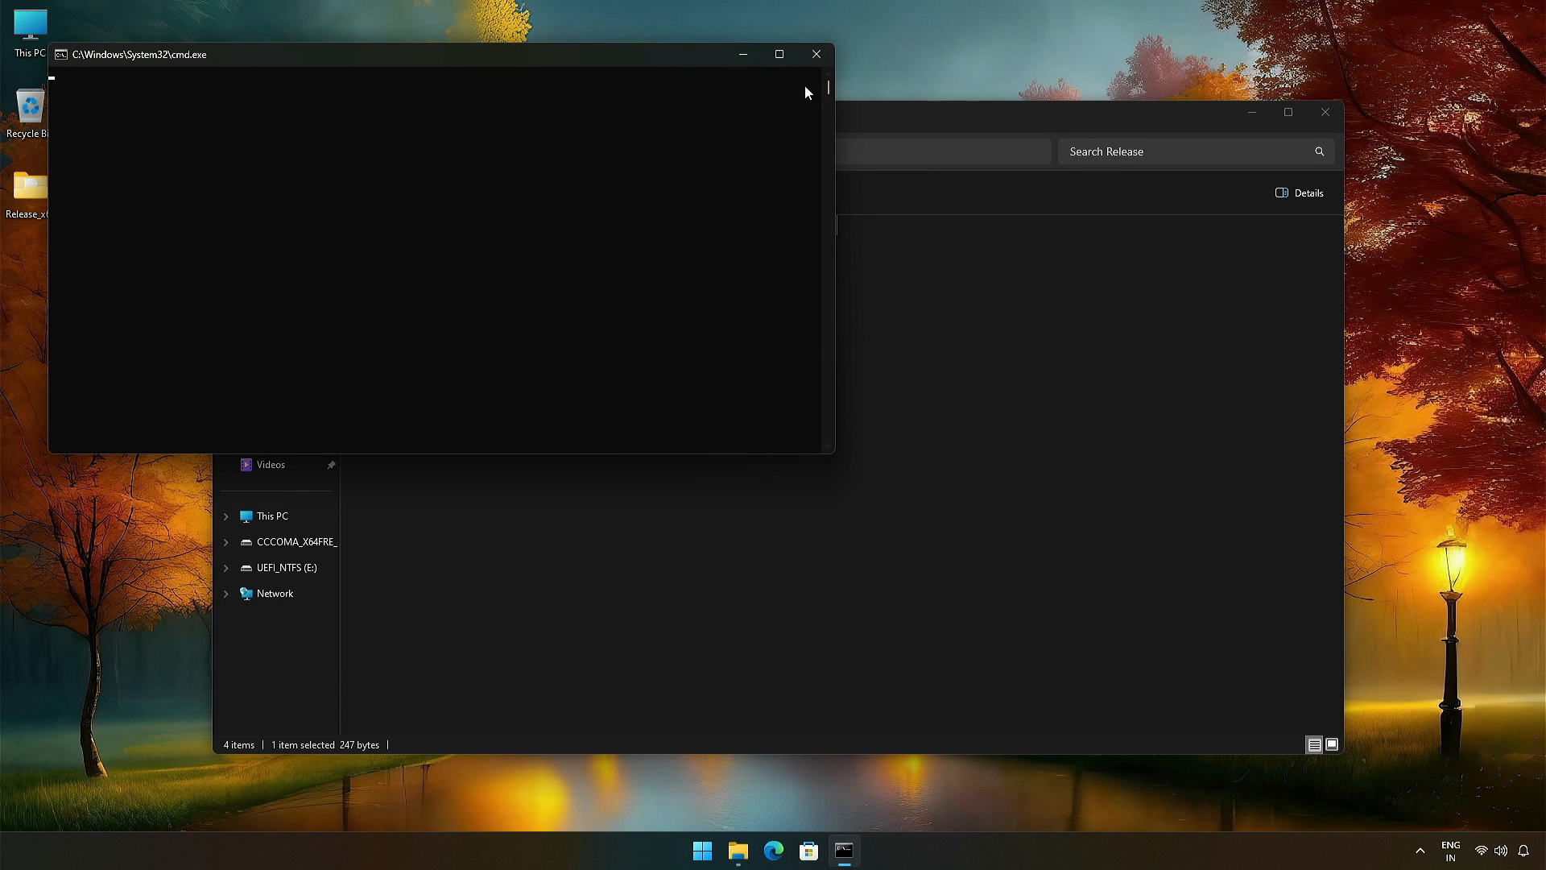
{"action": "left_click", "coordinate": [816, 54]}
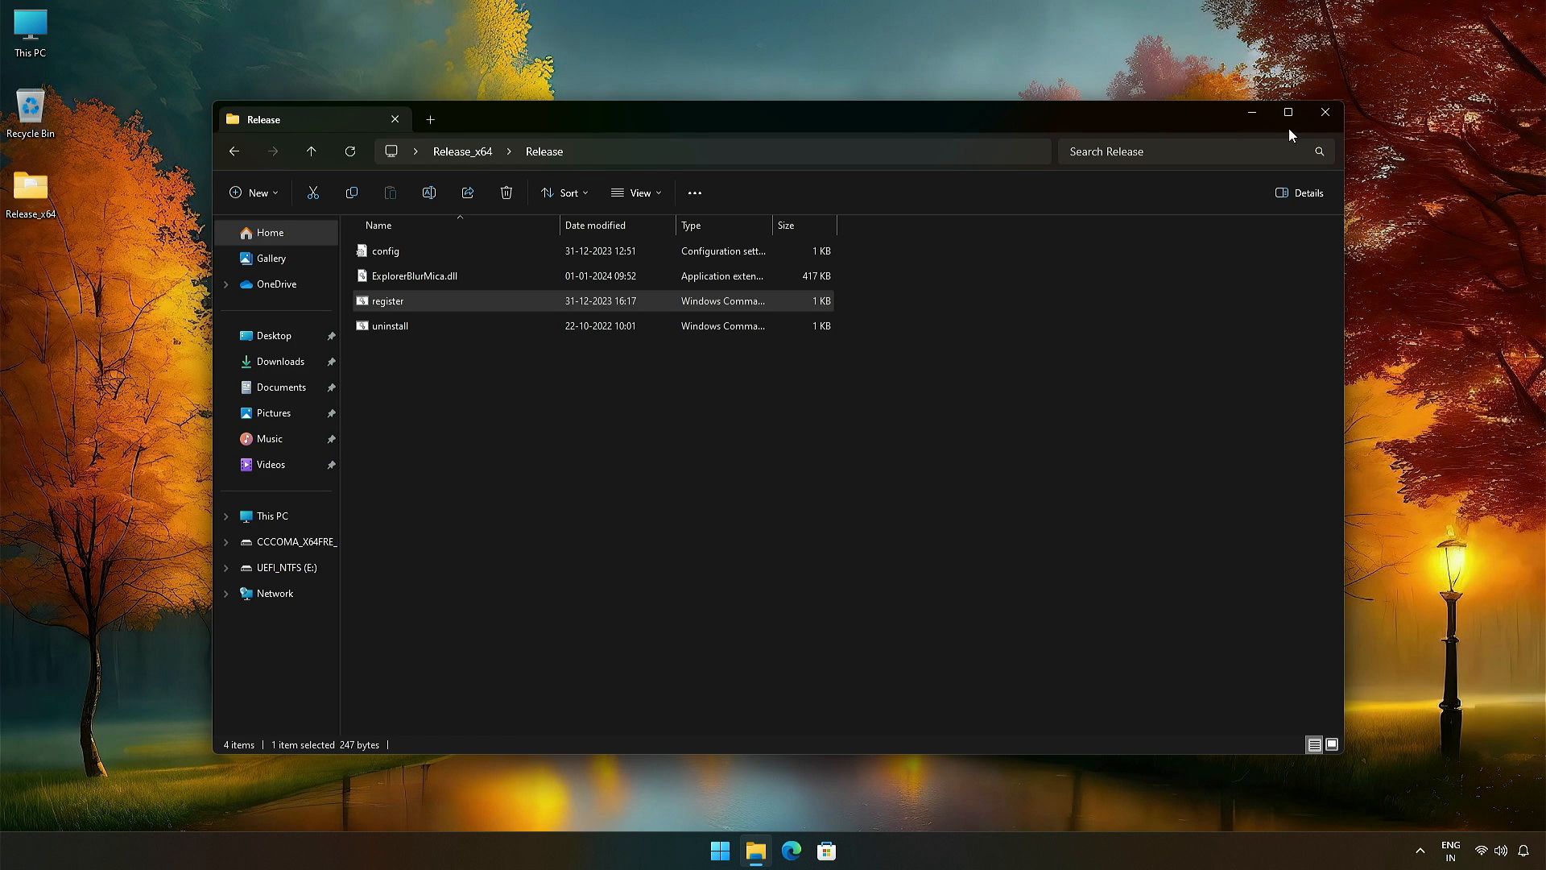
{"action": "left_click", "coordinate": [1334, 115]}
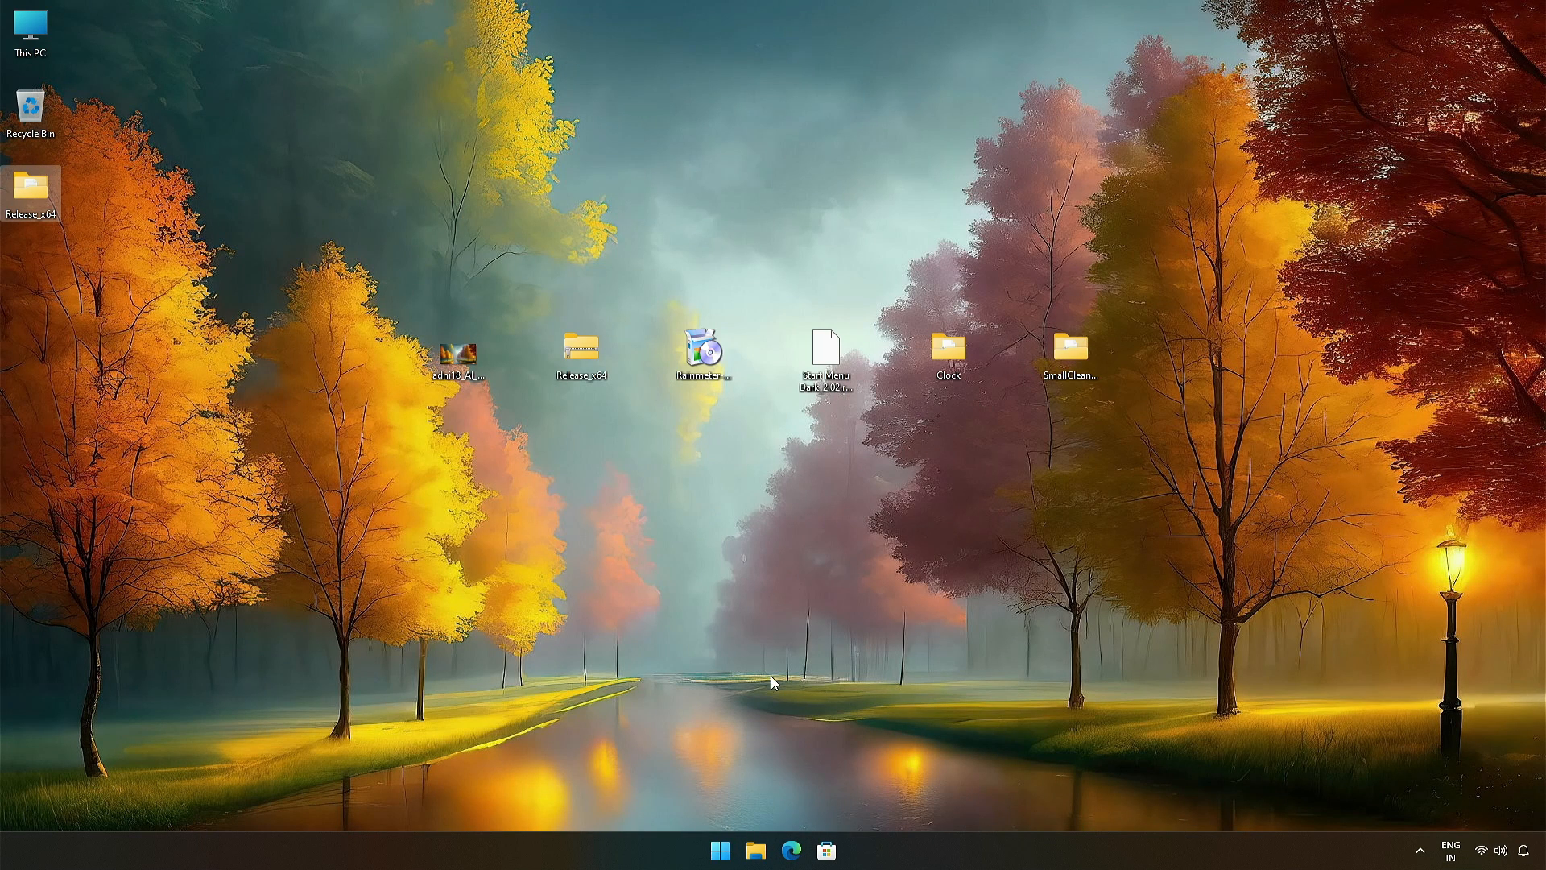
Open File Explorer to check its window appearance, and close it
{"action": "left_click", "coordinate": [757, 847]}
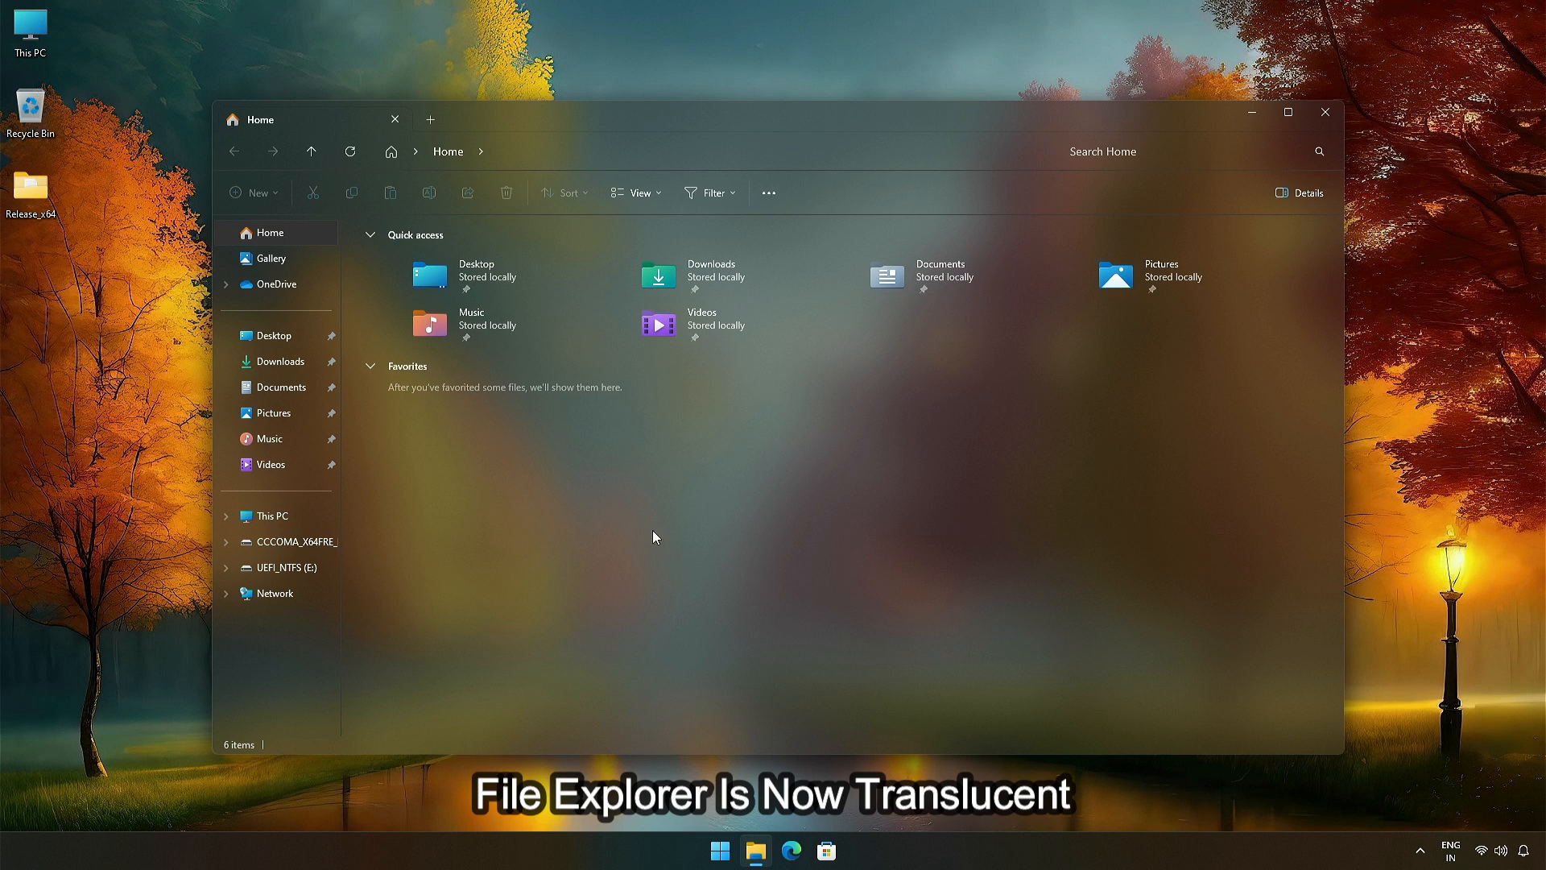
{"action": "left_click", "coordinate": [1323, 118]}
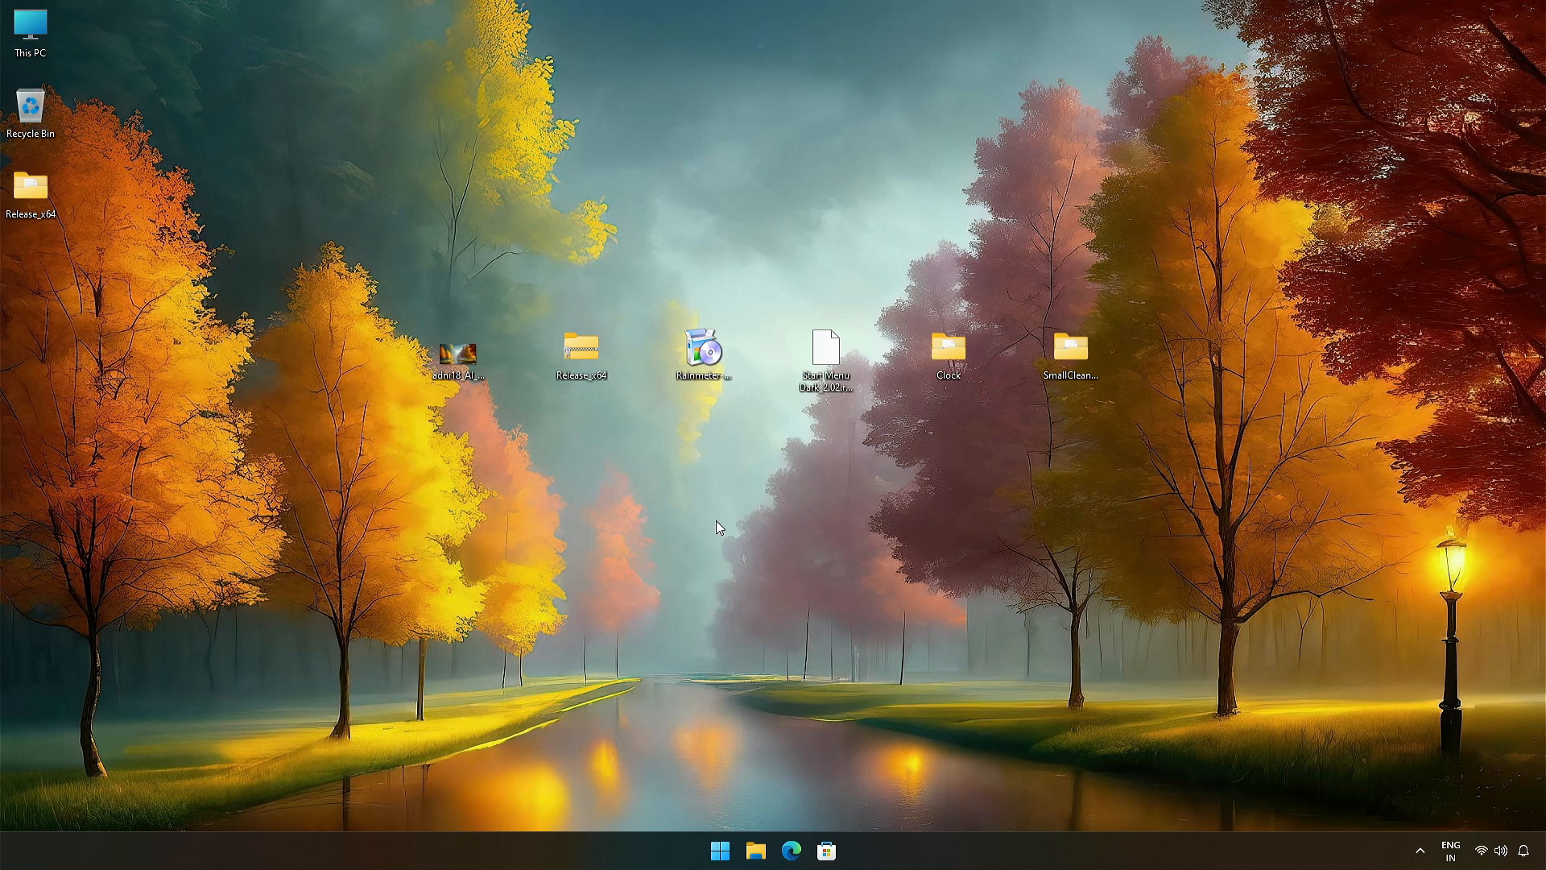
Install Rainmeter in English with the standard installation, the 64-bit version and launch on startup, and run it on finishing
{"action": "left_click", "coordinate": [694, 374]}
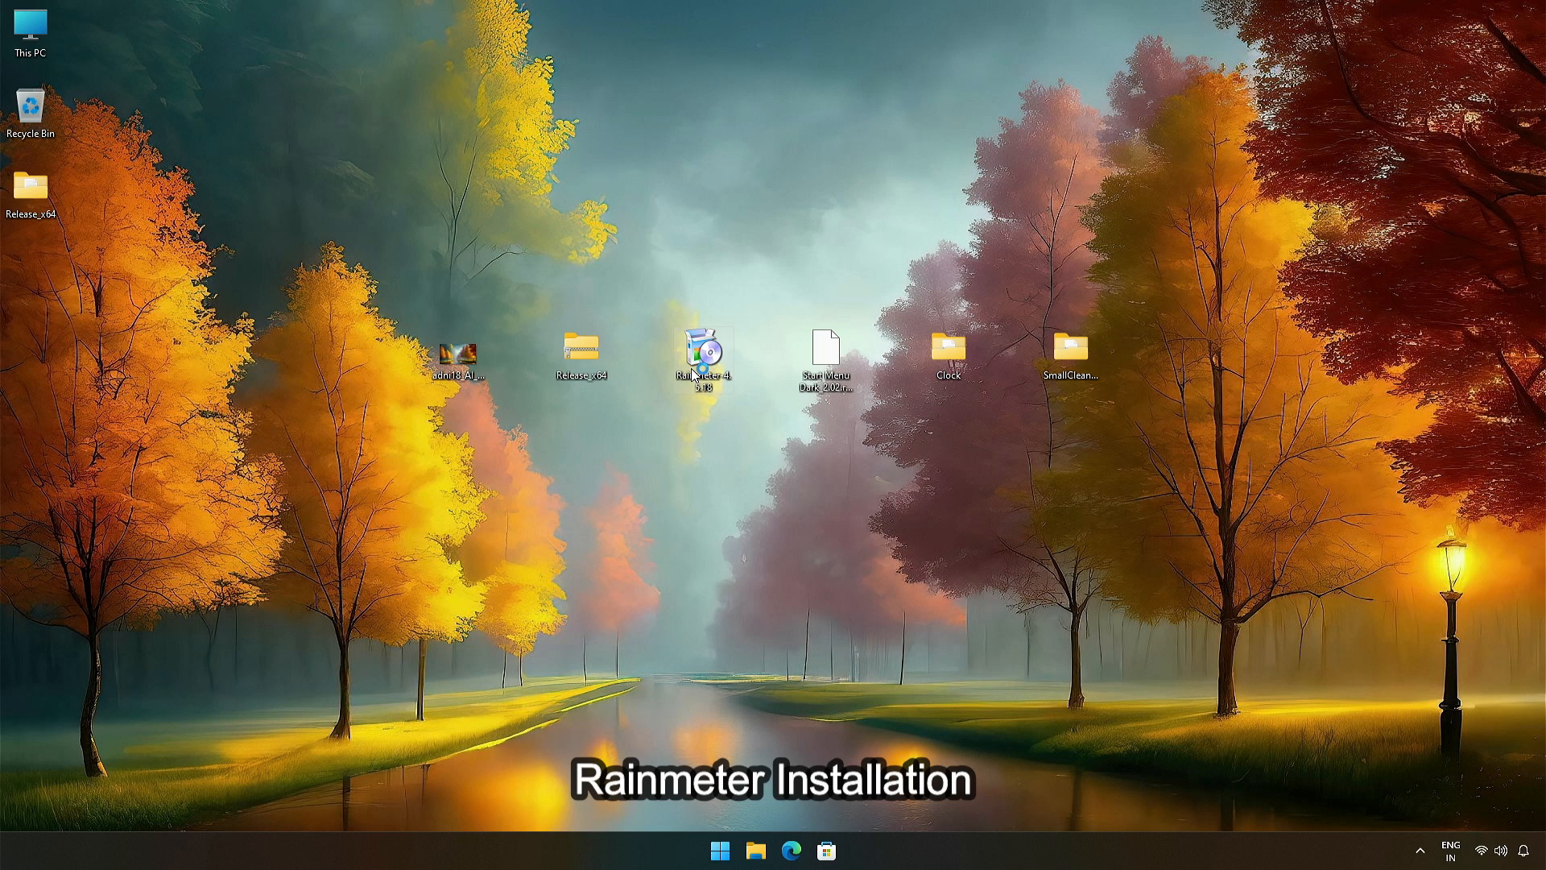
{"action": "double_click", "coordinate": [694, 374]}
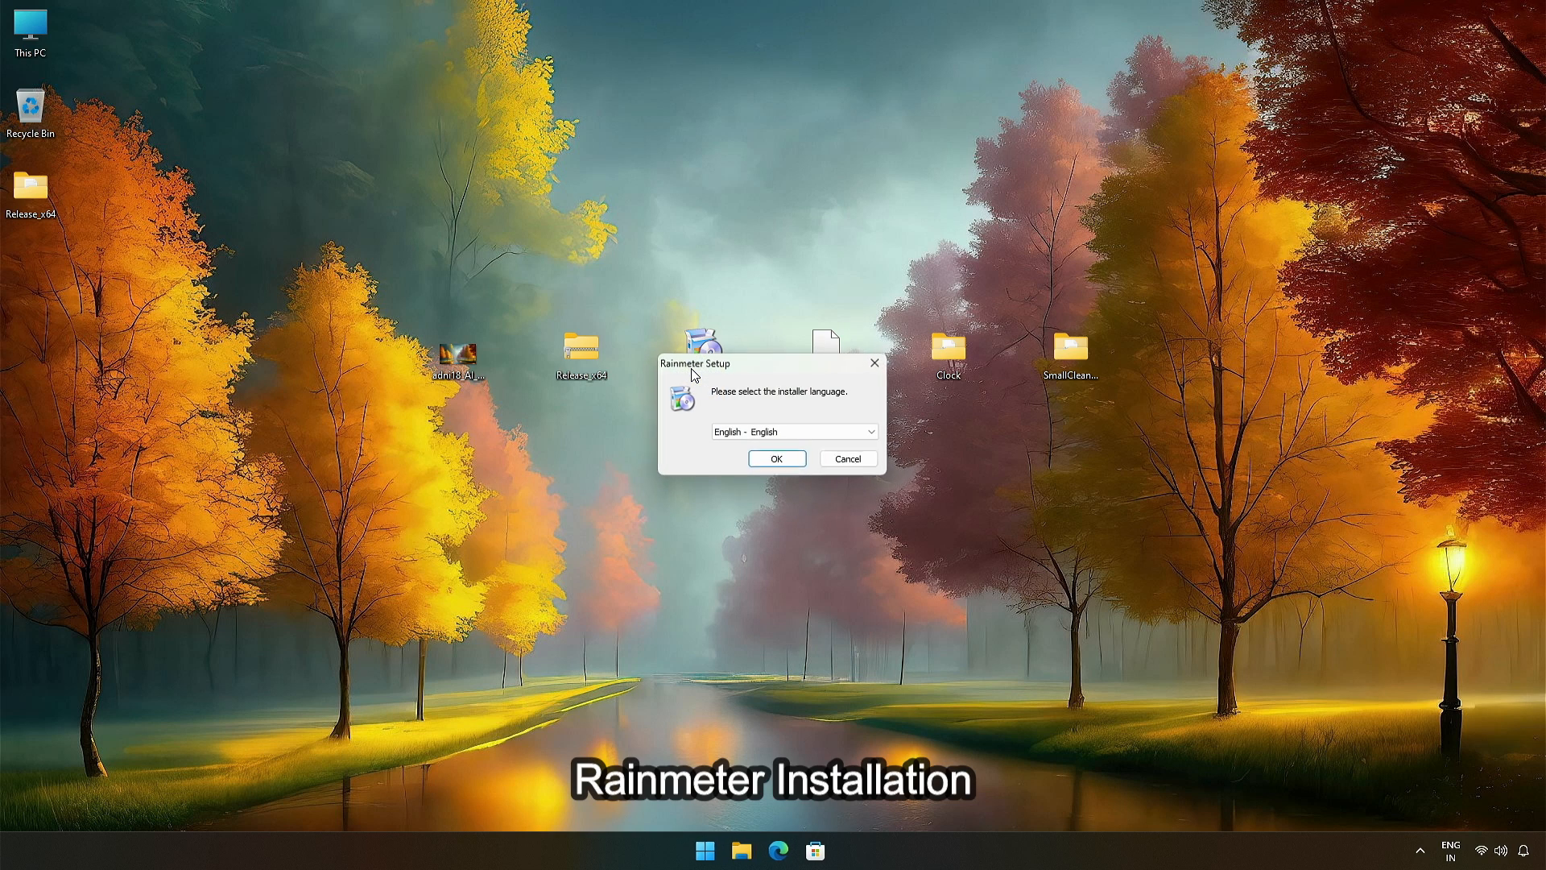
{"action": "left_click", "coordinate": [774, 460]}
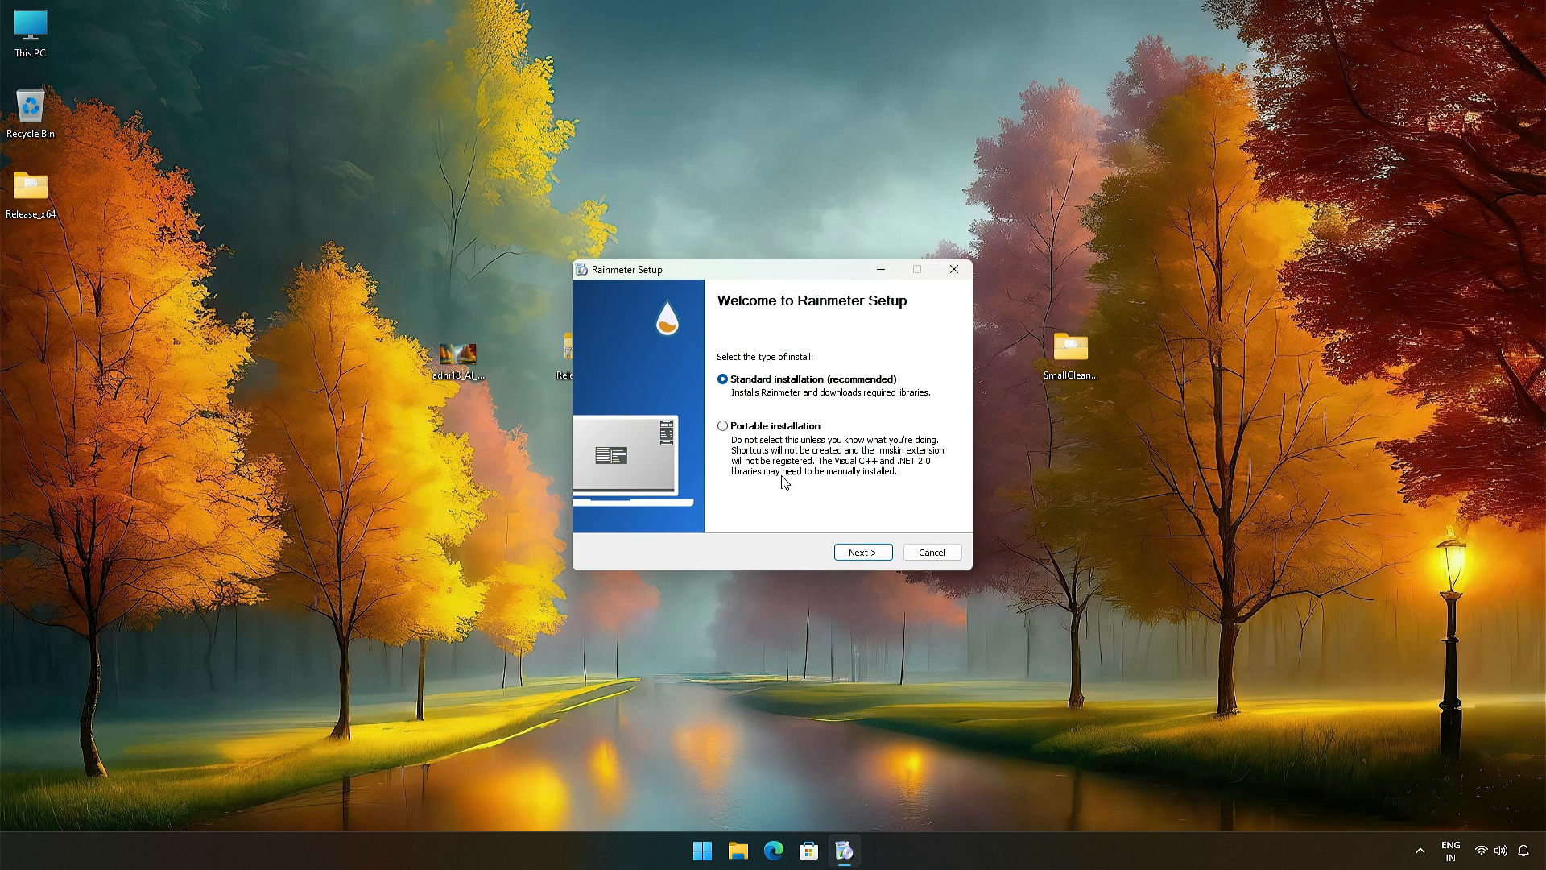
{"action": "left_click", "coordinate": [860, 554]}
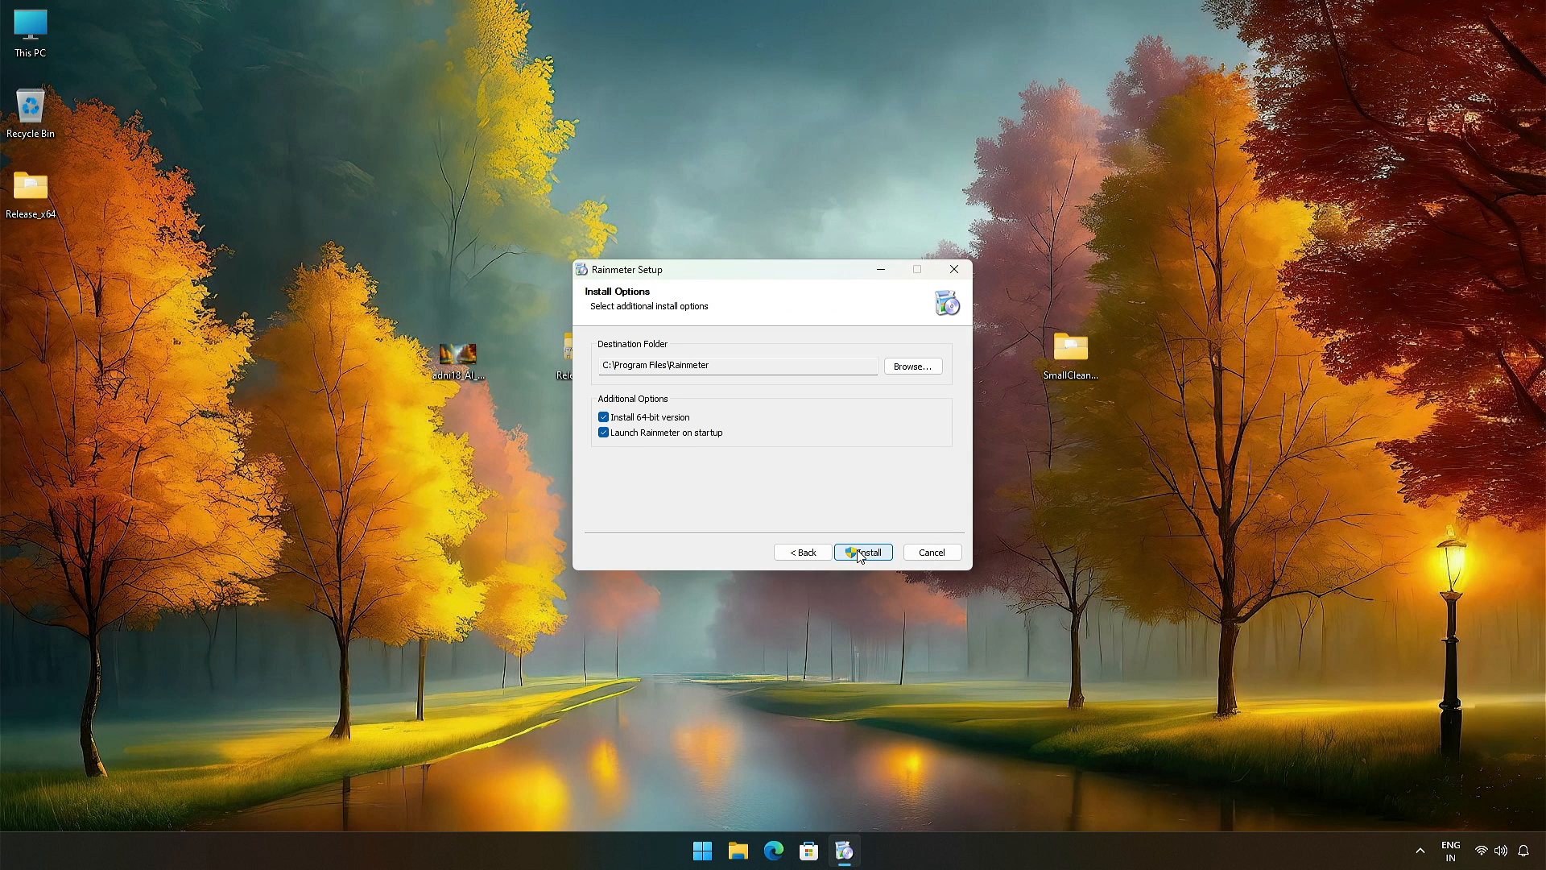
{"action": "left_click", "coordinate": [859, 553]}
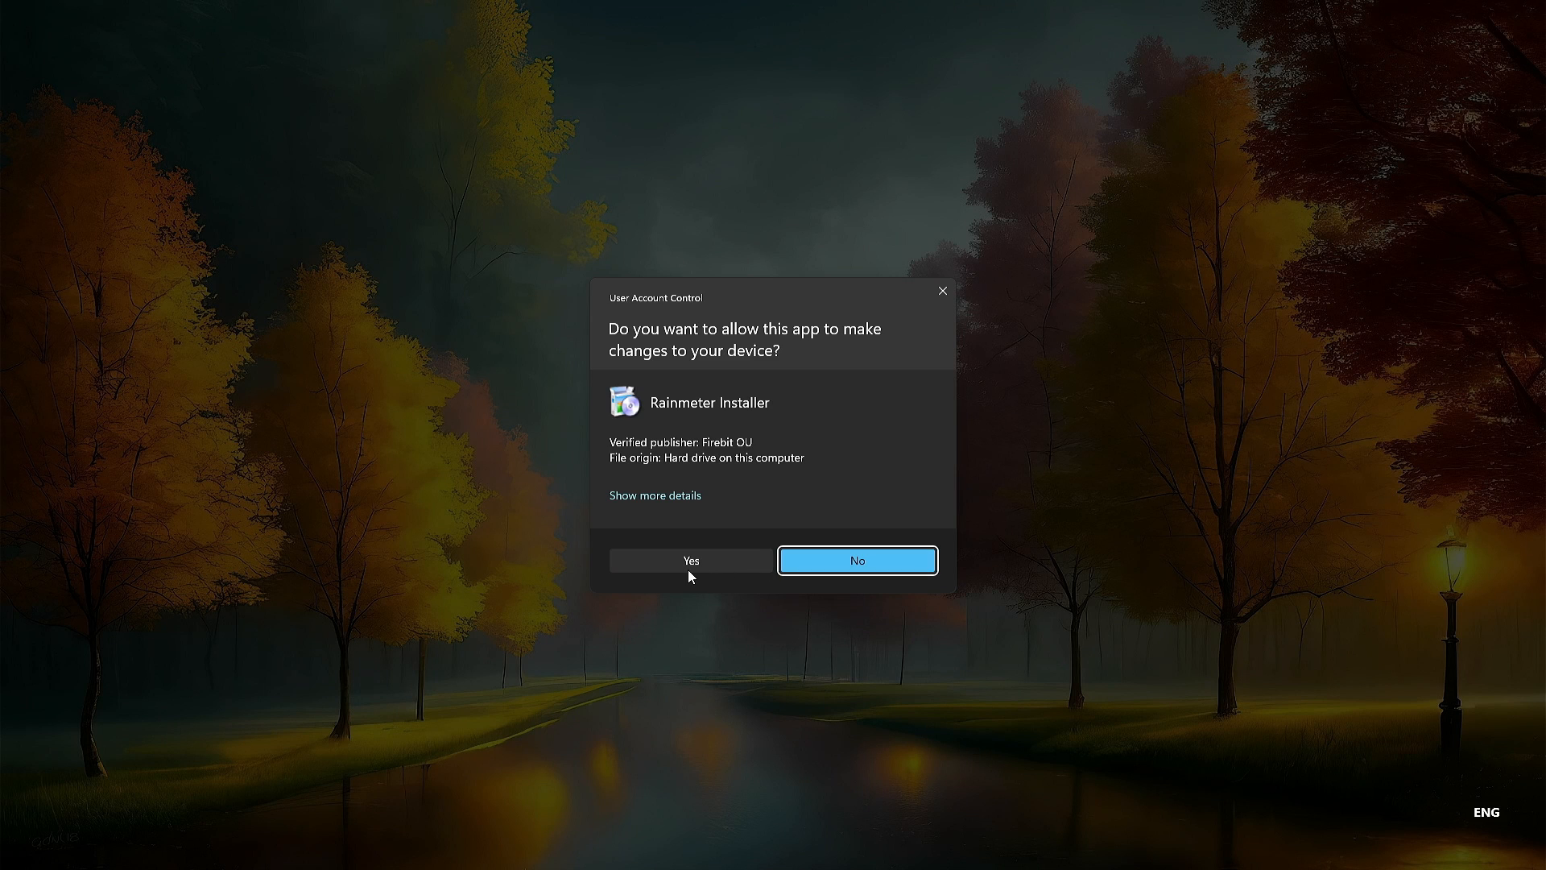
{"action": "left_click", "coordinate": [687, 562]}
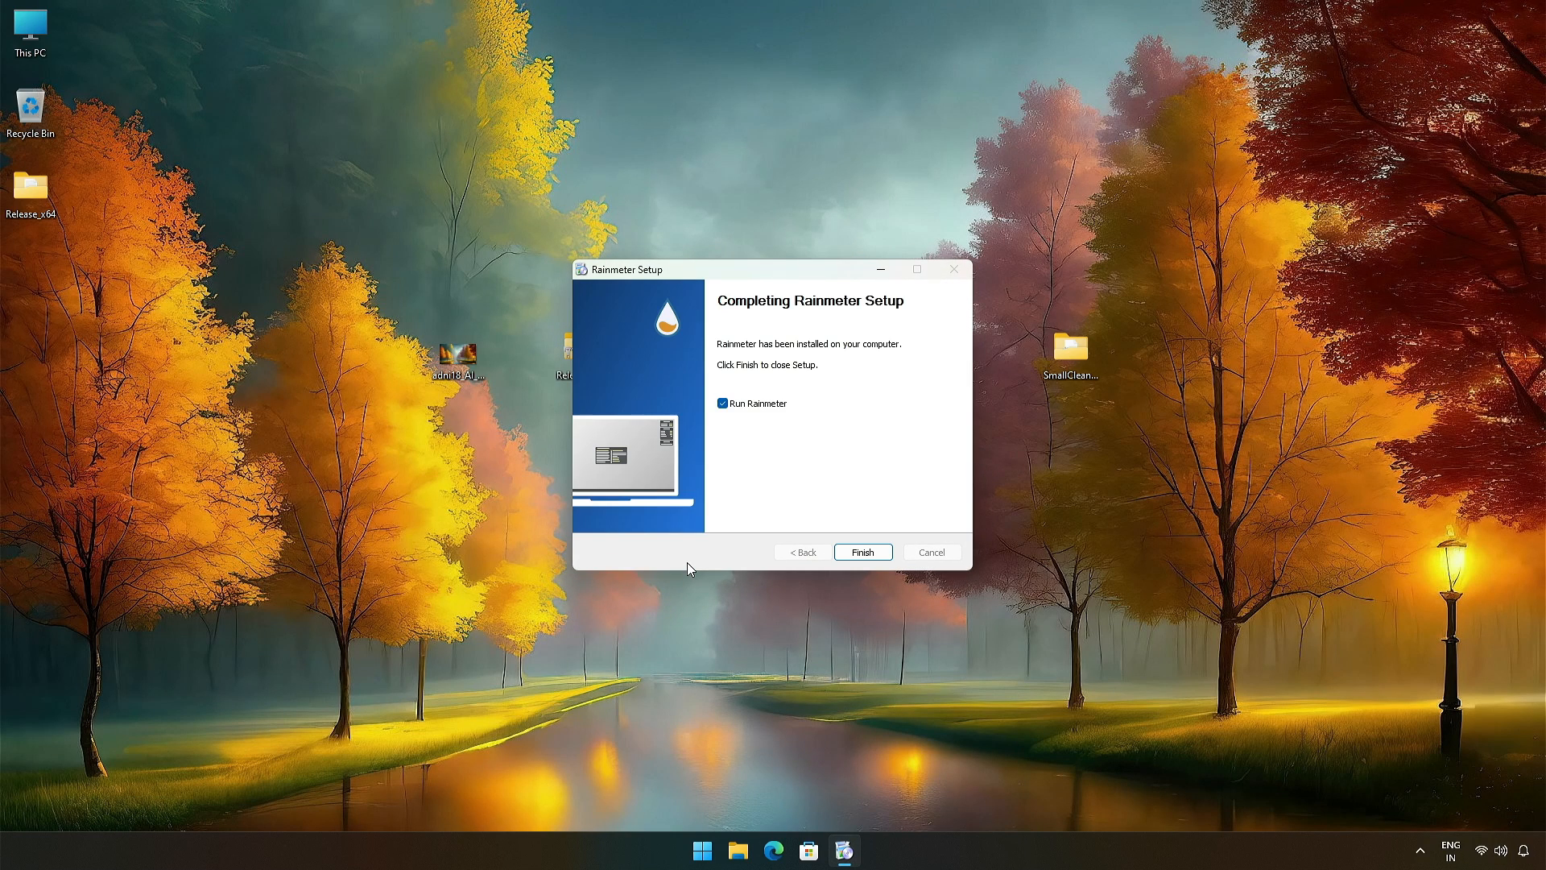
{"action": "left_click", "coordinate": [863, 552]}
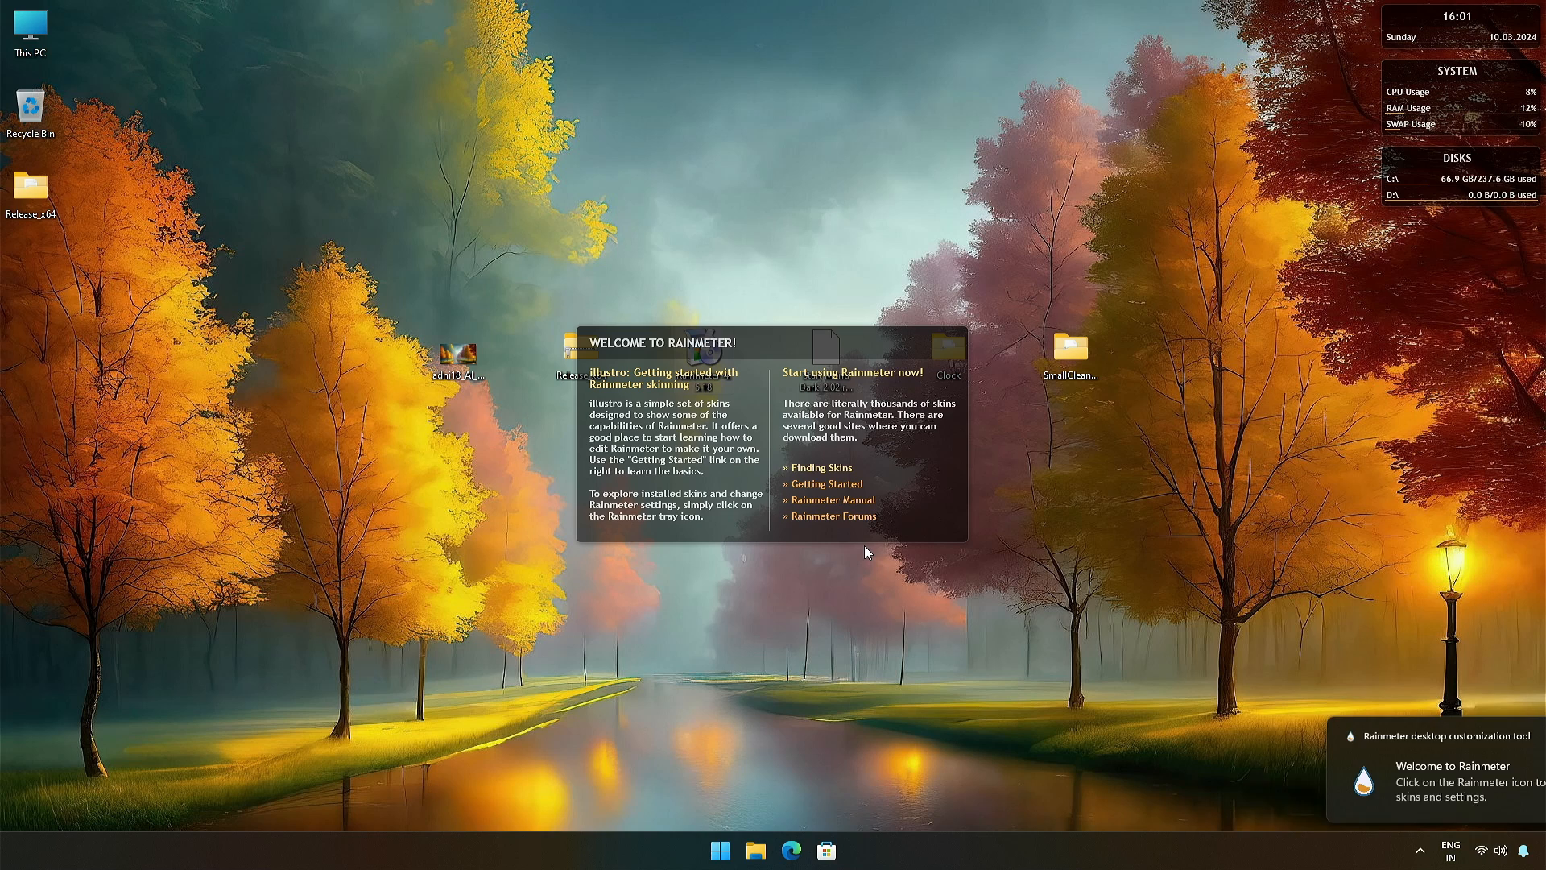
Unload the default illustro Welcome, Disk and System skins from the desktop
{"action": "right_click", "coordinate": [885, 520]}
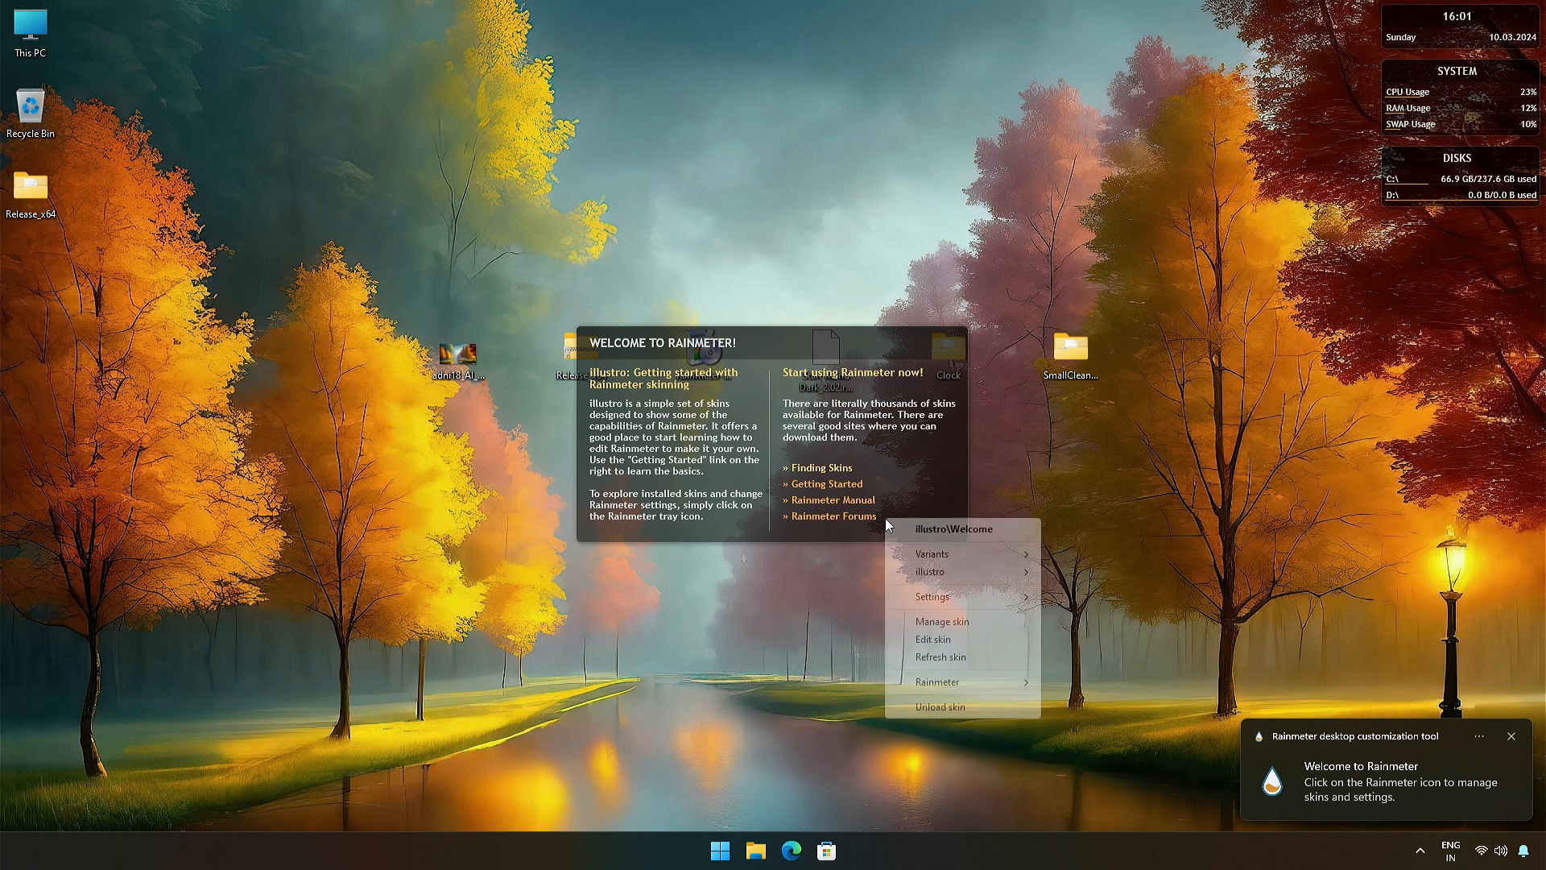
{"action": "left_click", "coordinate": [910, 707]}
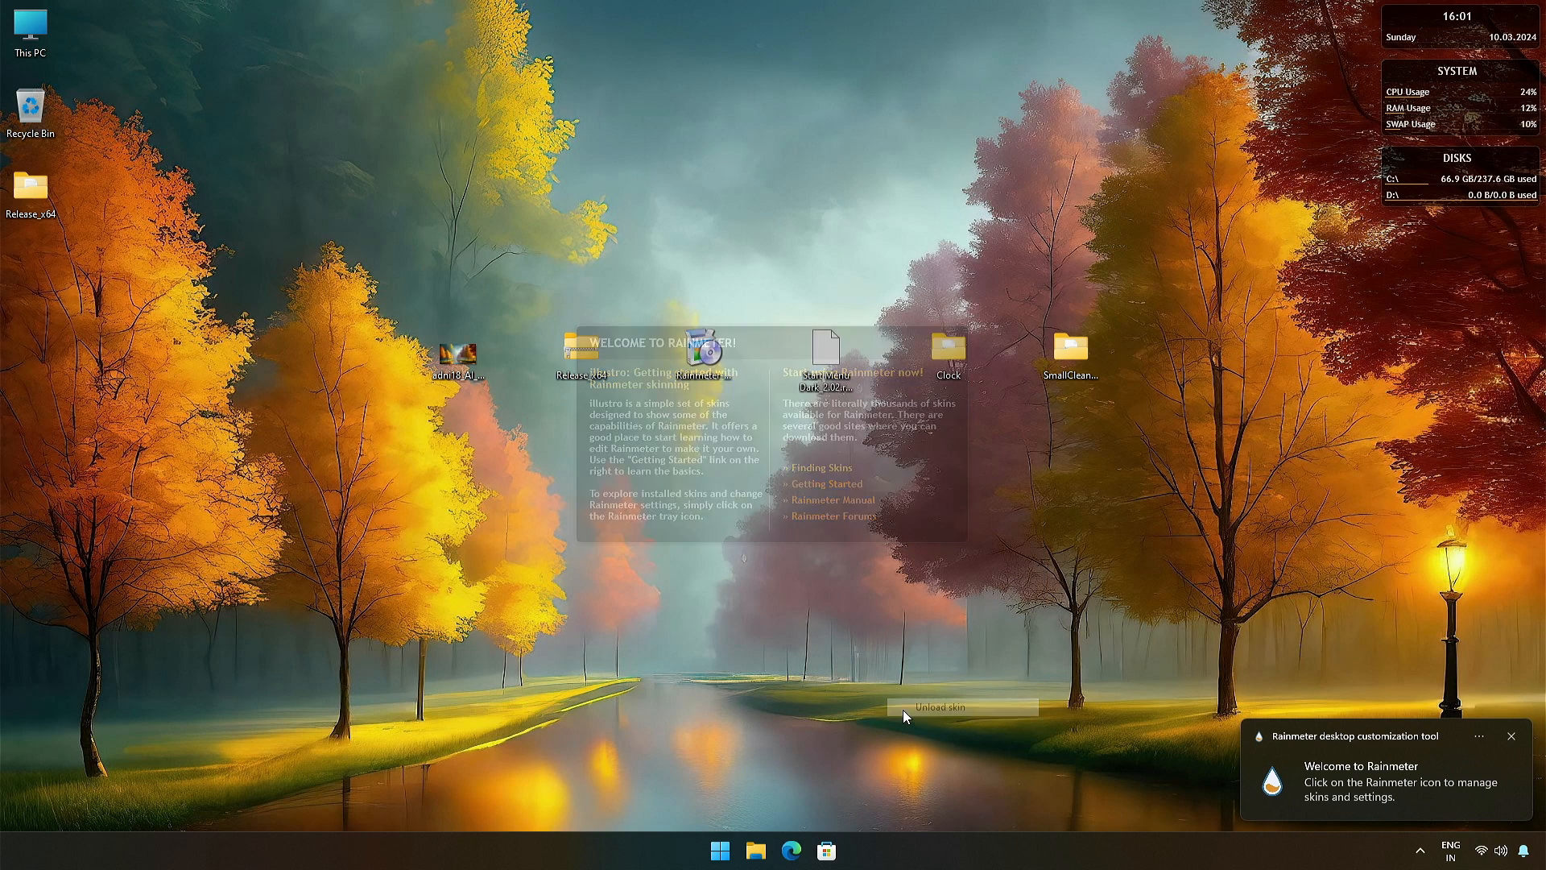
{"action": "right_click", "coordinate": [1470, 191]}
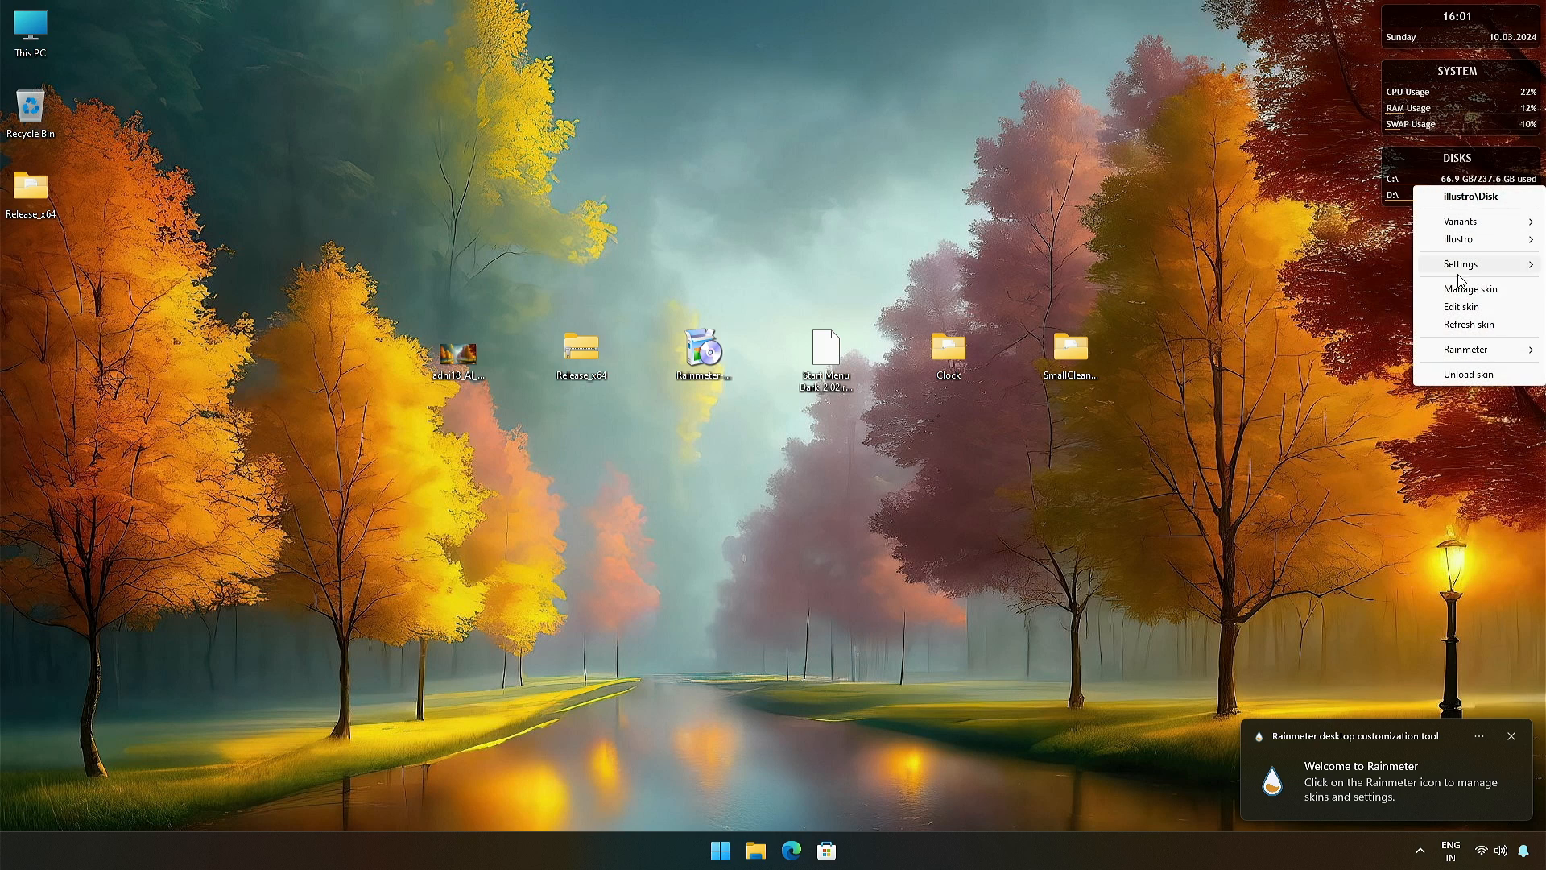
{"action": "left_click", "coordinate": [1438, 375]}
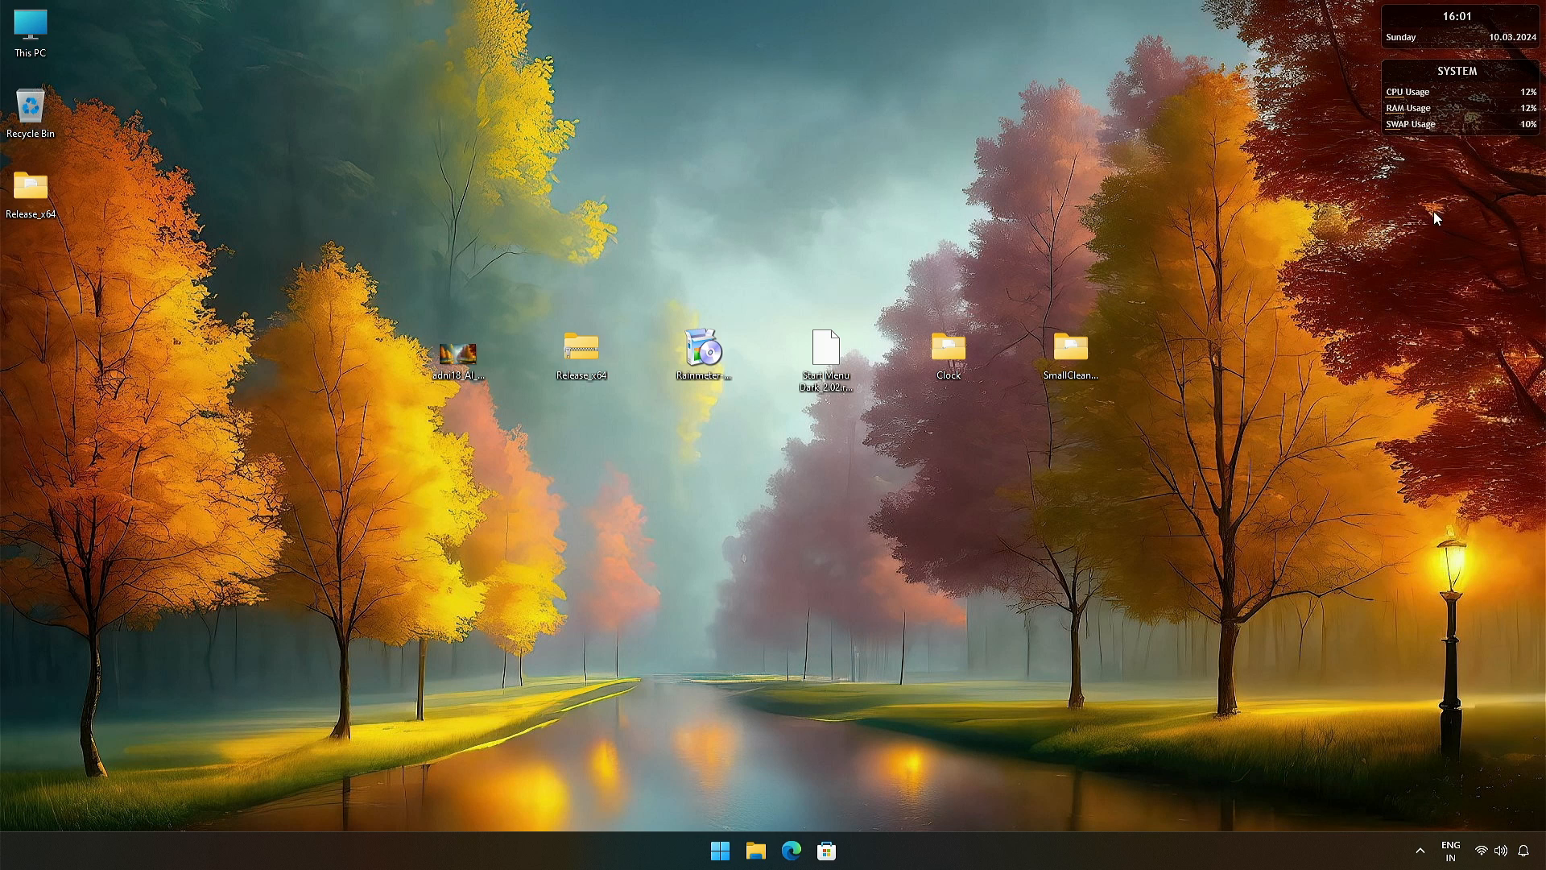
{"action": "right_click", "coordinate": [1428, 126]}
{"action": "left_click", "coordinate": [1440, 308]}
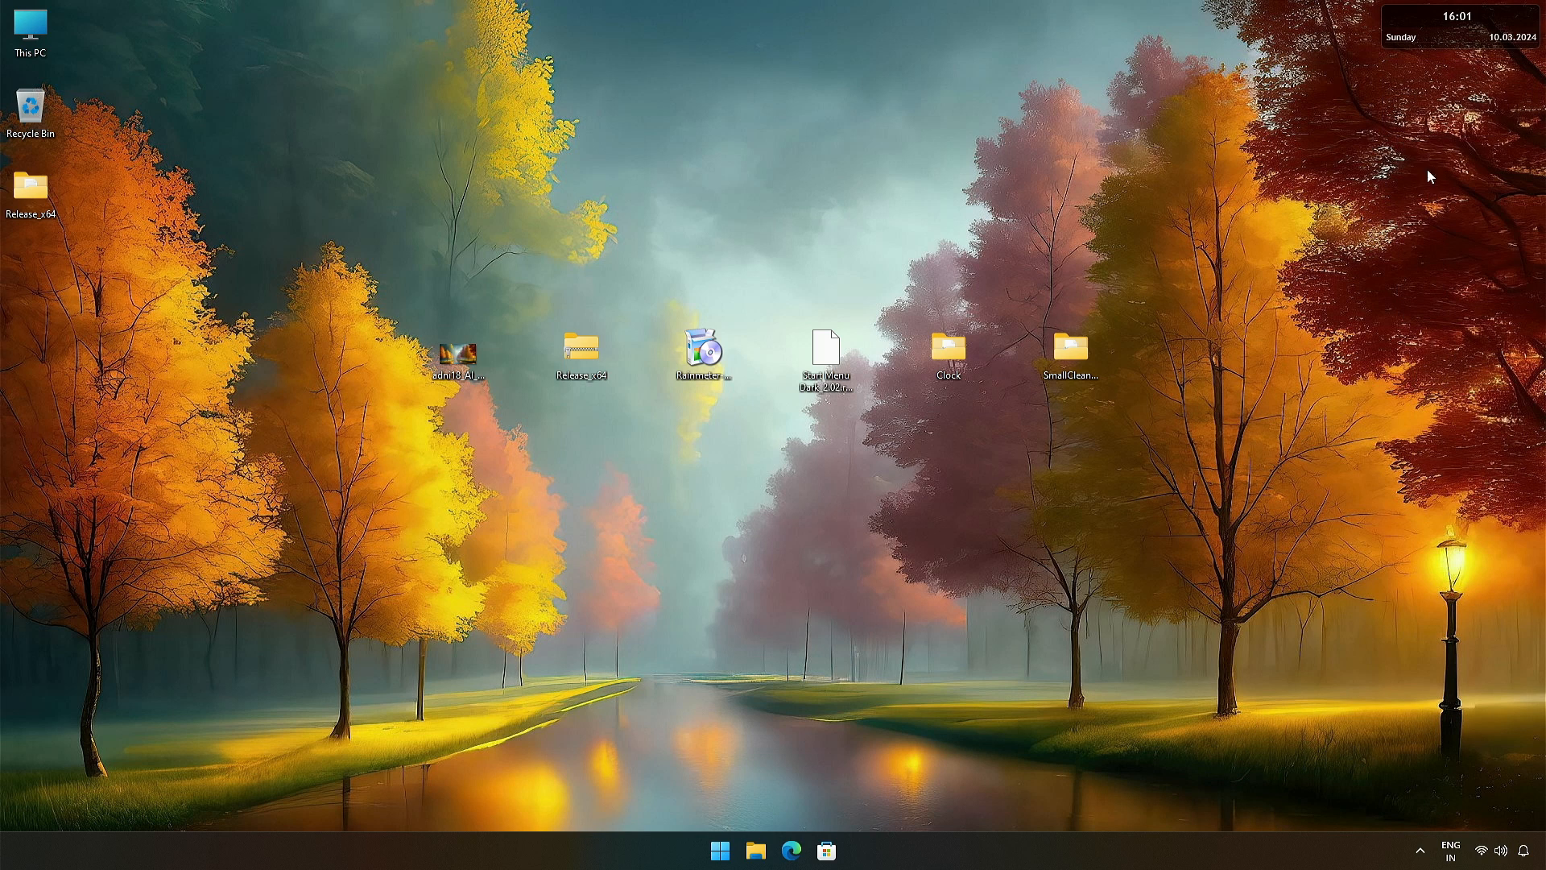
Unload the illustro Clock skin and install the Start Menu Dark skin package with its included skins loaded
{"action": "right_click", "coordinate": [1420, 37]}
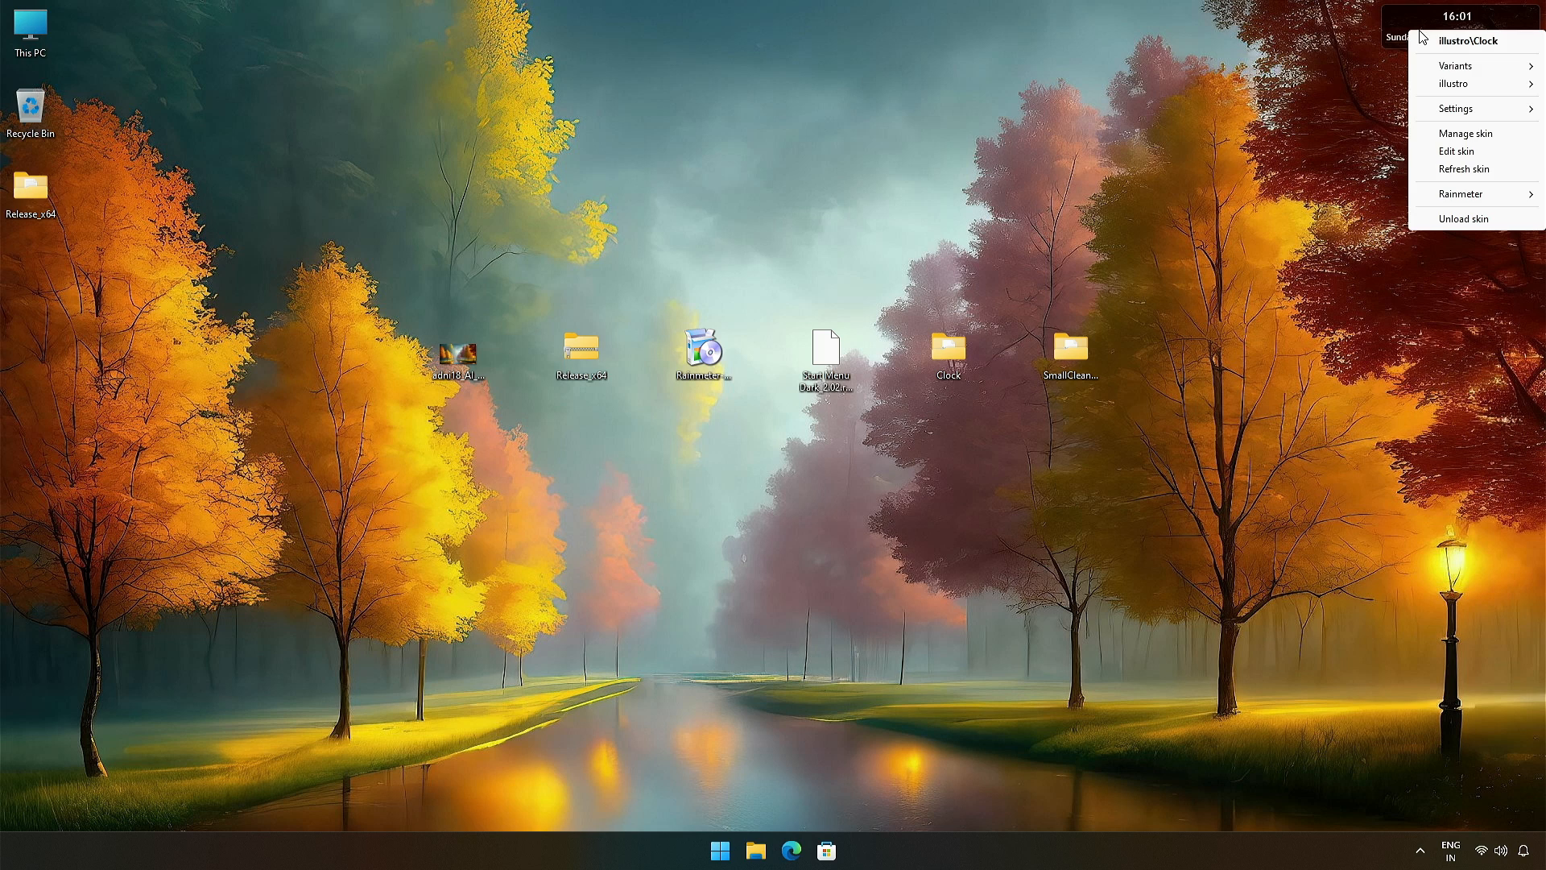
{"action": "left_click", "coordinate": [1436, 221]}
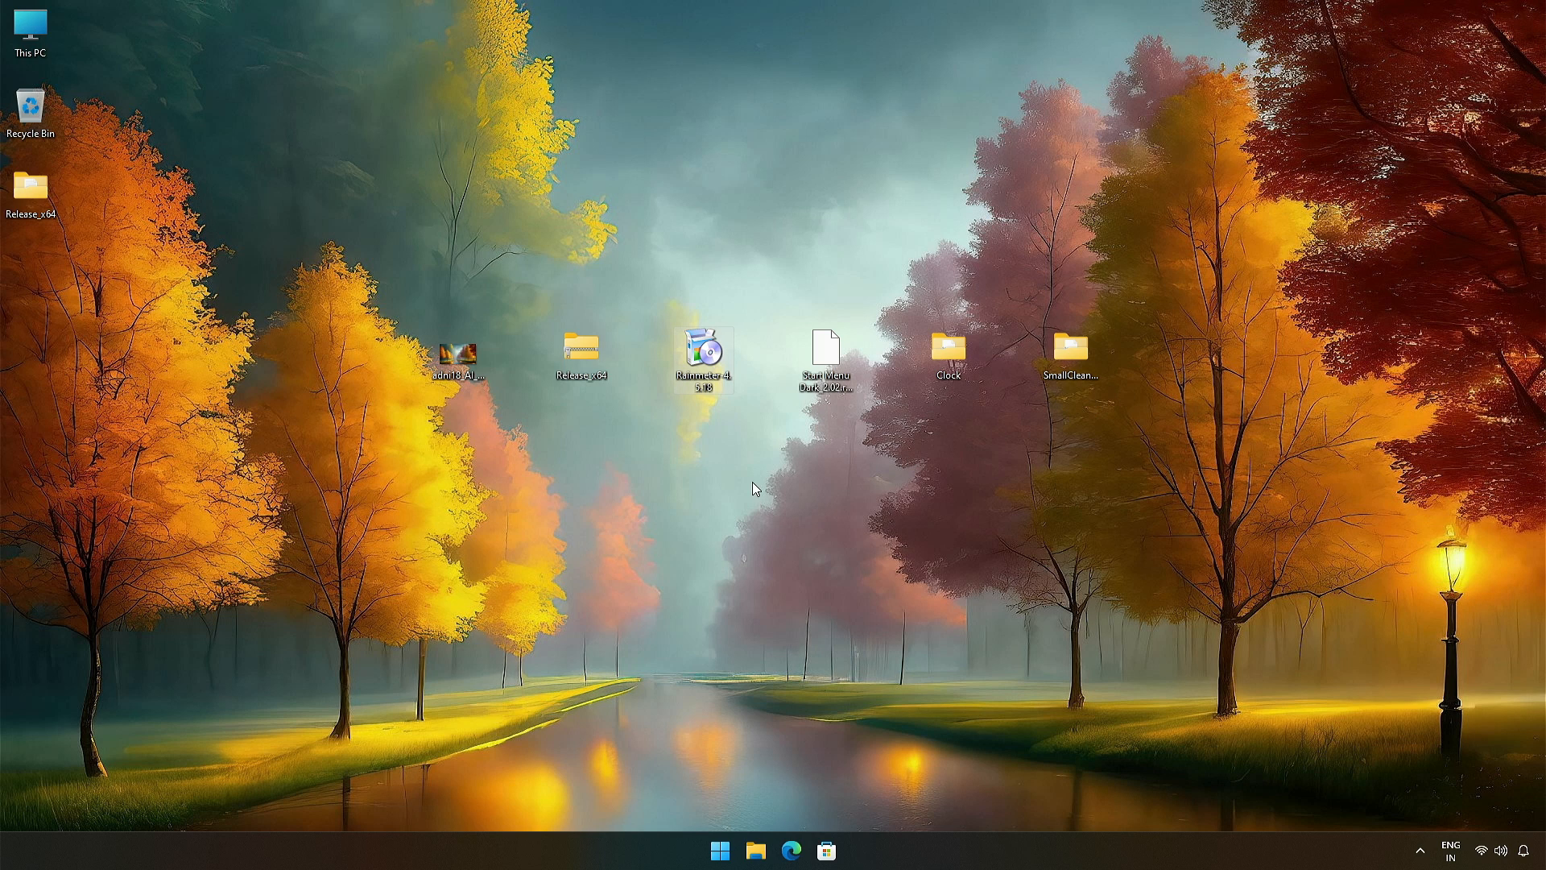
{"action": "double_click", "coordinate": [832, 352]}
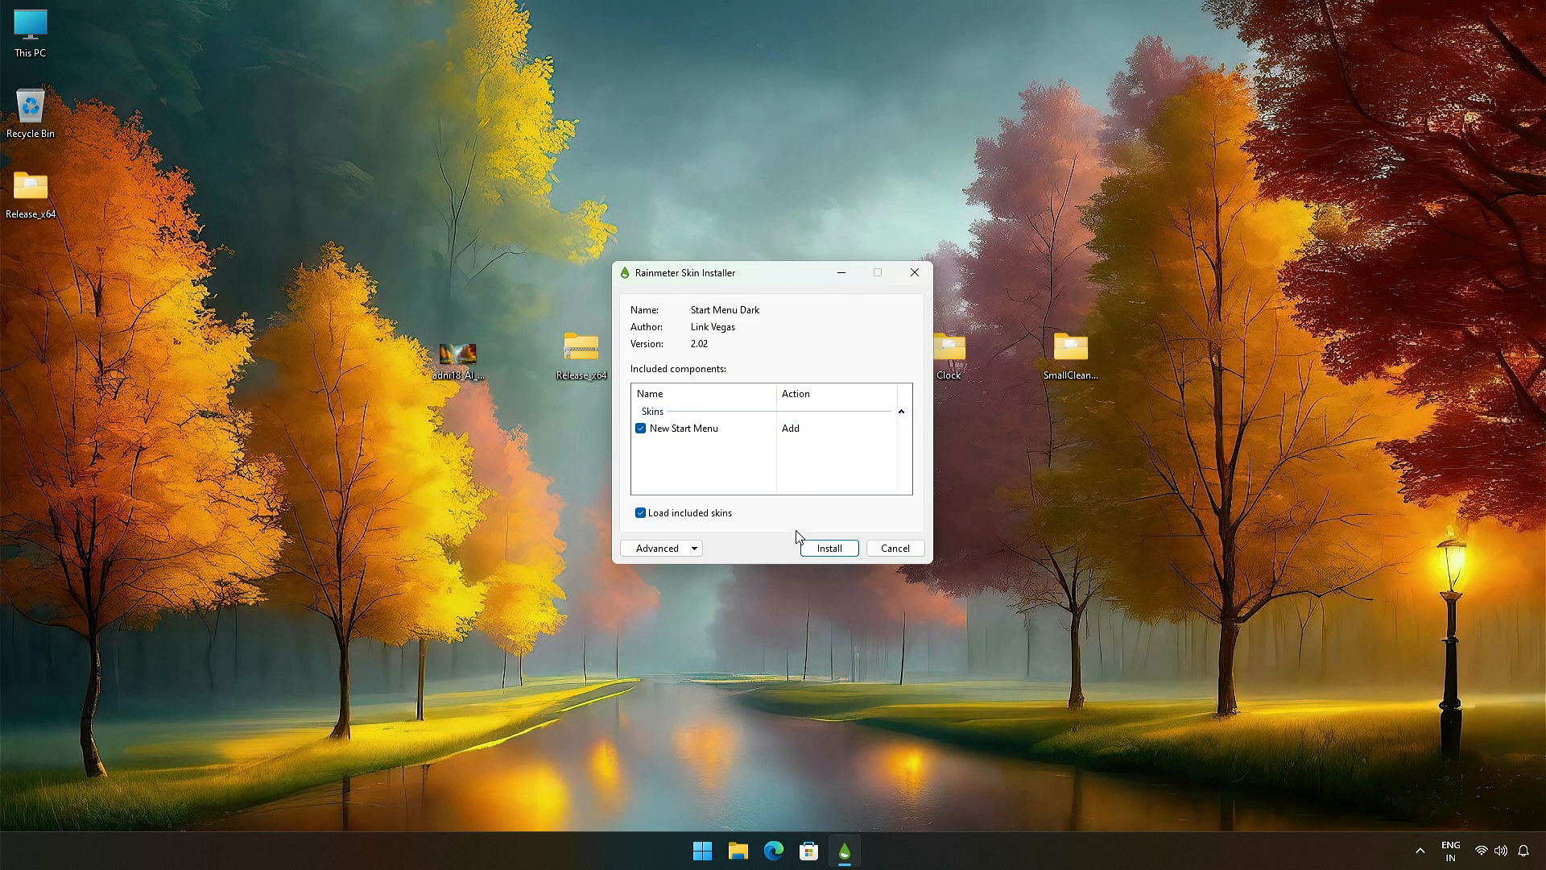
{"action": "left_click", "coordinate": [808, 551]}
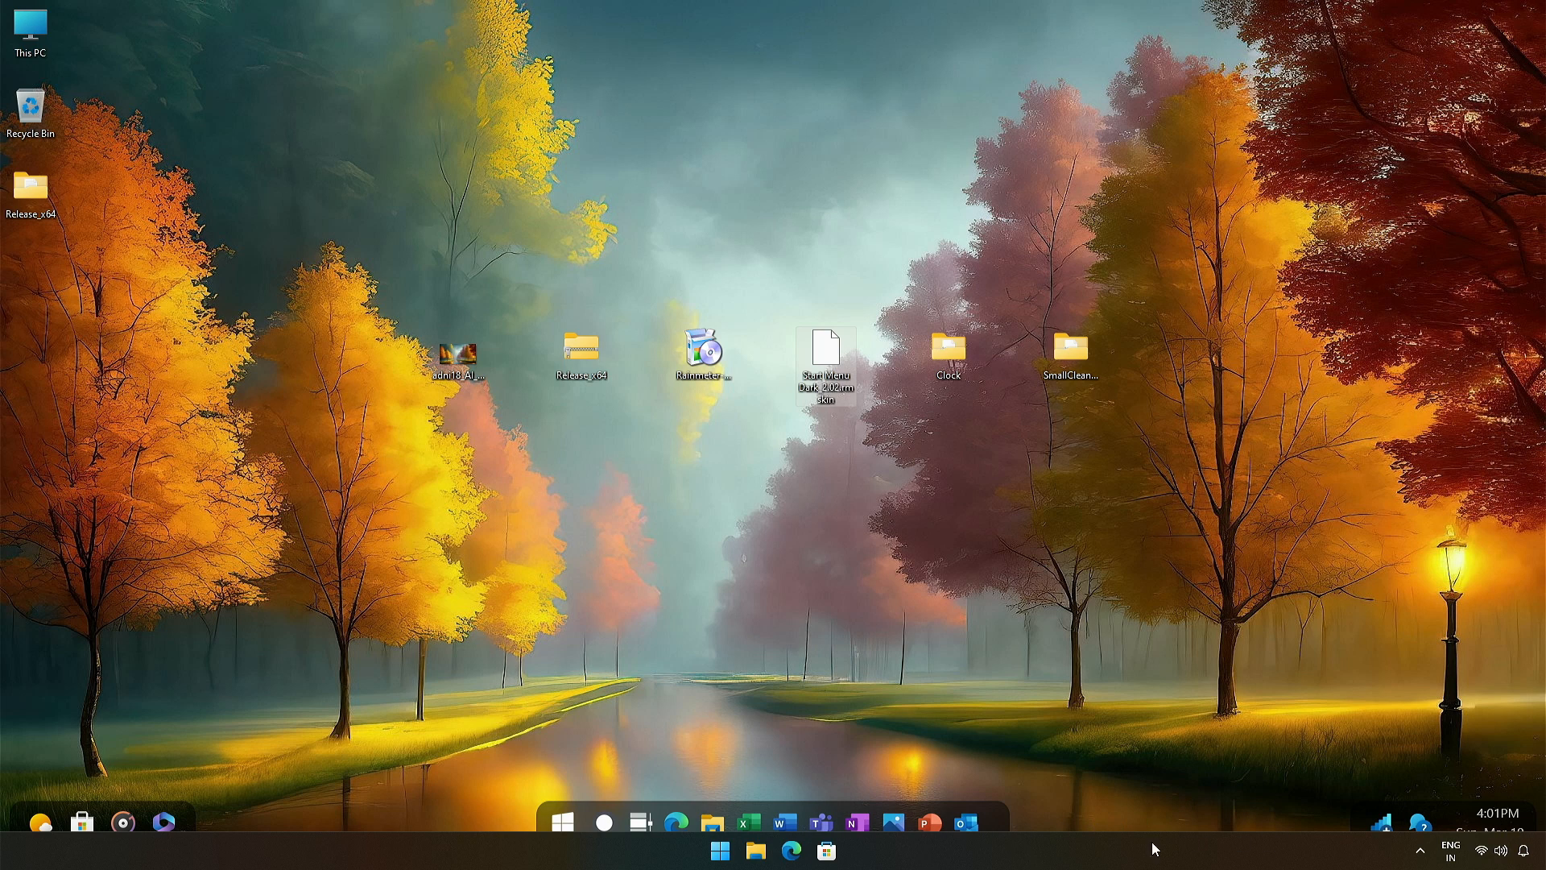
Set the Windows taskbar to hide automatically and close its settings
{"action": "right_click", "coordinate": [1012, 859]}
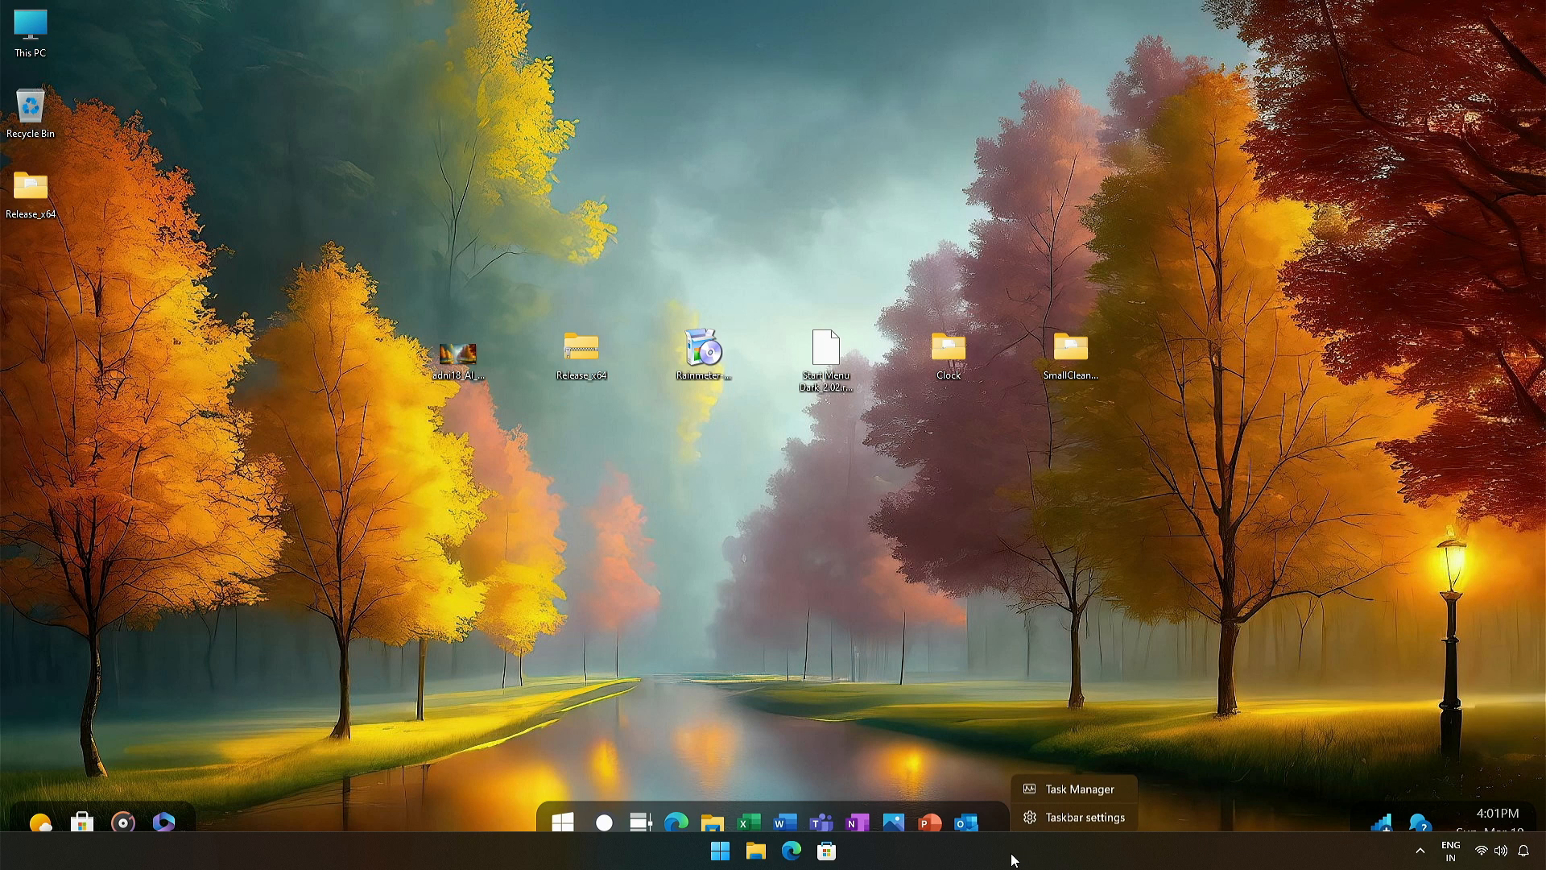
{"action": "left_click", "coordinate": [1034, 816]}
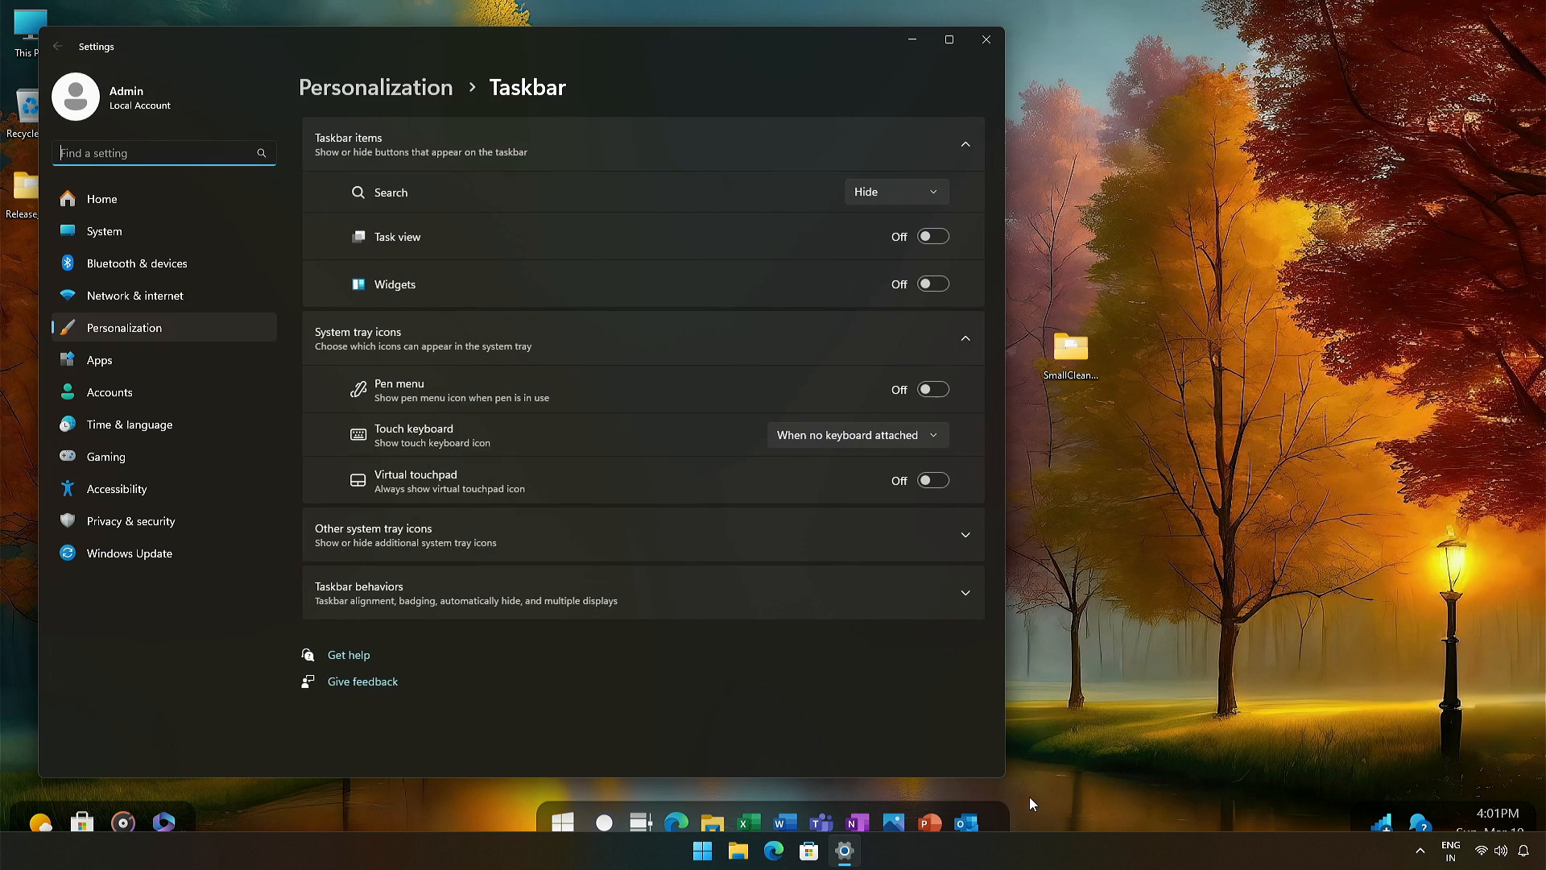
{"action": "left_click", "coordinate": [370, 587]}
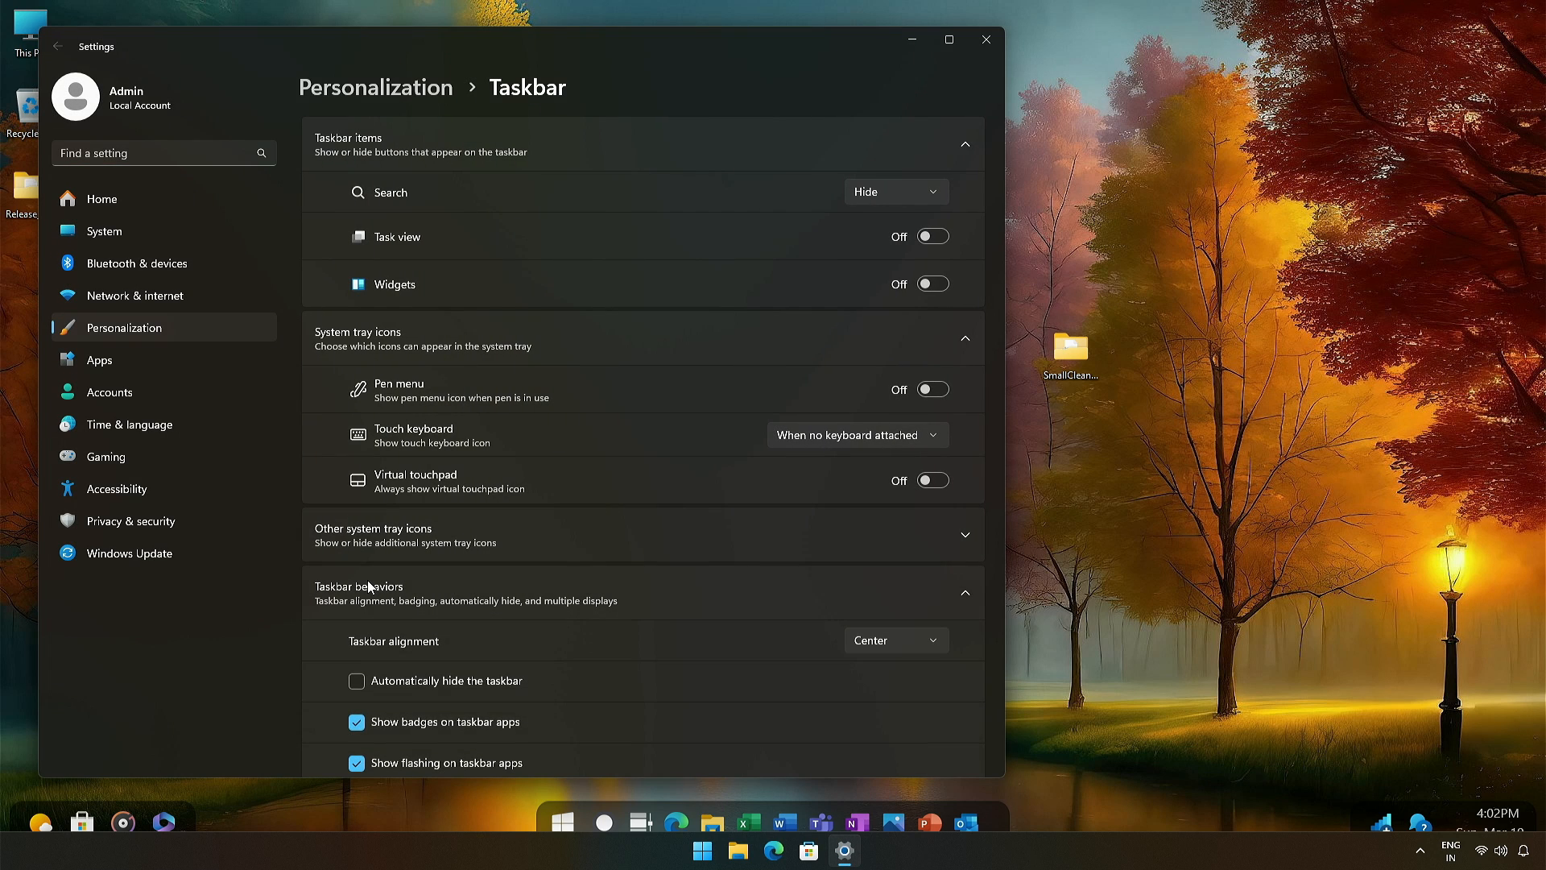
{"action": "left_click", "coordinate": [359, 687]}
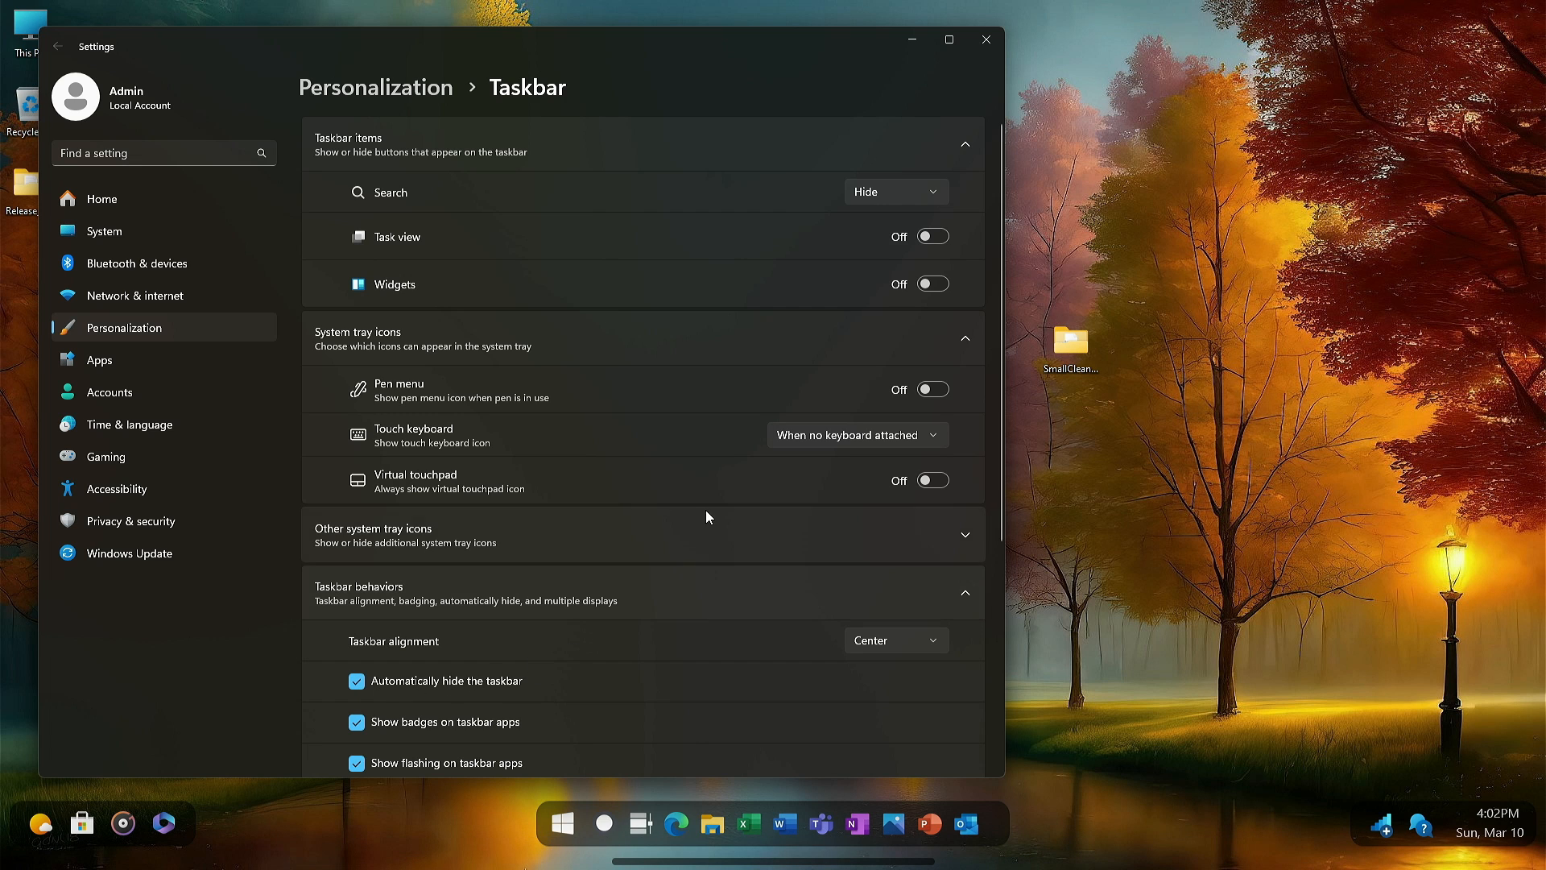
{"action": "left_click", "coordinate": [985, 40]}
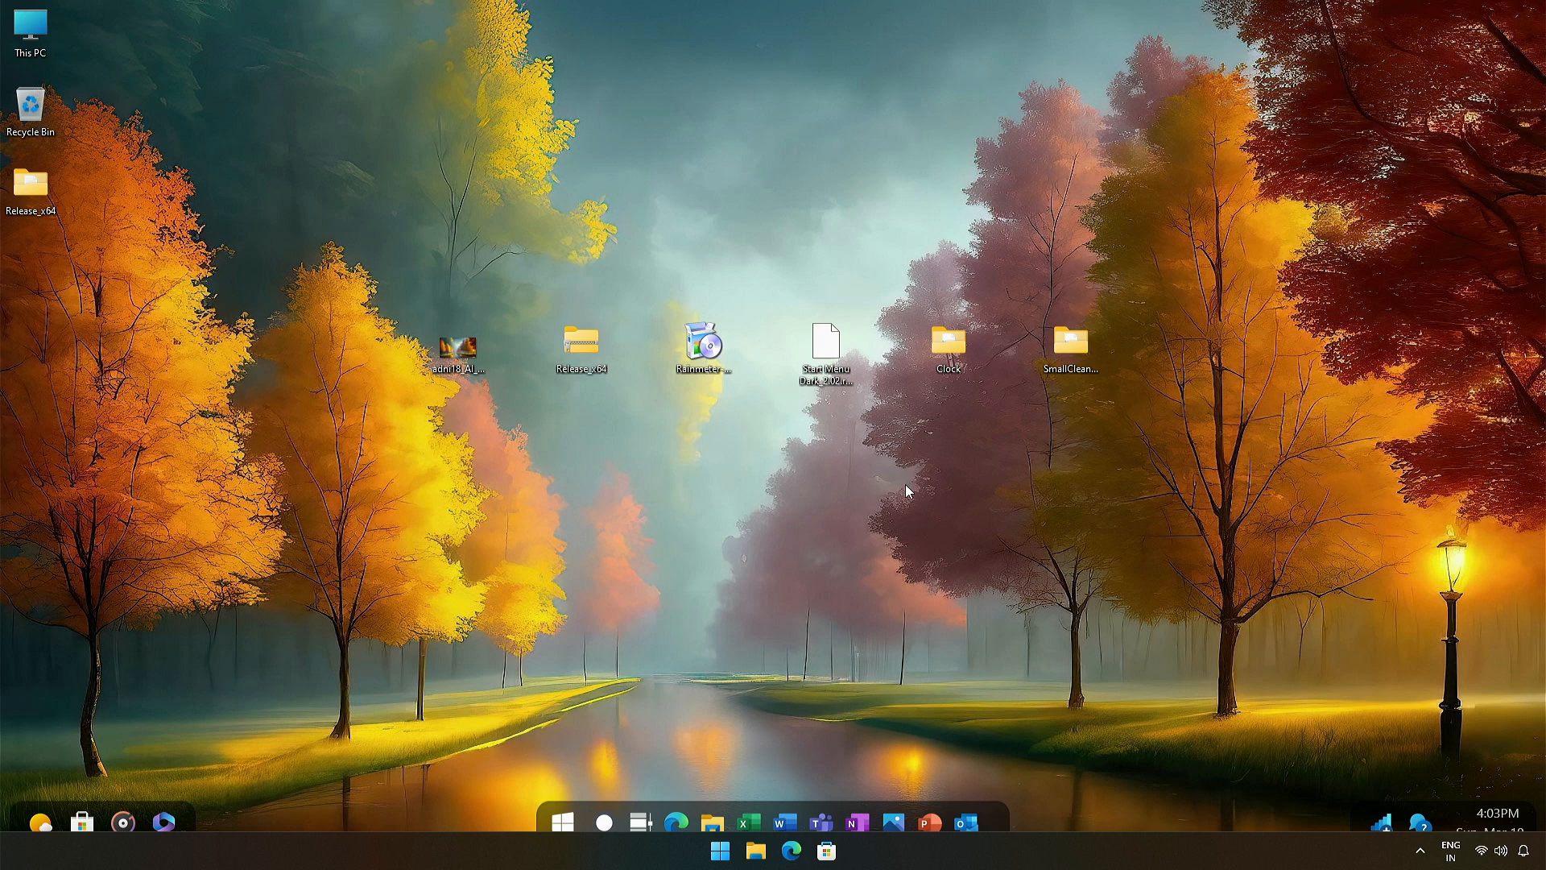
Move the Clock and SmallCleanWeather folders from the desktop into Documents > Rainmeter > Skins, and close the File Explorer window
{"action": "left_click", "coordinate": [947, 354]}
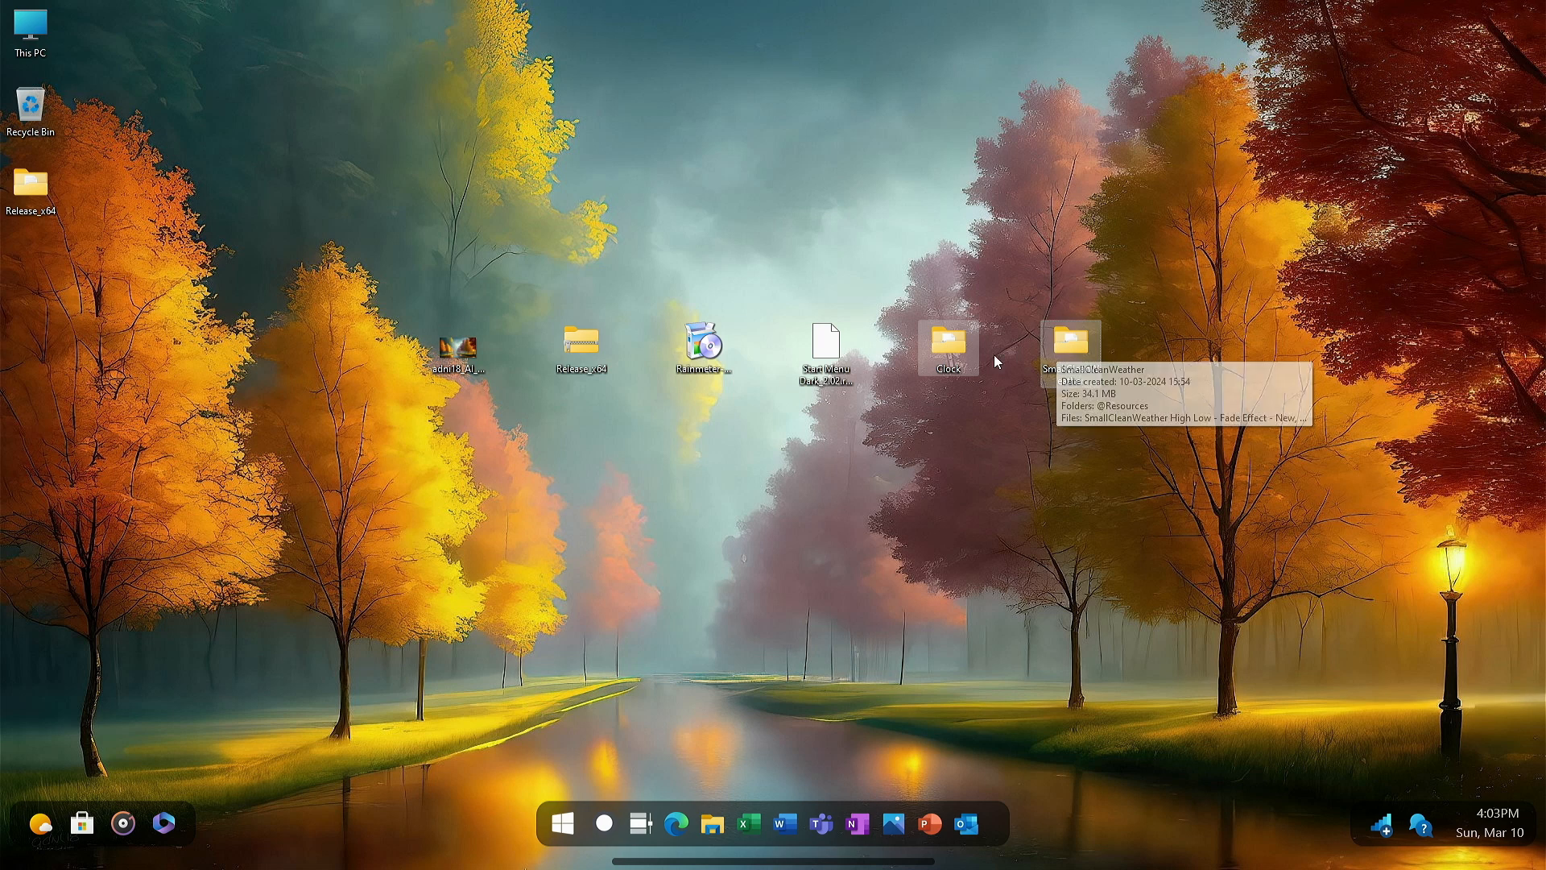
{"action": "right_click", "coordinate": [930, 356]}
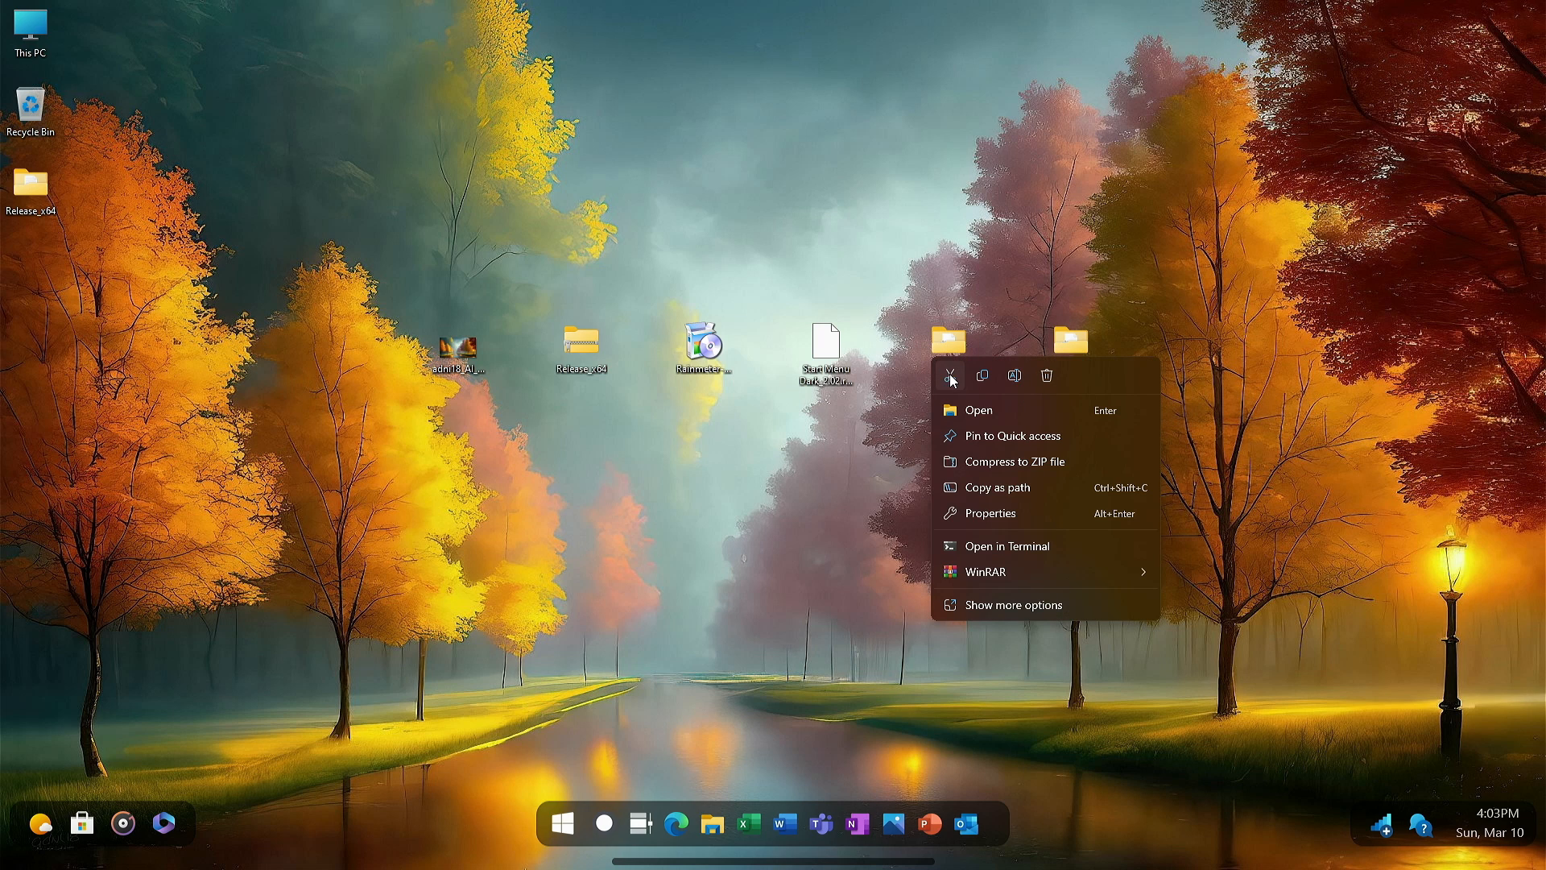
{"action": "left_click", "coordinate": [950, 376]}
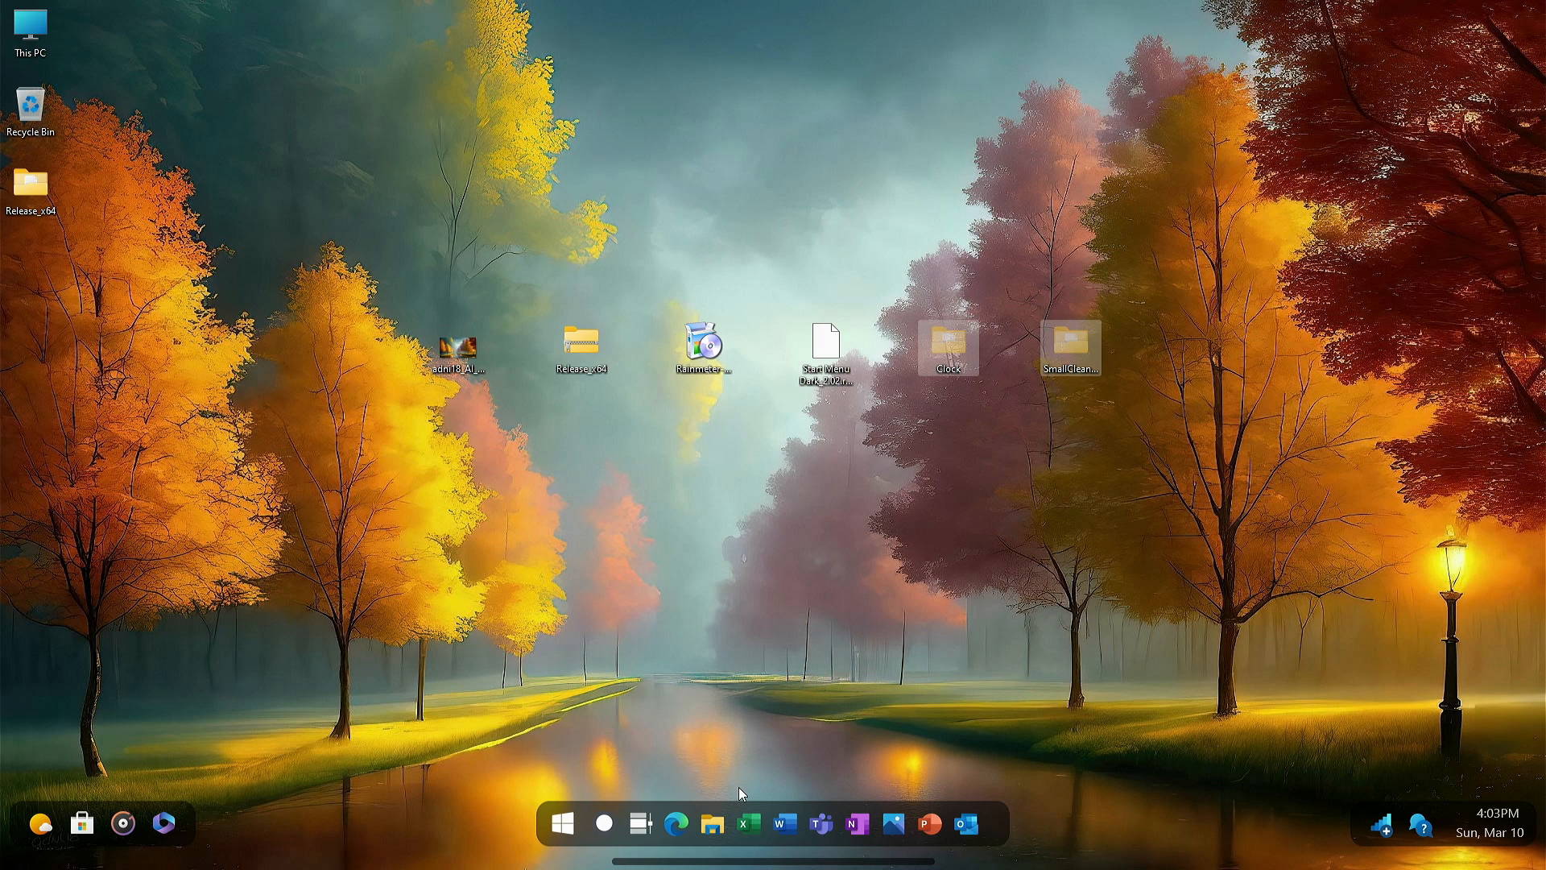
{"action": "left_click", "coordinate": [711, 824]}
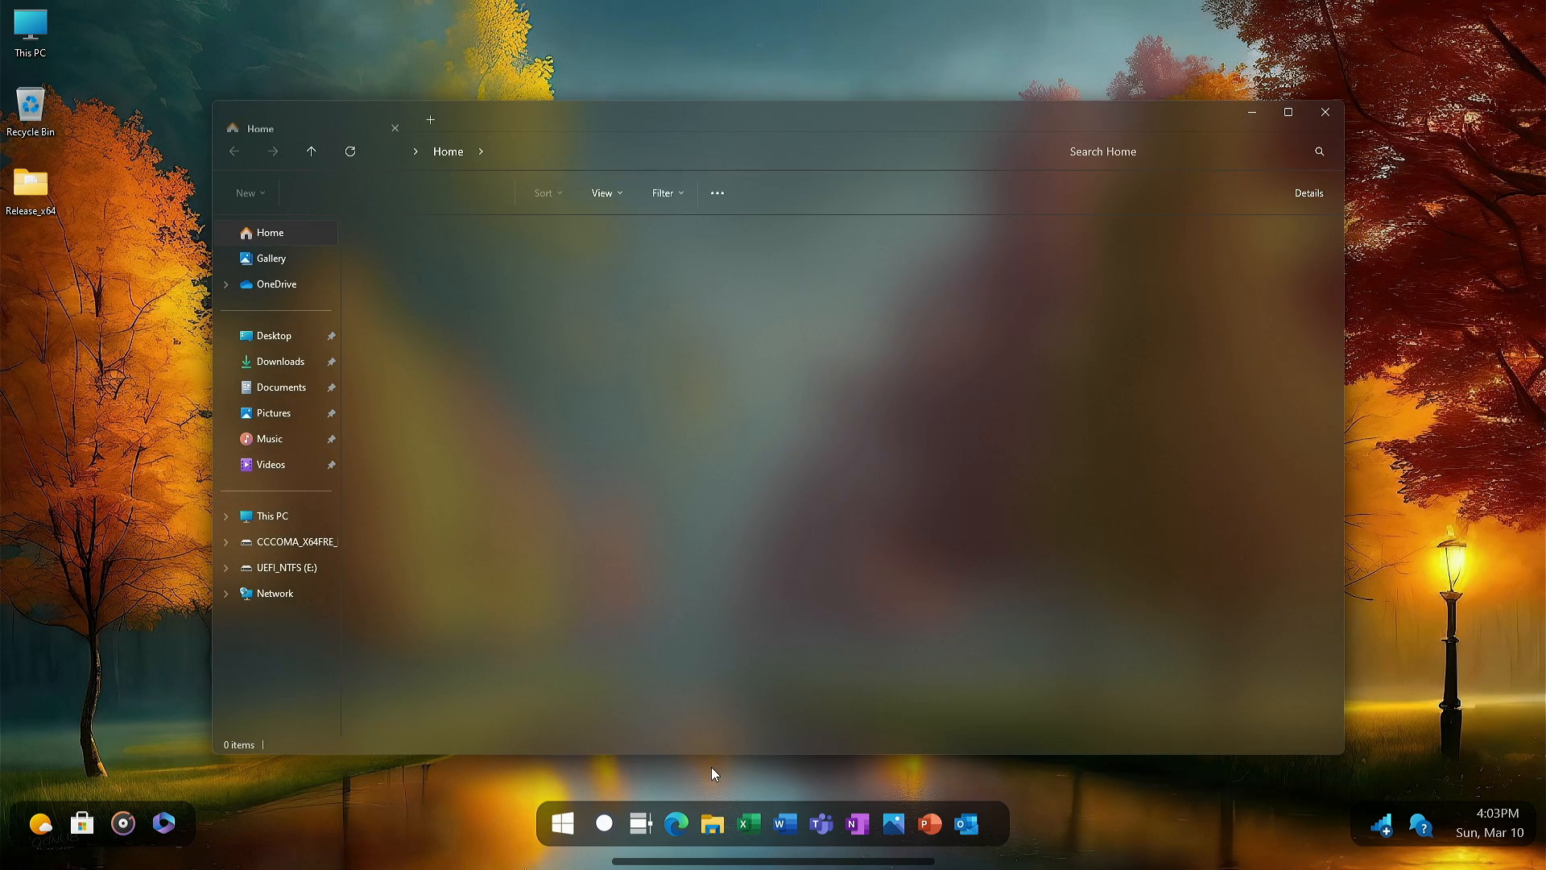
{"action": "left_click", "coordinate": [280, 390]}
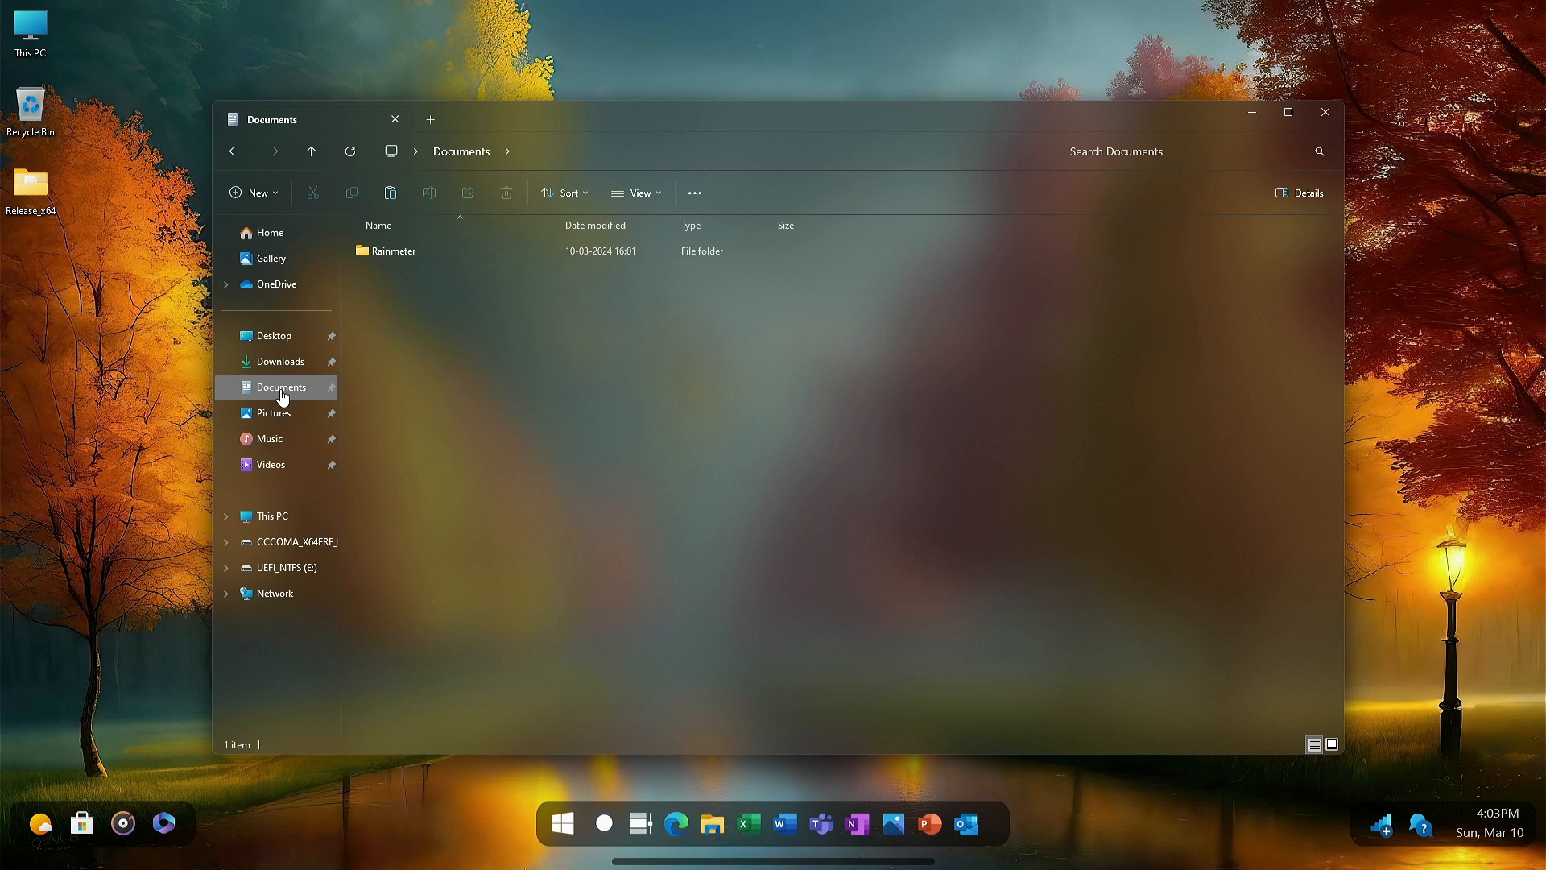
{"action": "left_click", "coordinate": [395, 252]}
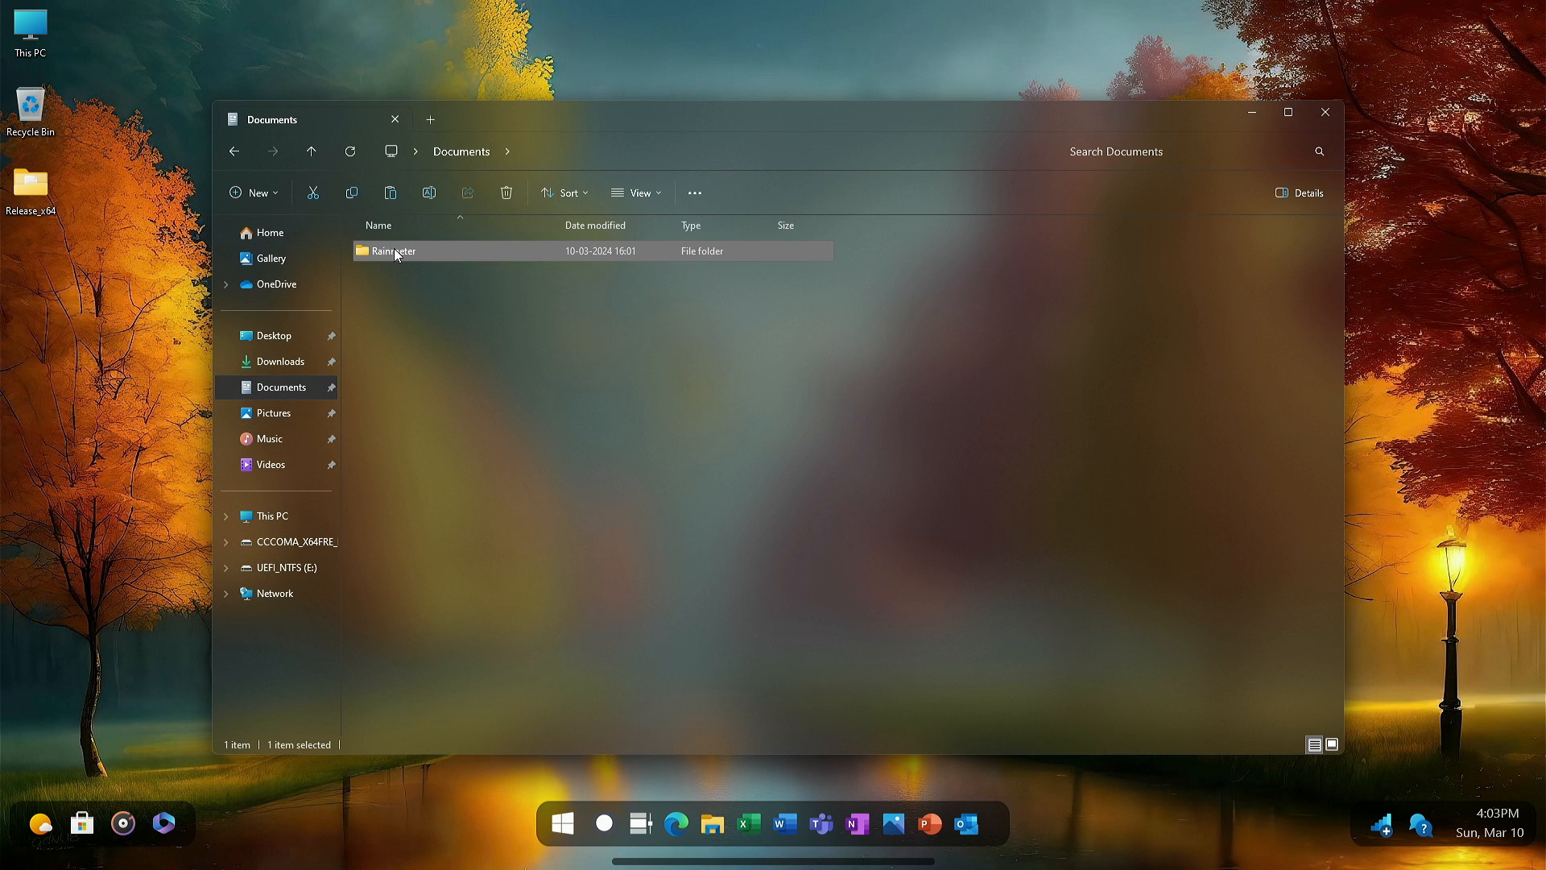
{"action": "double_click", "coordinate": [394, 250]}
{"action": "double_click", "coordinate": [394, 251]}
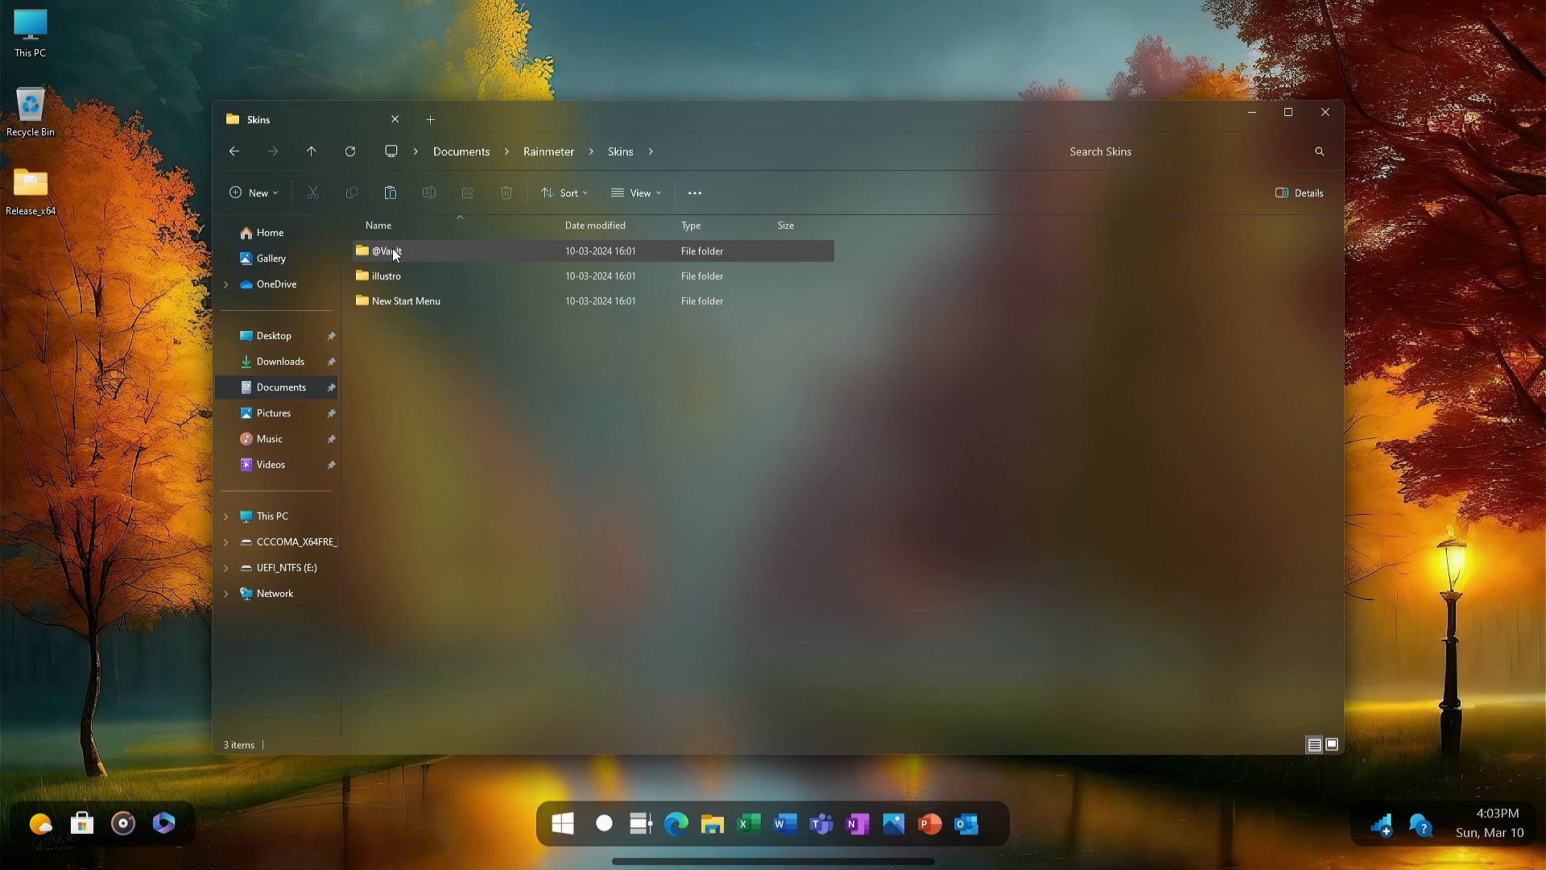
{"action": "right_click", "coordinate": [390, 365]}
{"action": "left_click", "coordinate": [408, 384]}
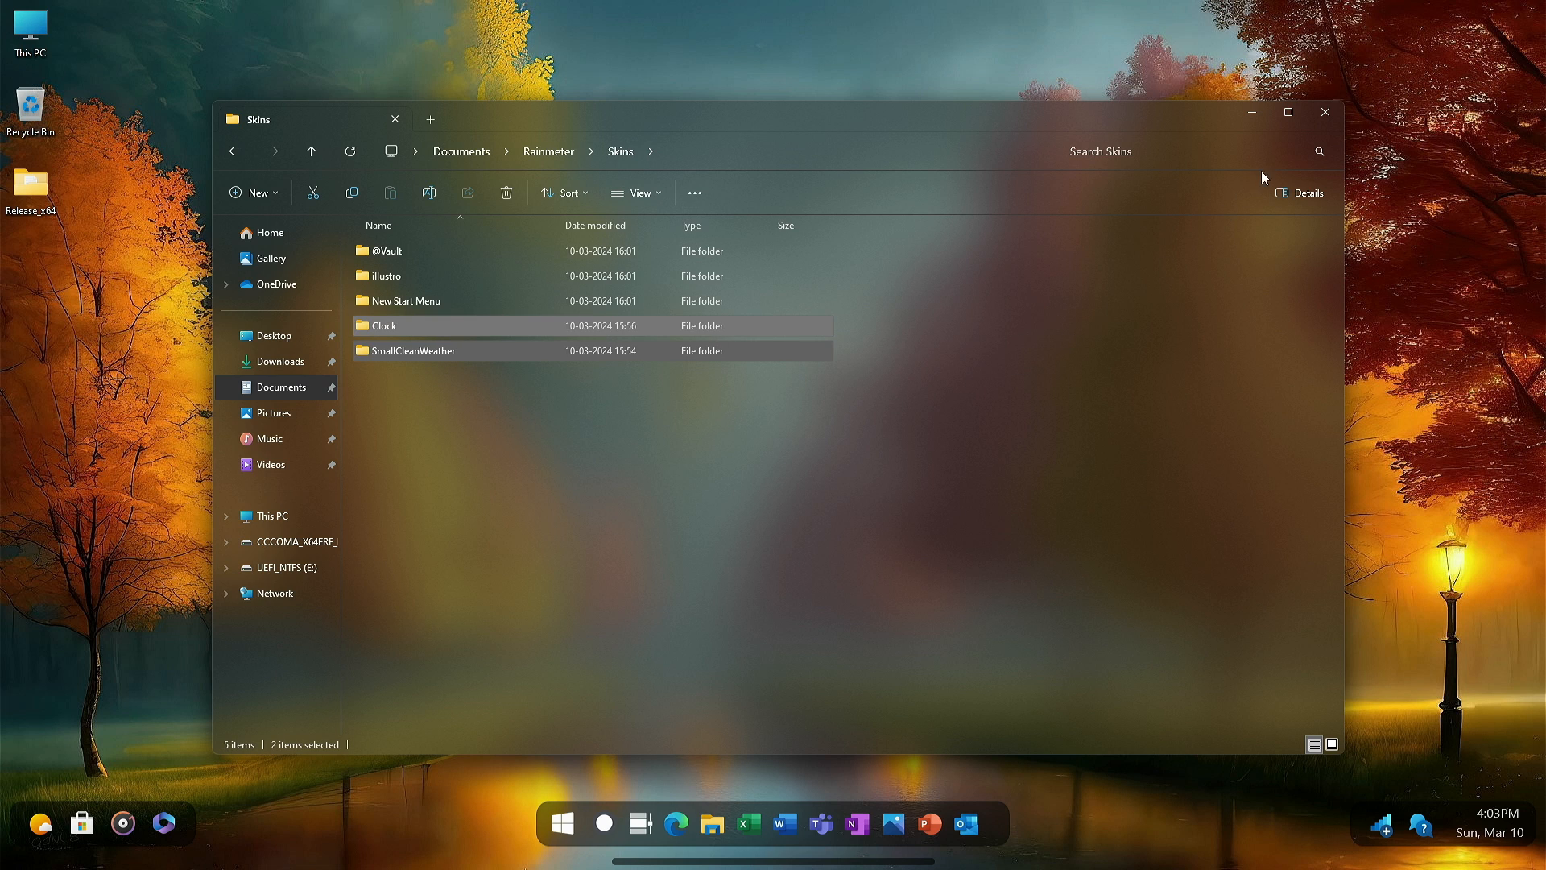
{"action": "left_click", "coordinate": [1311, 118]}
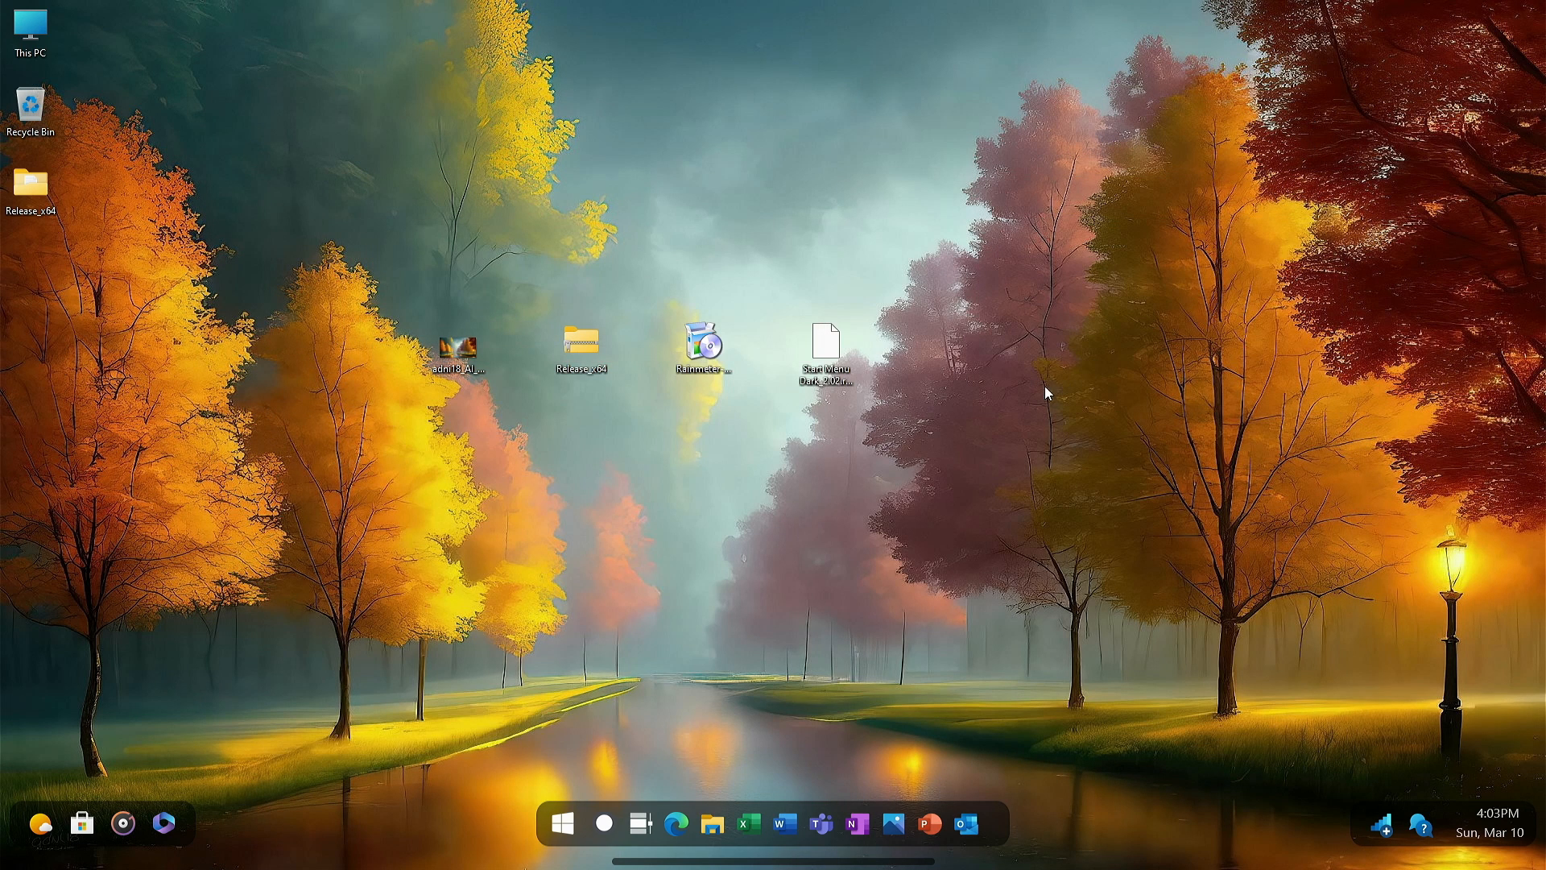
Open the Rainmeter manager and refresh all skins to list the Clock and SmallCleanWeather folders
{"action": "right_click", "coordinate": [901, 441]}
{"action": "left_click", "coordinate": [925, 512]}
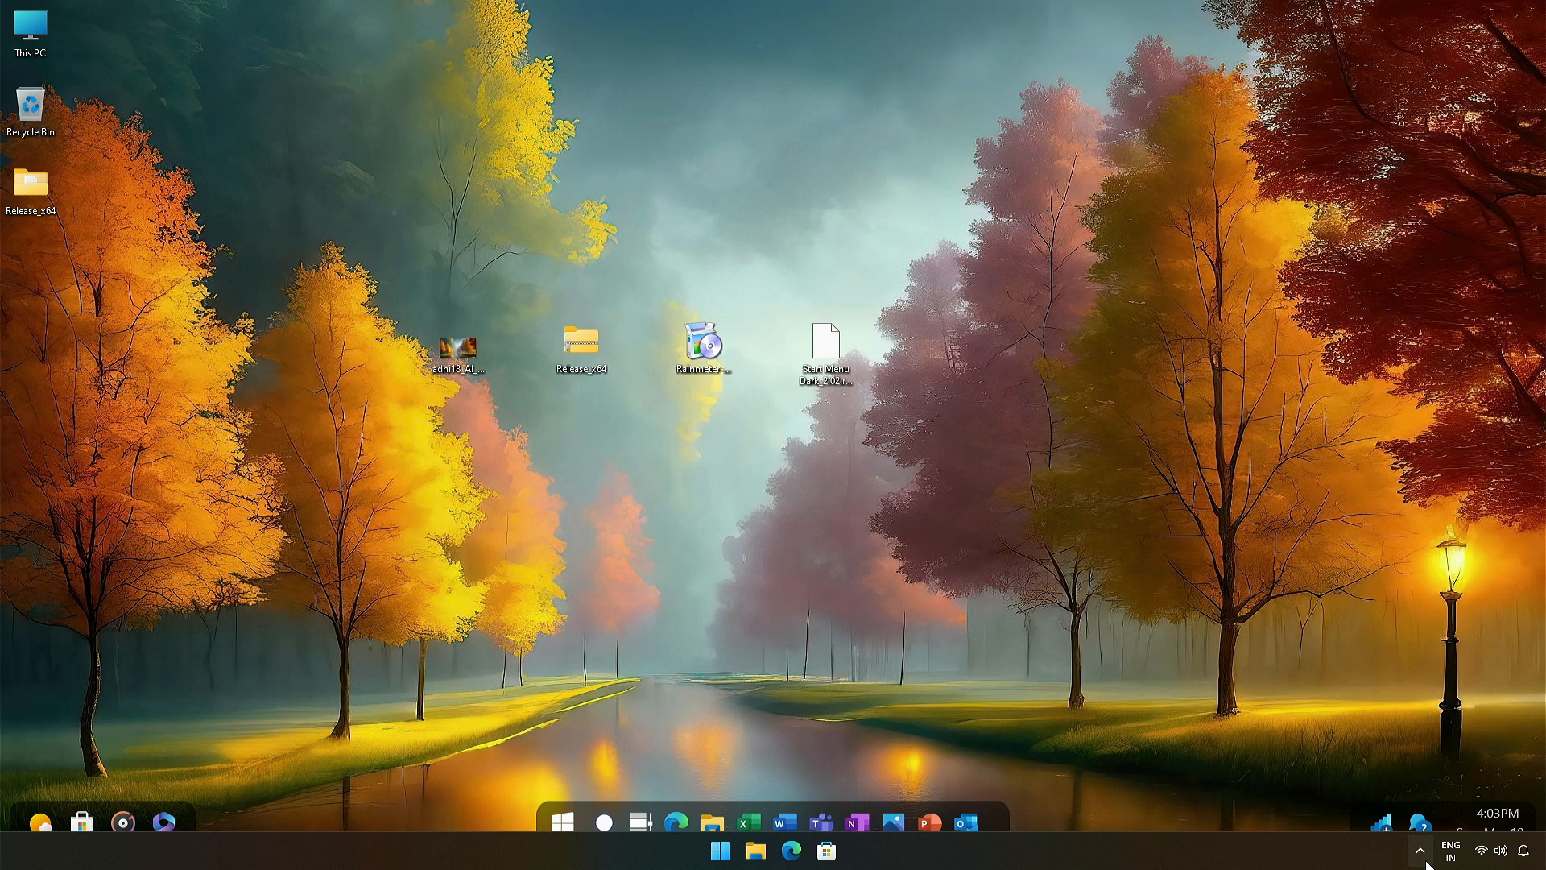
{"action": "left_click", "coordinate": [1421, 849]}
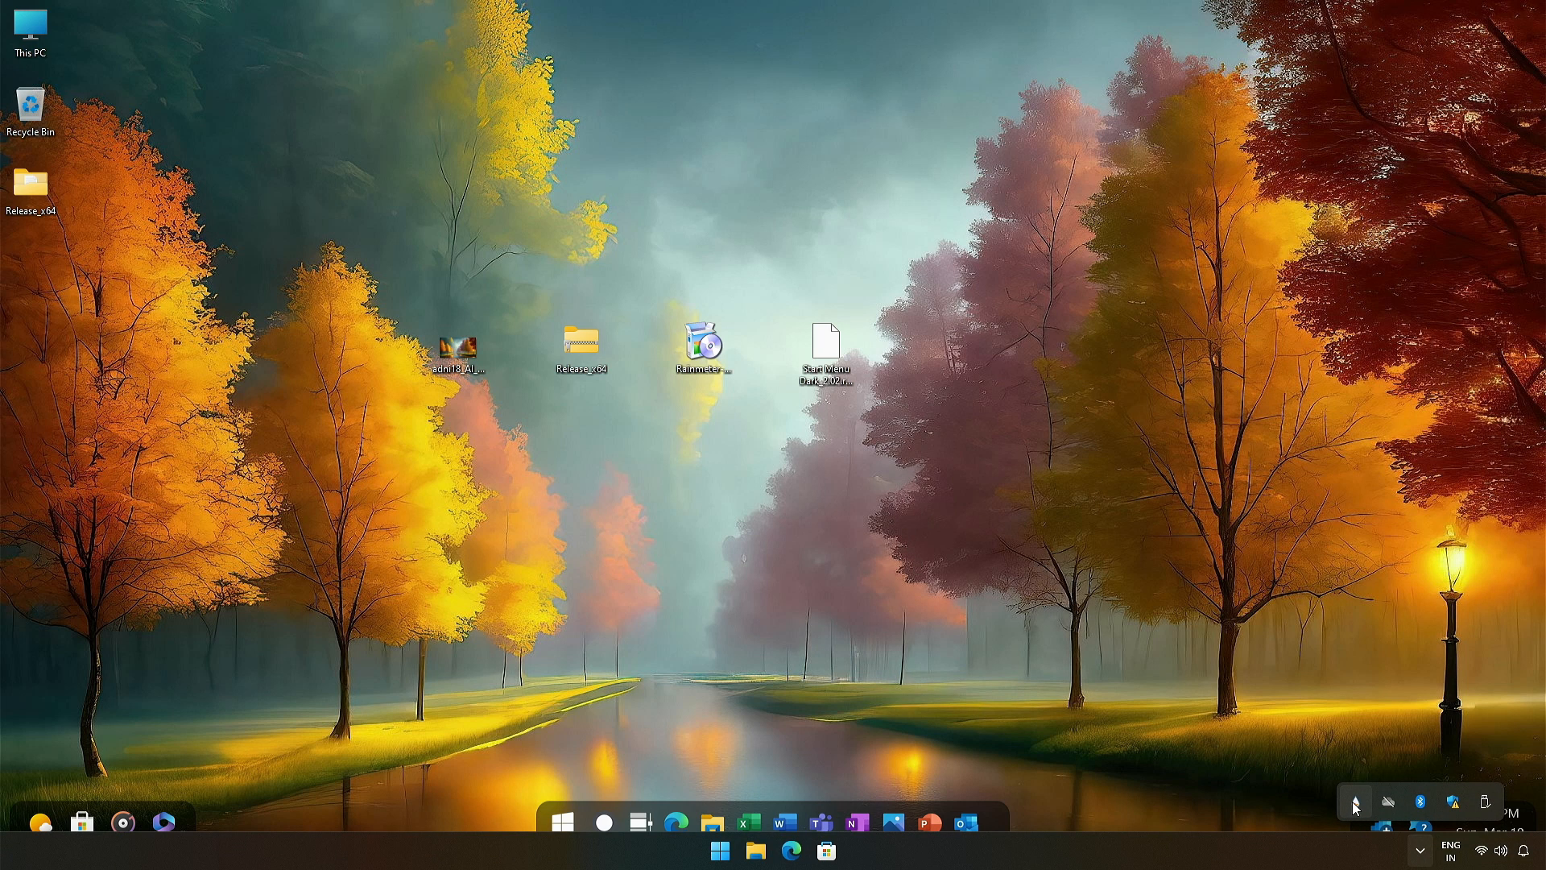
{"action": "left_click", "coordinate": [1351, 801]}
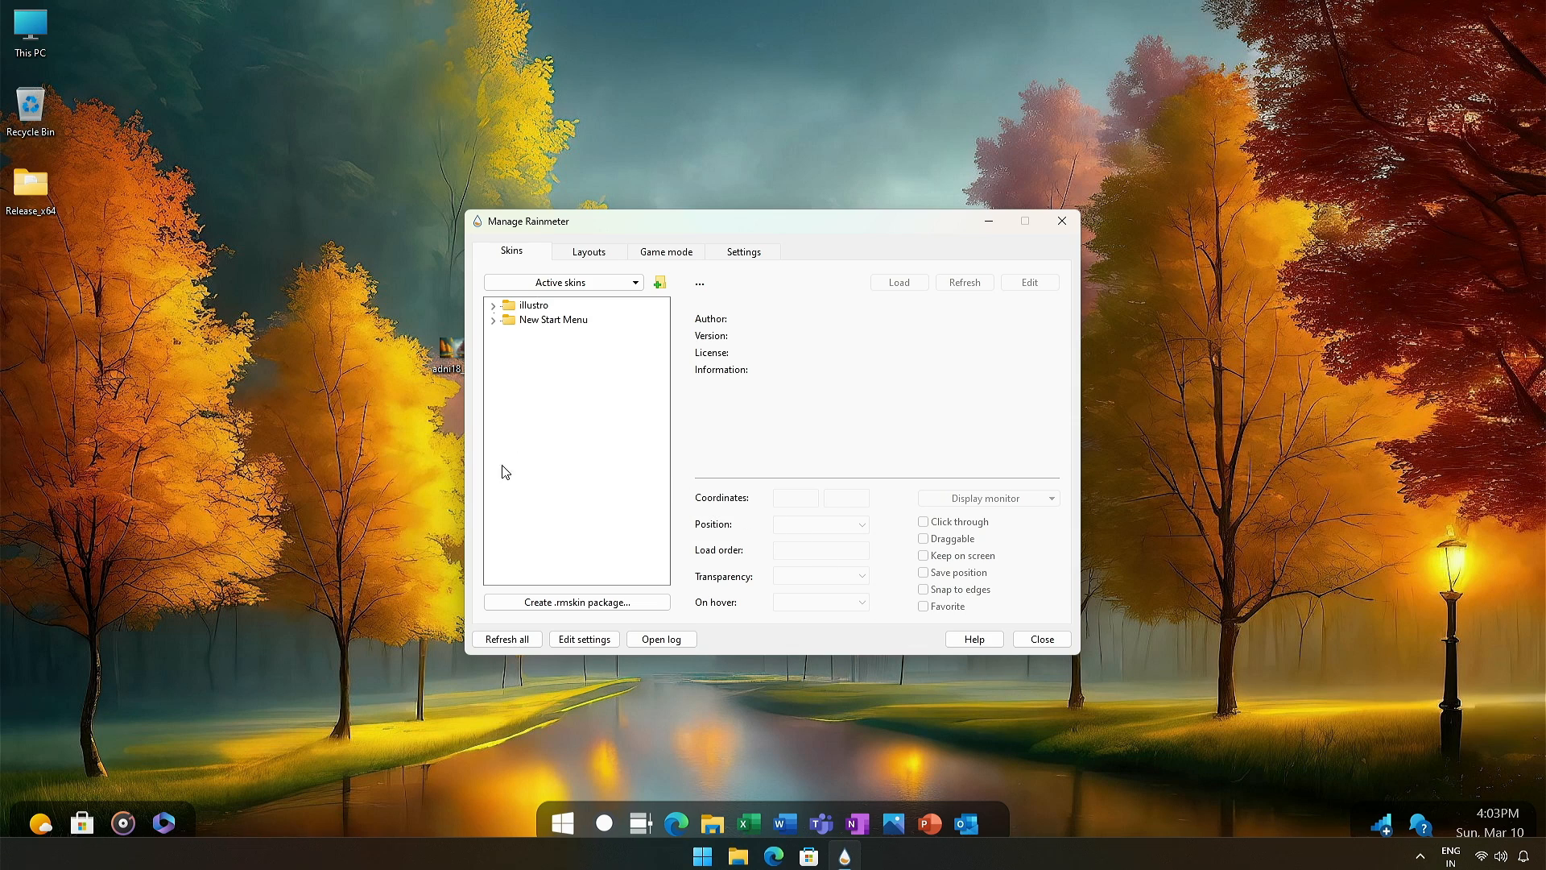
{"action": "left_click", "coordinate": [508, 638]}
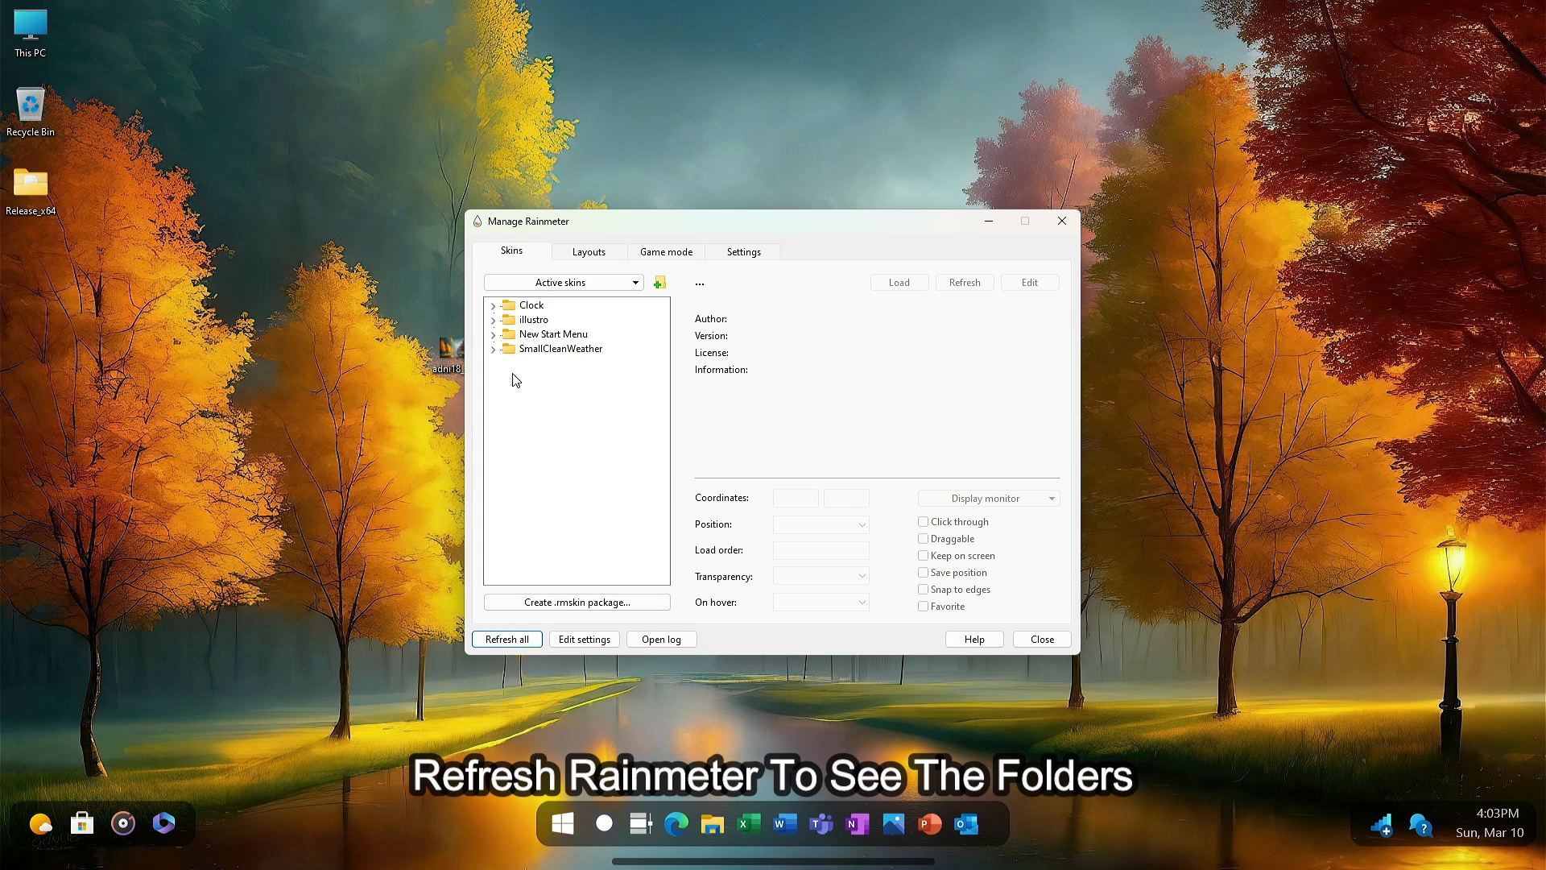
{"action": "left_click", "coordinate": [526, 310]}
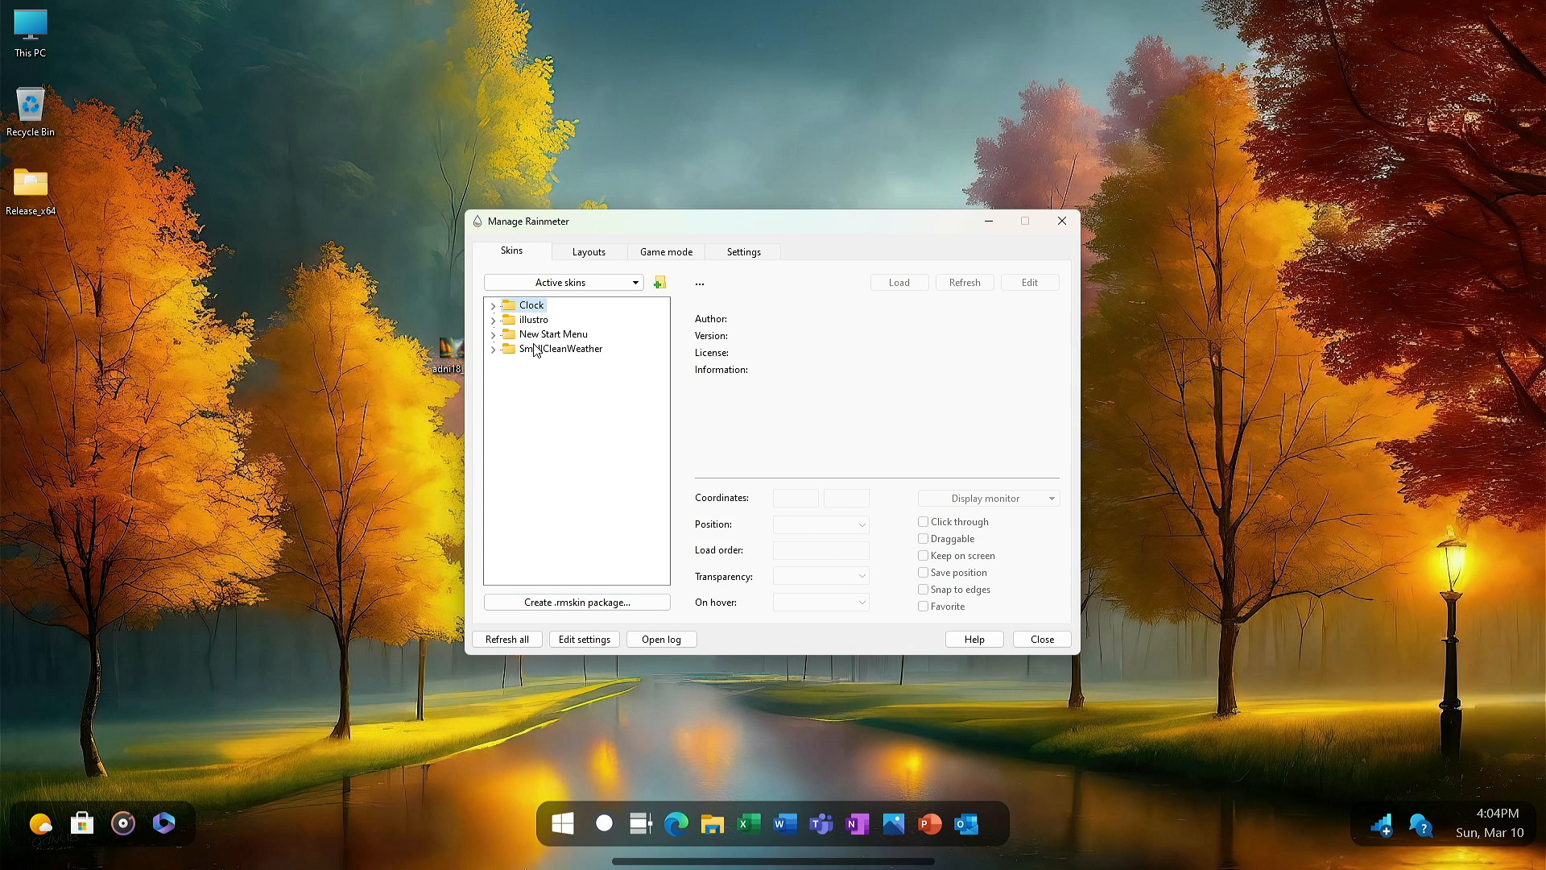
{"action": "left_click", "coordinate": [535, 349]}
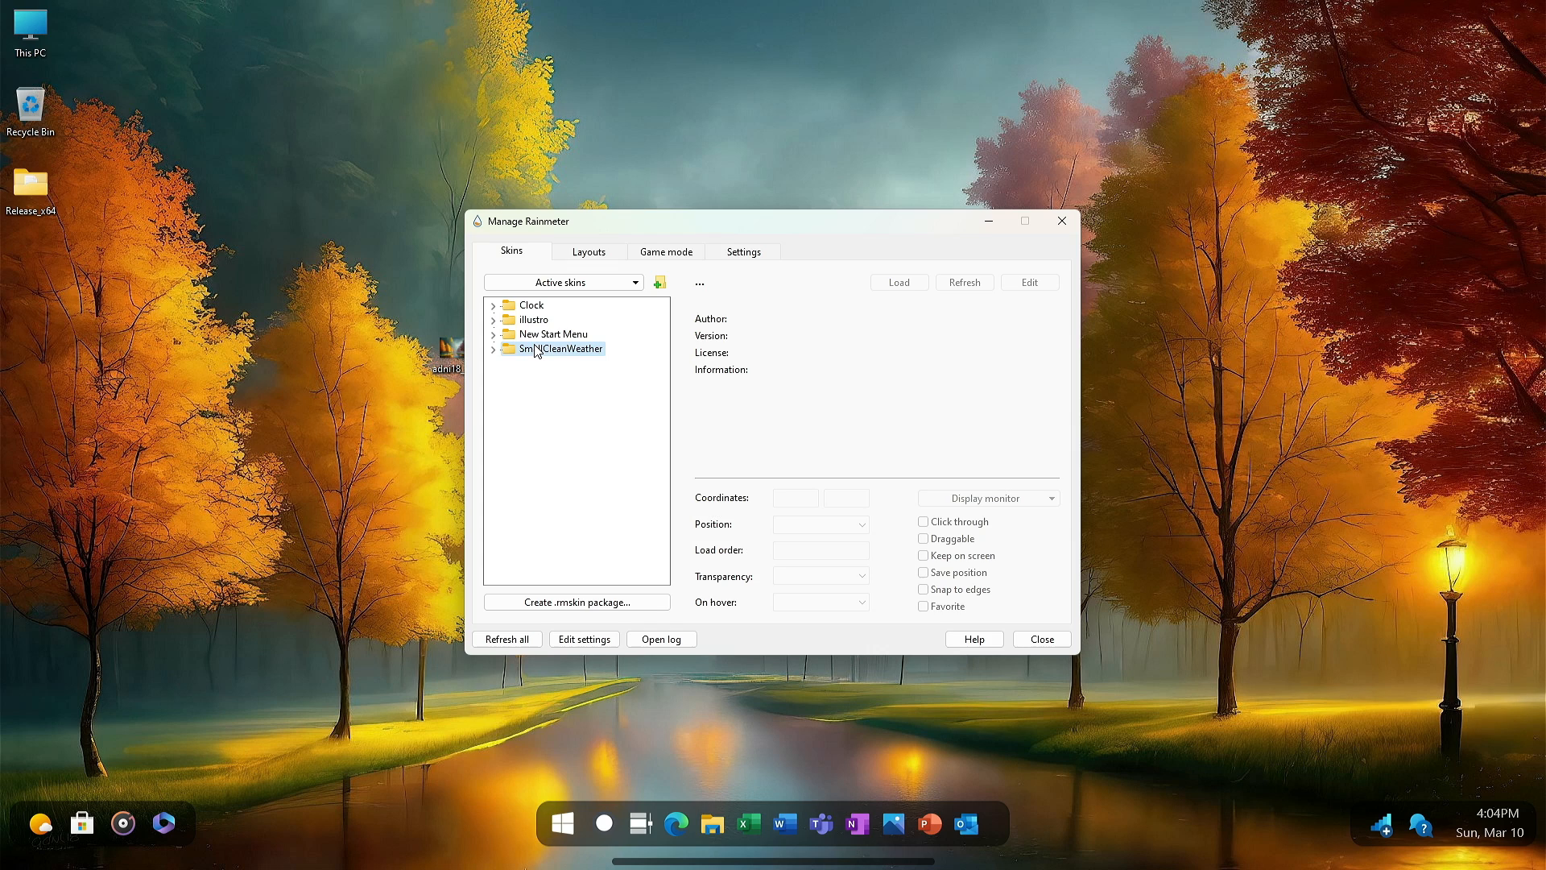
Load Clock.ini, minimise the manager and place the clock at the upper centre of the desktop, at about 837, 138
{"action": "left_click", "coordinate": [494, 306]}
{"action": "left_click", "coordinate": [551, 322]}
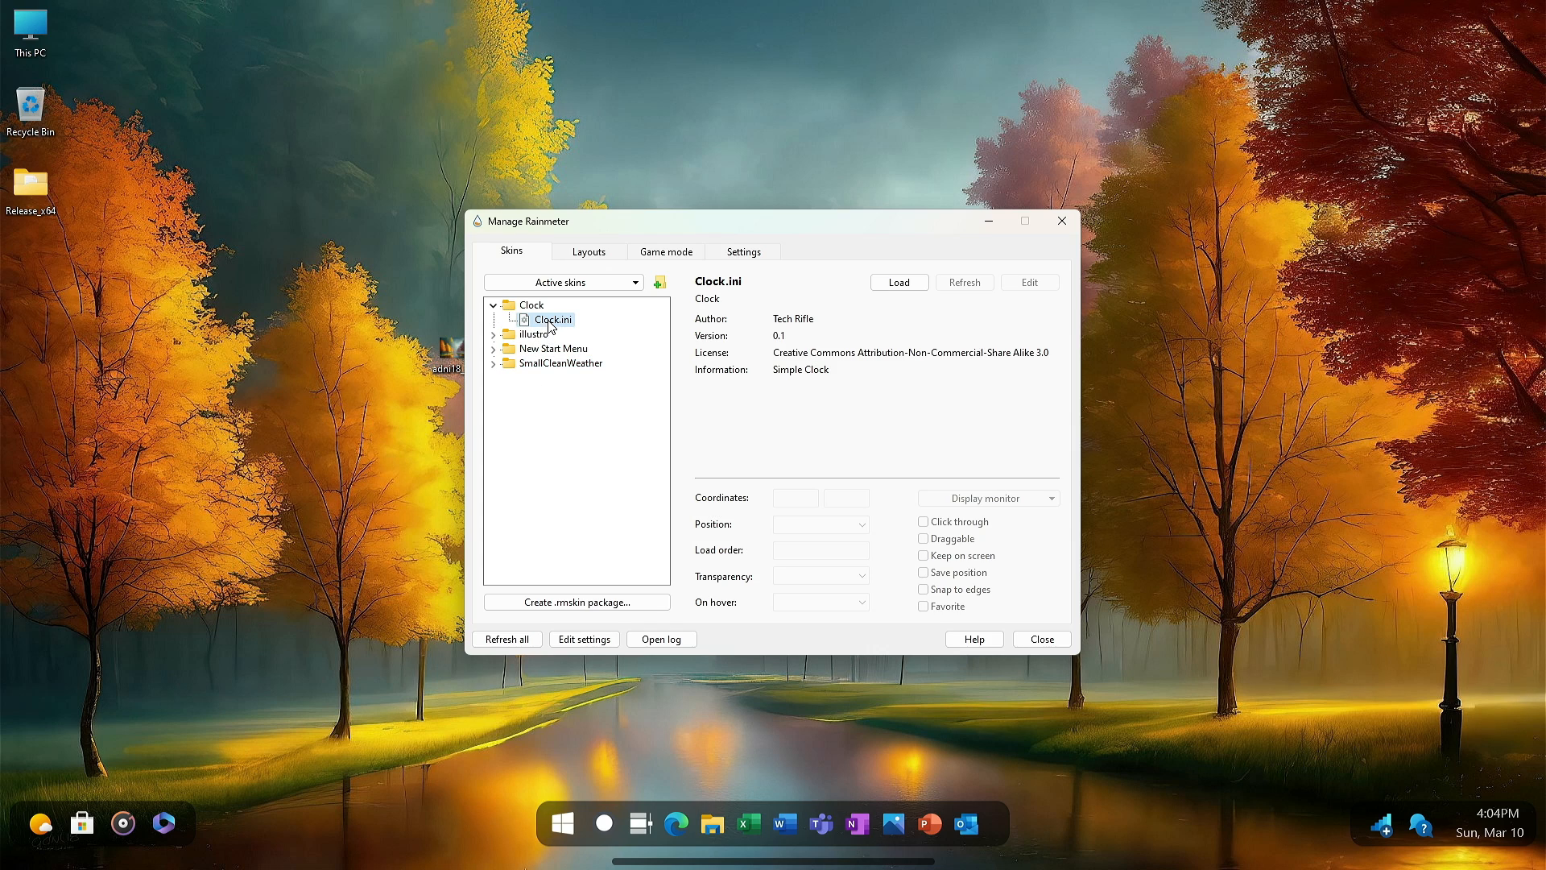
{"action": "left_click", "coordinate": [898, 287]}
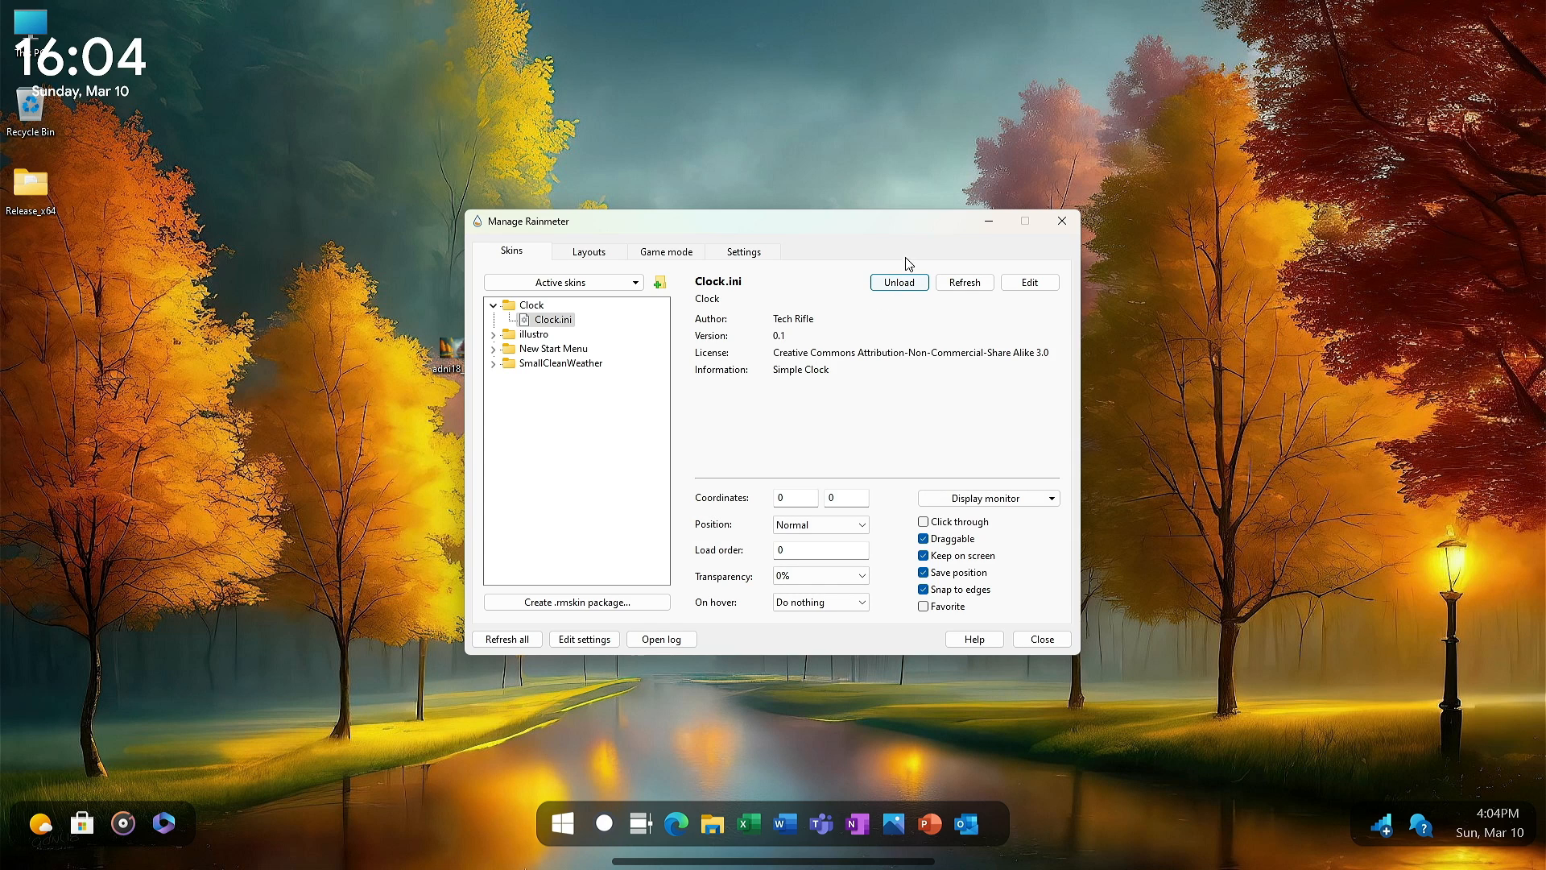
{"action": "left_click", "coordinate": [985, 222]}
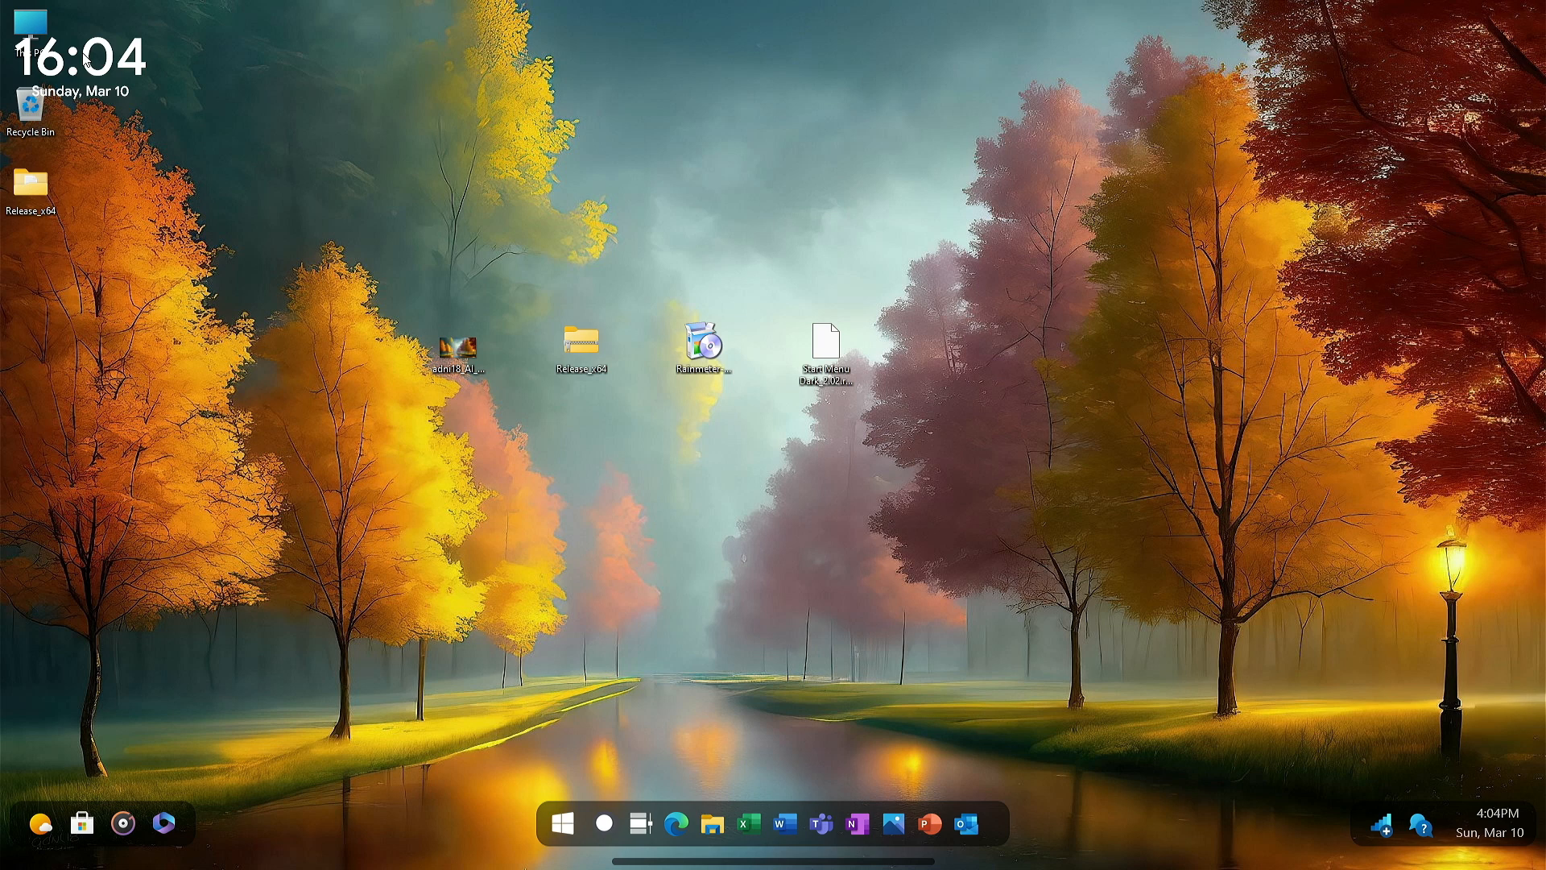
{"action": "left_click_drag", "start_coordinate": [86, 59], "coordinate": [493, 159]}
{"action": "left_click_drag", "start_coordinate": [688, 176], "coordinate": [756, 163]}
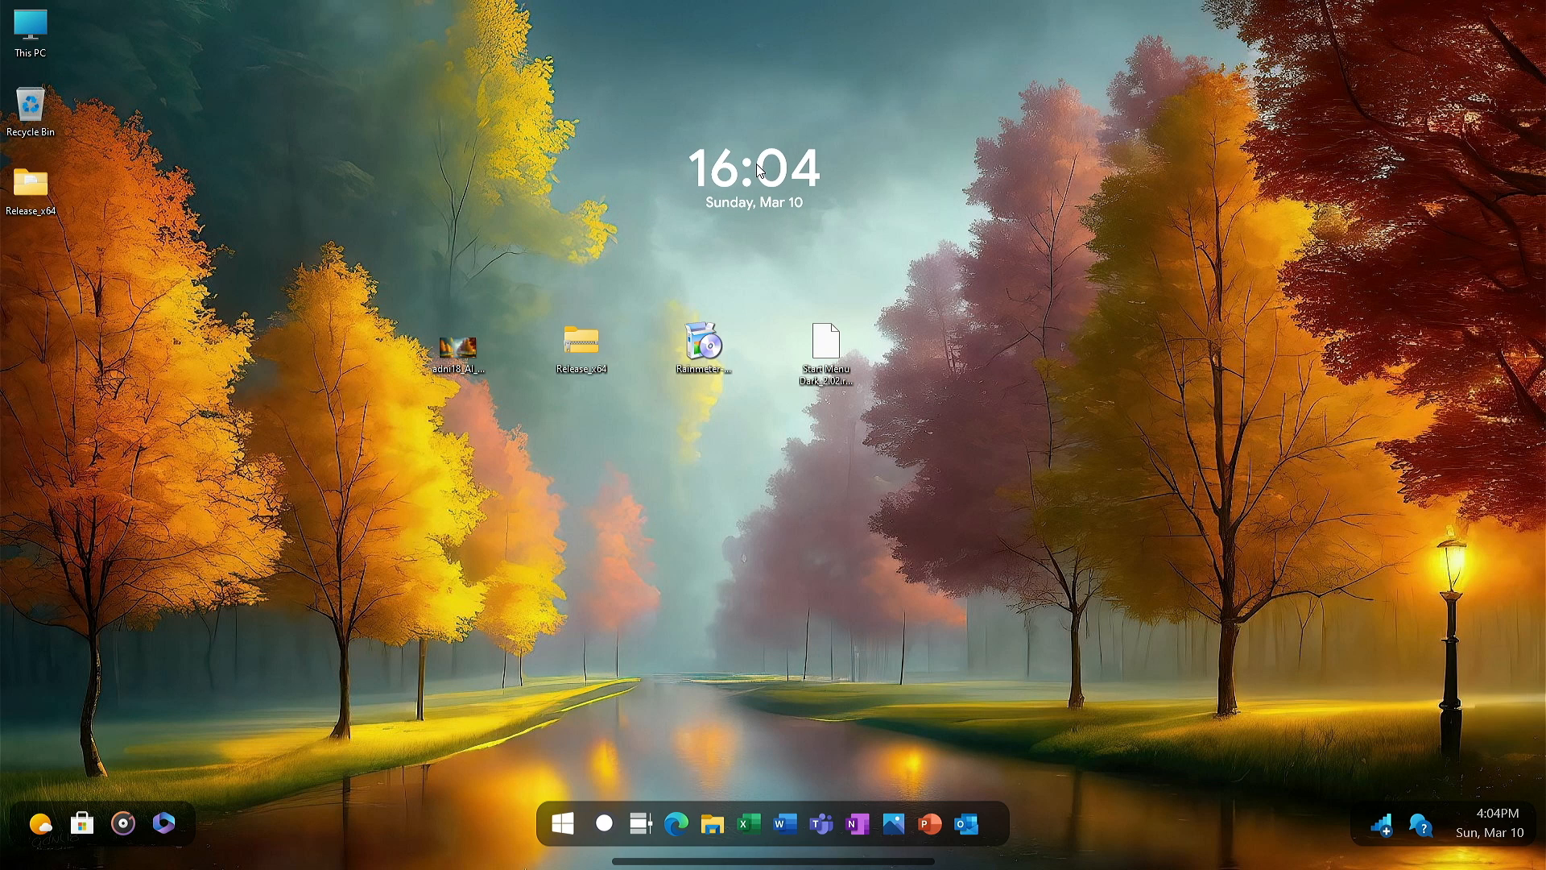
Restore the Rainmeter manager, load SmallCleanWeather Static.ini and place the weather skin just above the clock
{"action": "mouse_move", "coordinate": [844, 868]}
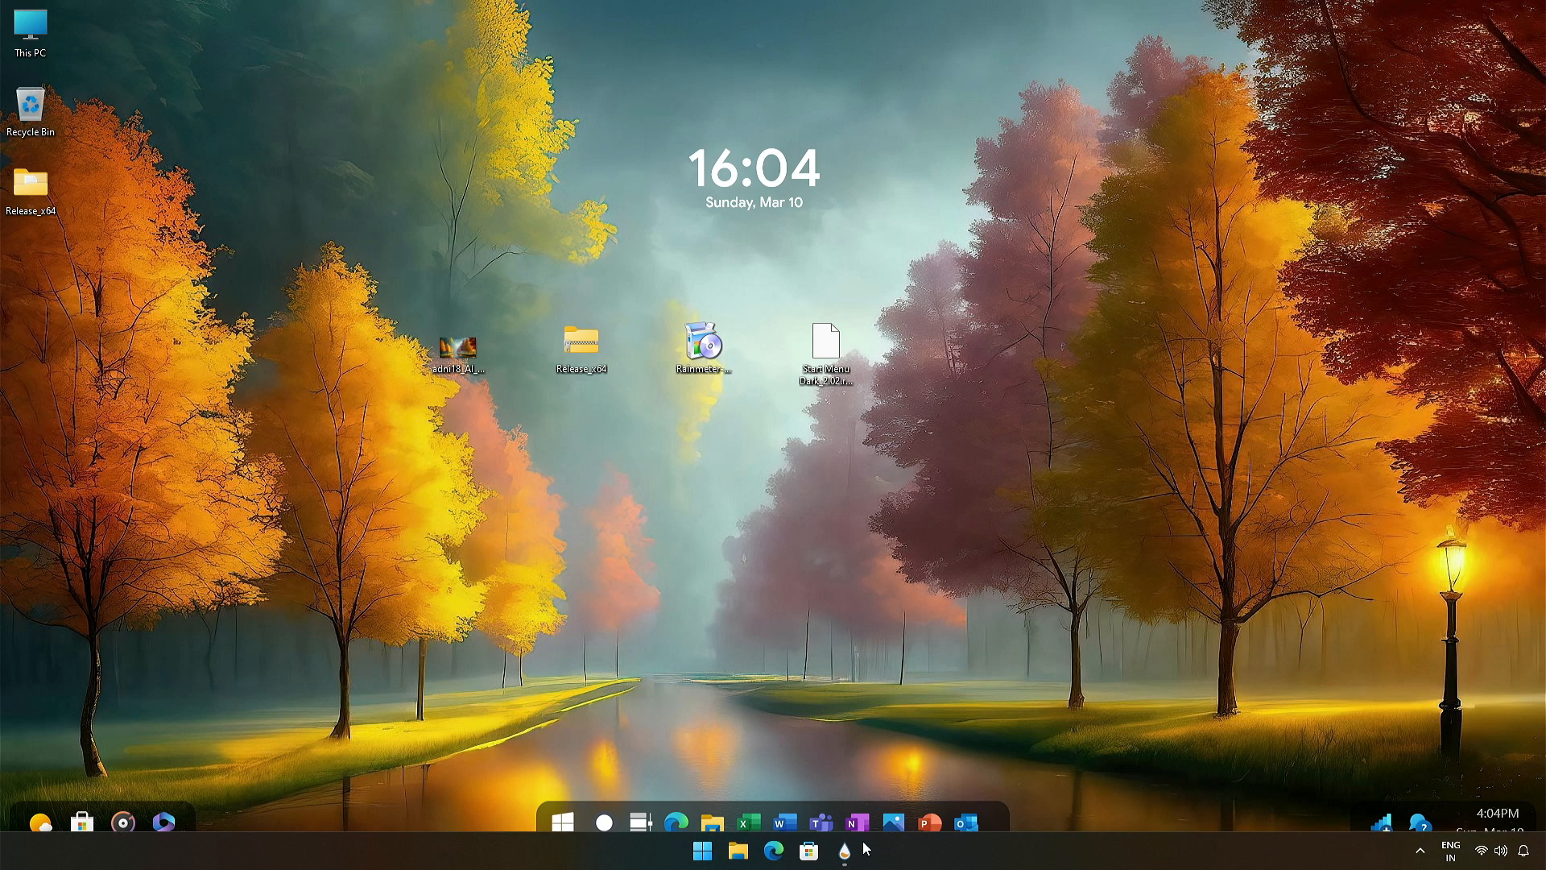
{"action": "left_click", "coordinate": [844, 849]}
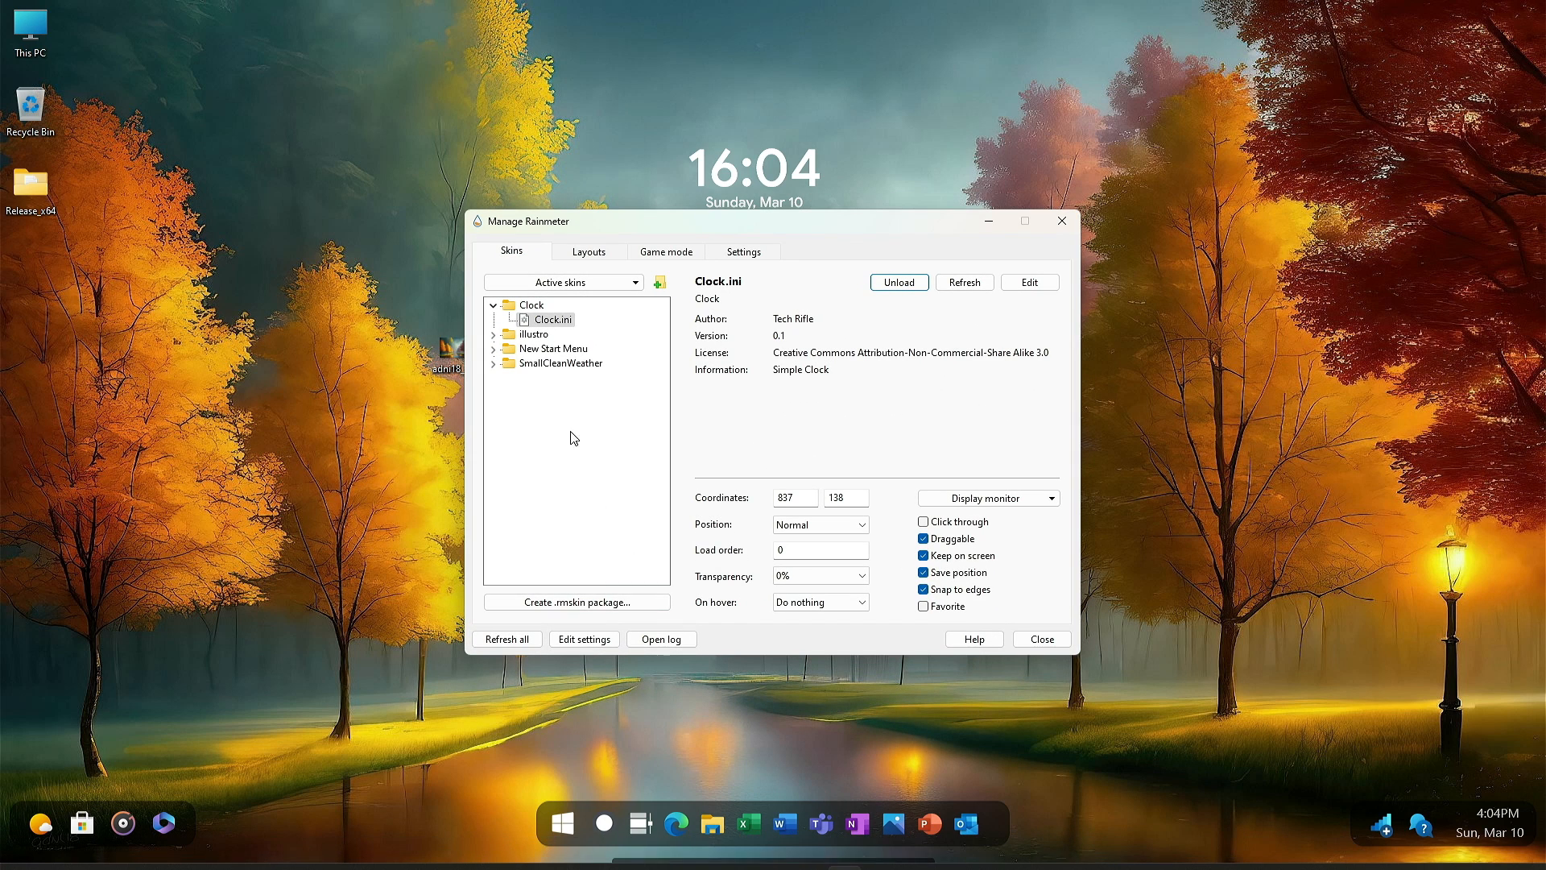
{"action": "left_click", "coordinate": [493, 364]}
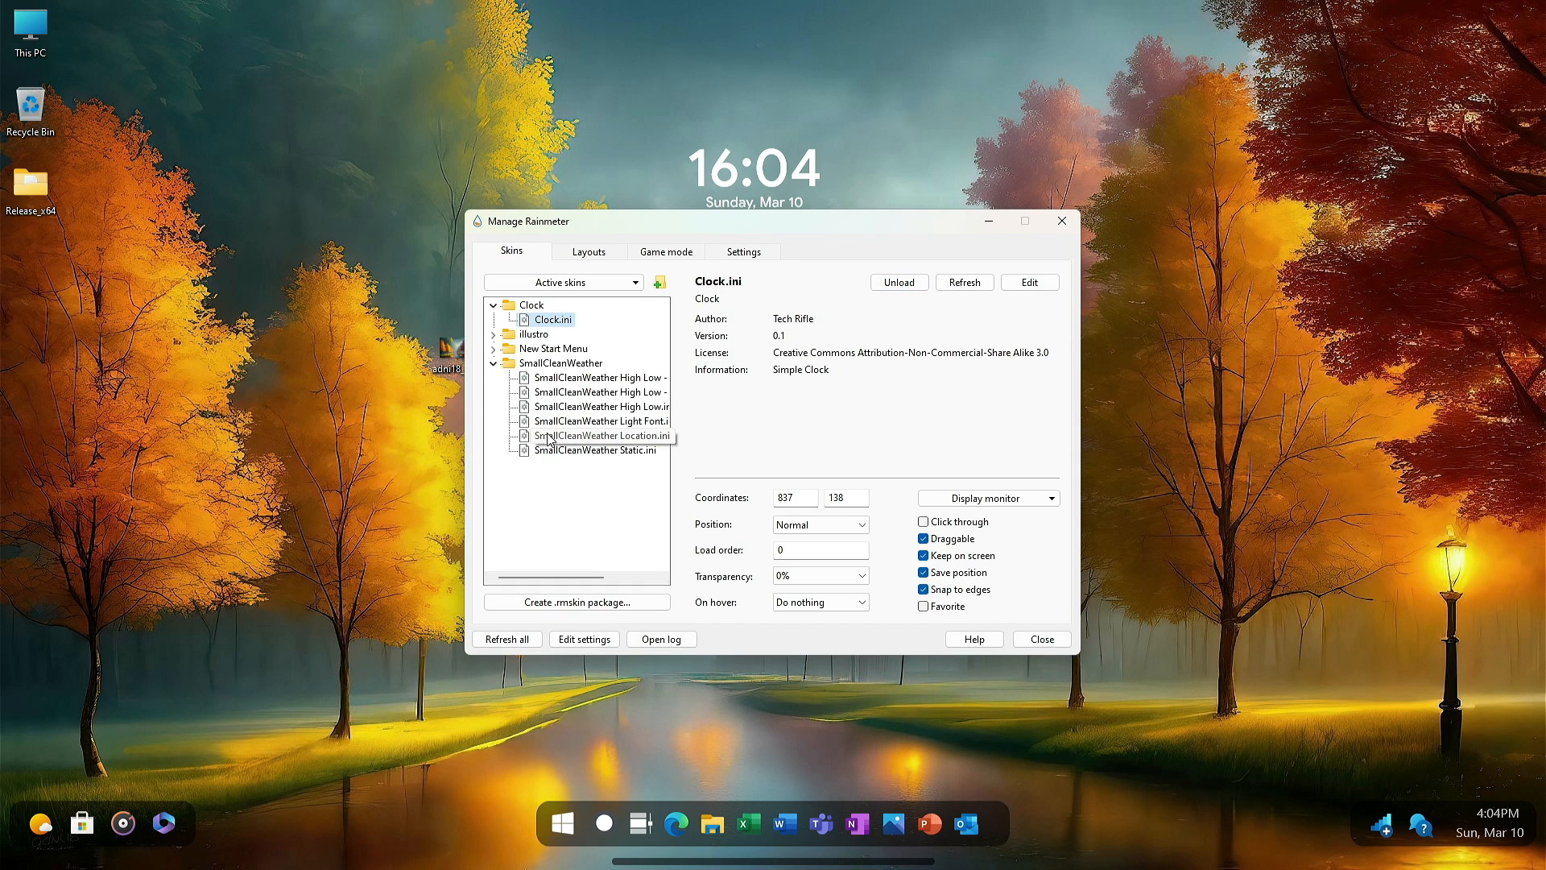
{"action": "left_click", "coordinate": [564, 450]}
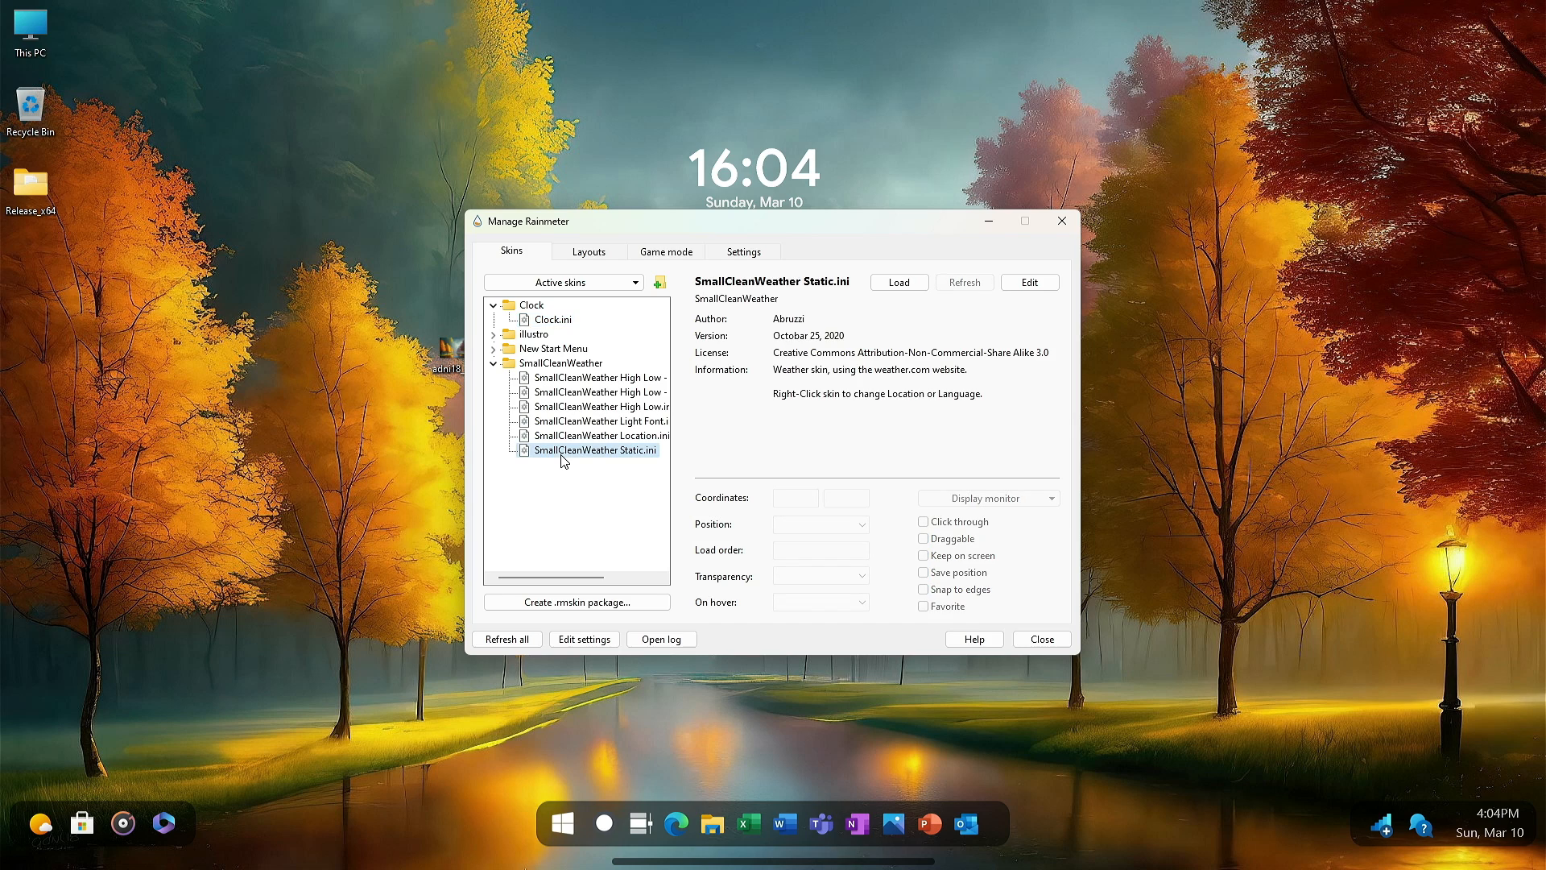
{"action": "left_click", "coordinate": [890, 293]}
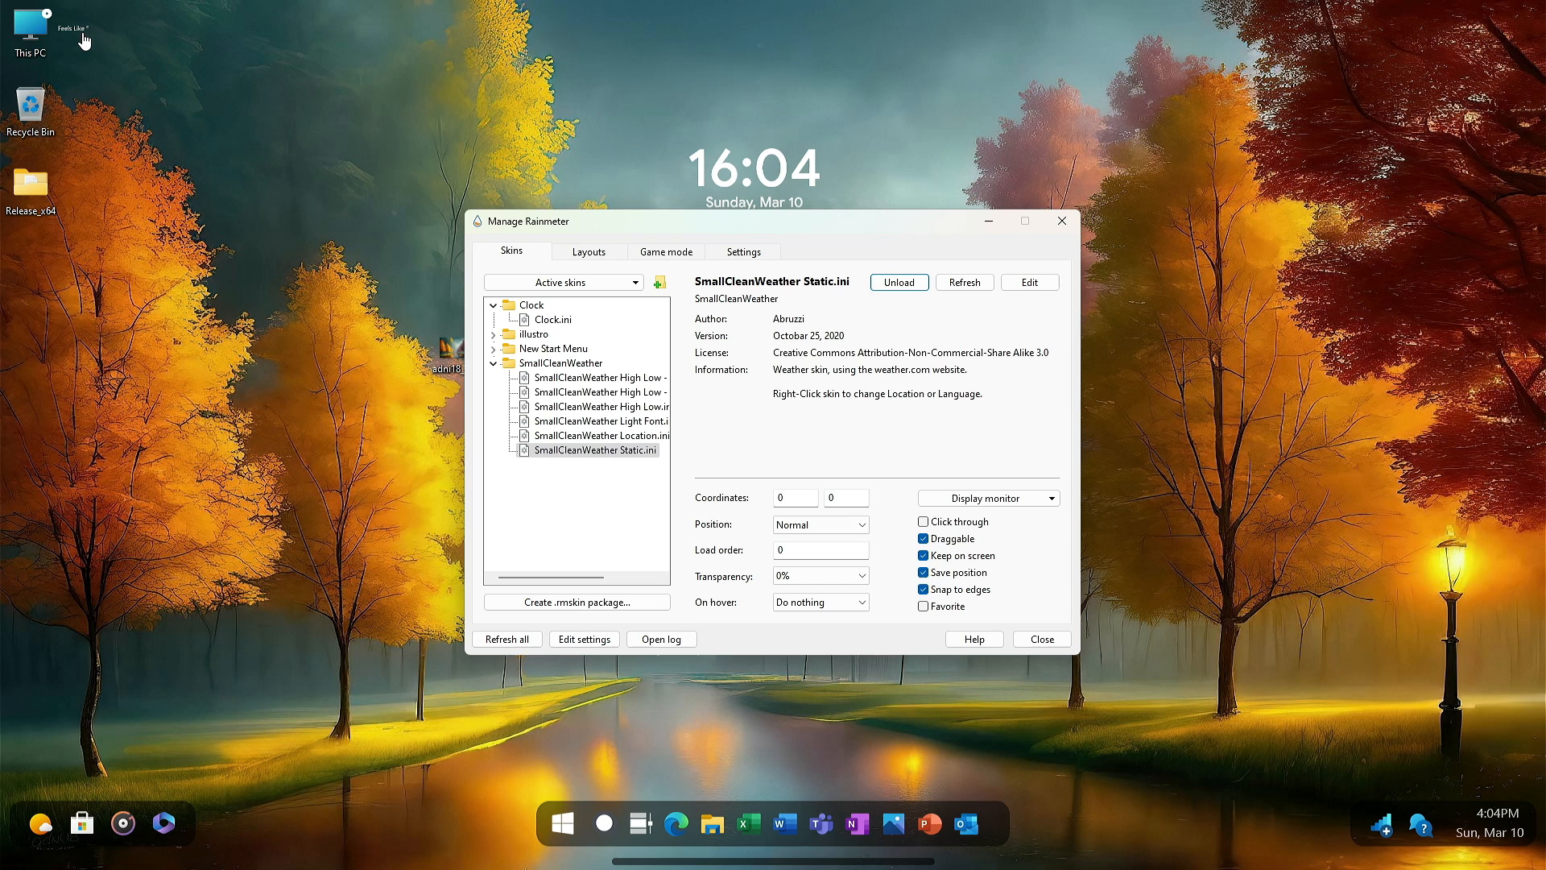
{"action": "left_click_drag", "start_coordinate": [81, 35], "coordinate": [147, 51]}
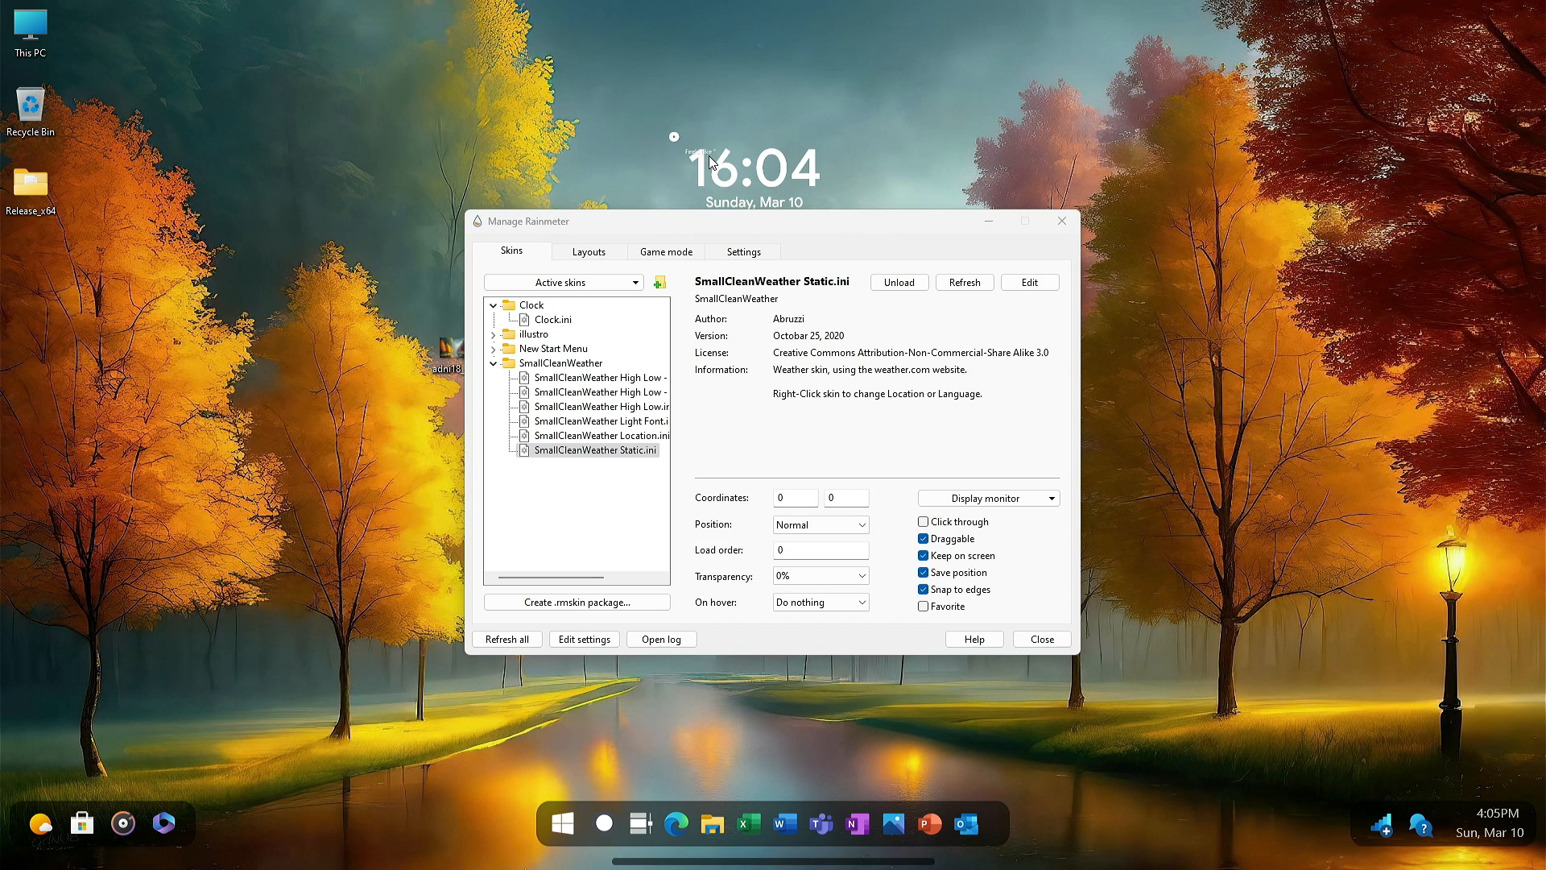
{"action": "left_click_drag", "start_coordinate": [708, 156], "coordinate": [731, 132]}
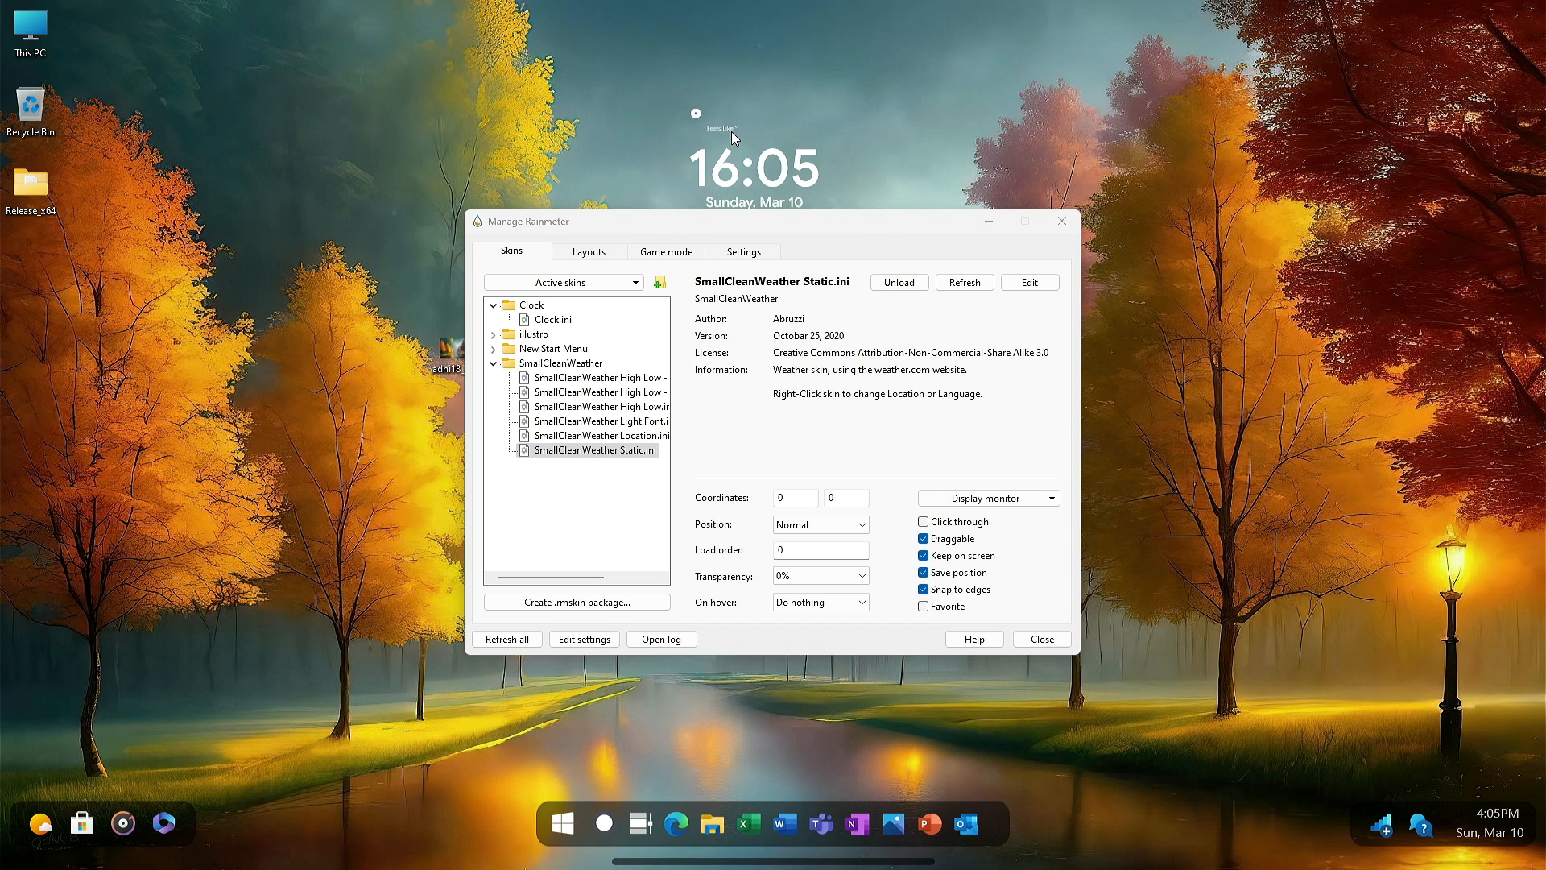
Minimise the Rainmeter manager, move the weather skin just below the clock and nudge the clock slightly right to align them
{"action": "left_click", "coordinate": [988, 220]}
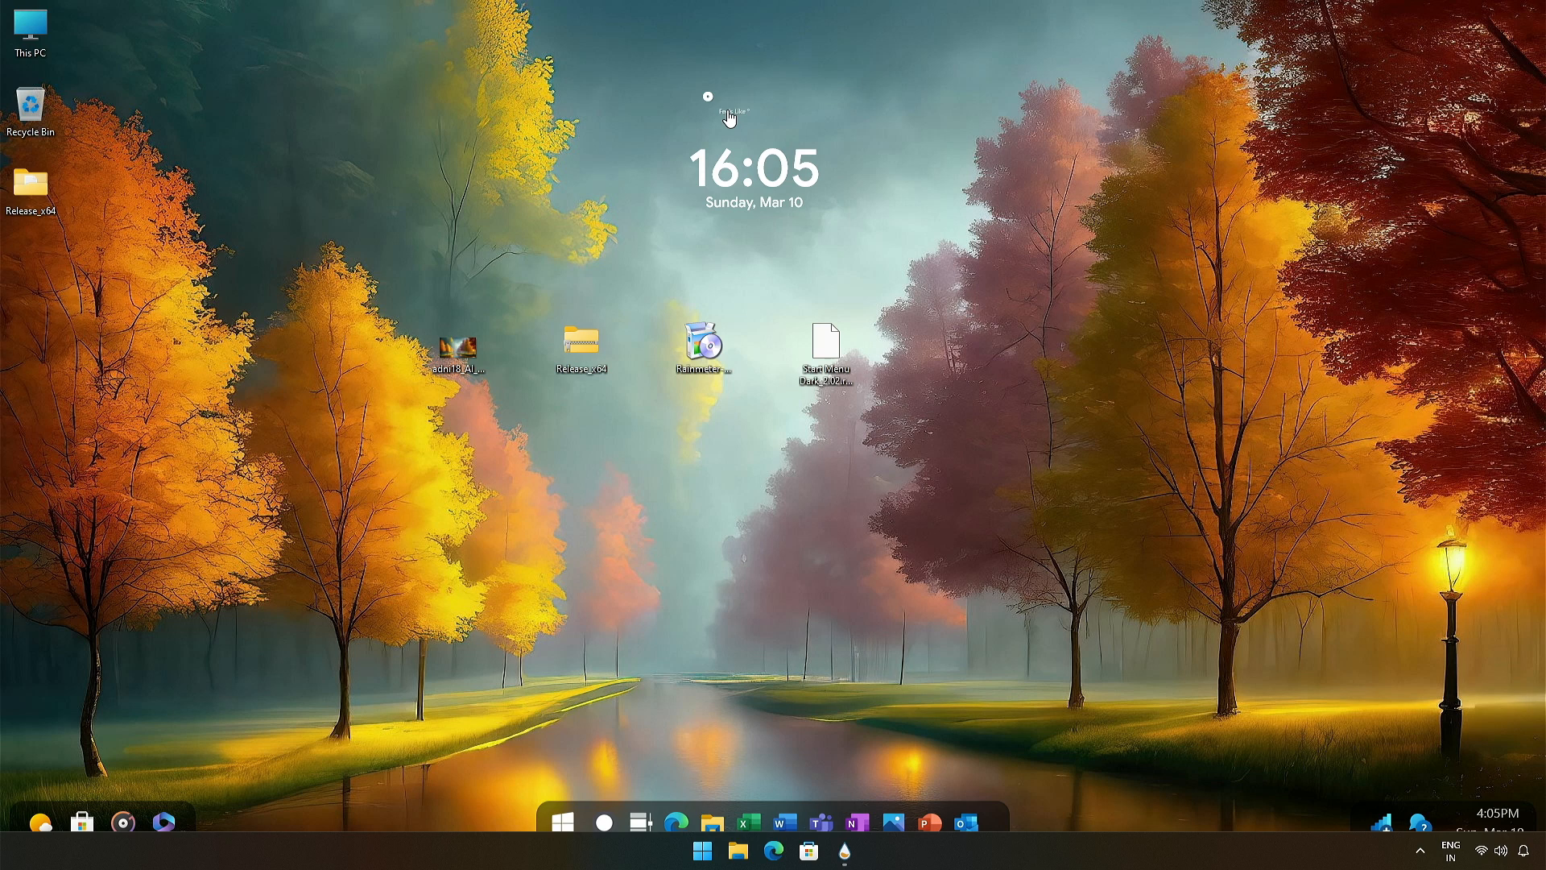
{"action": "left_click_drag", "start_coordinate": [742, 191], "coordinate": [754, 264]}
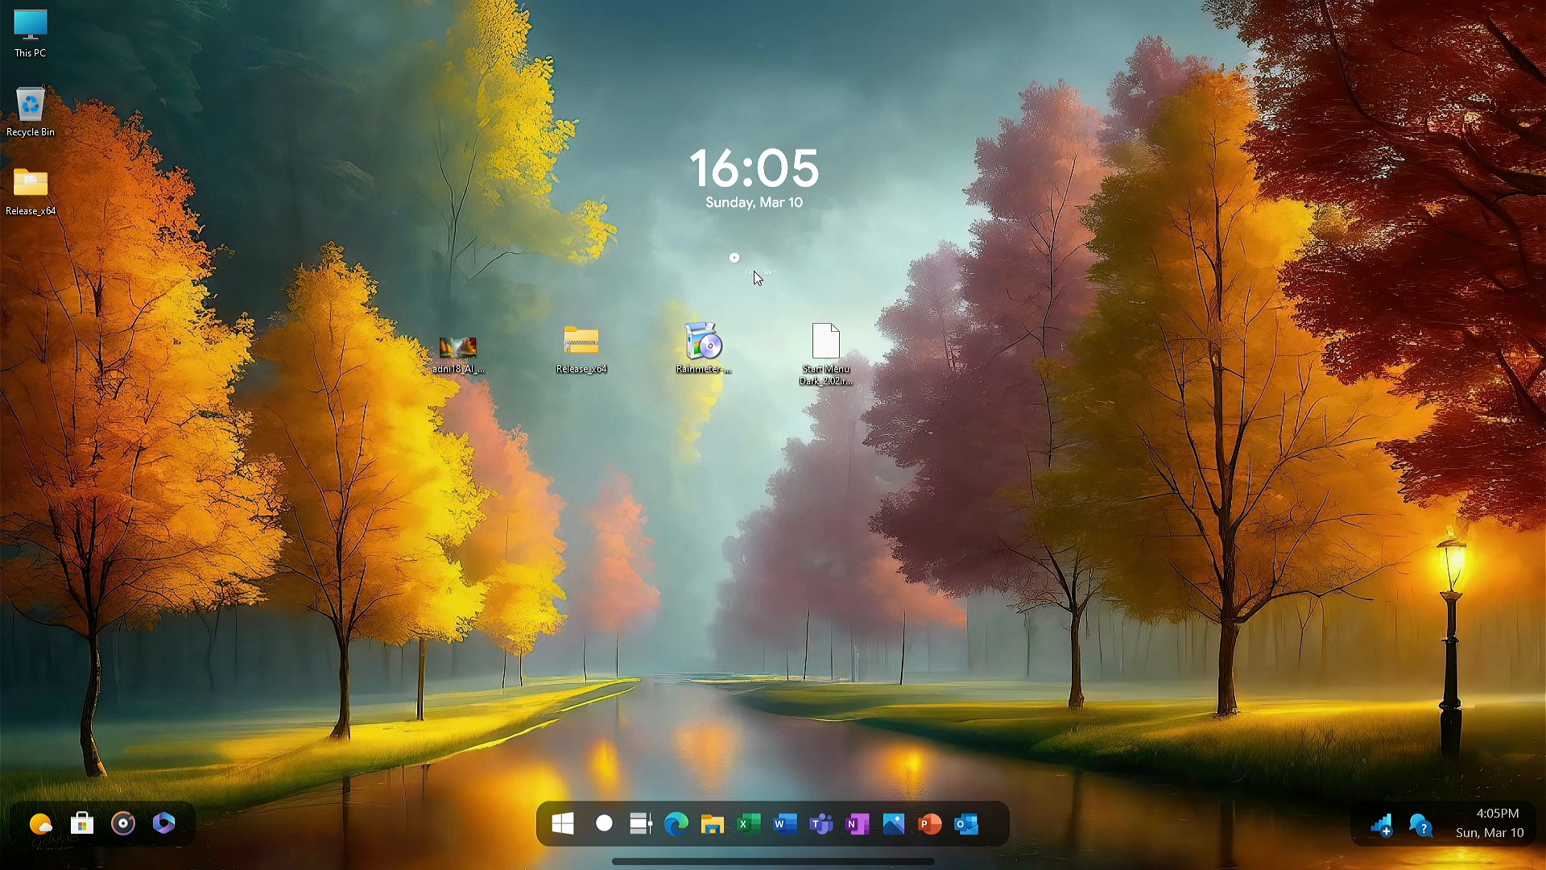
{"action": "left_click_drag", "start_coordinate": [761, 175], "coordinate": [767, 175]}
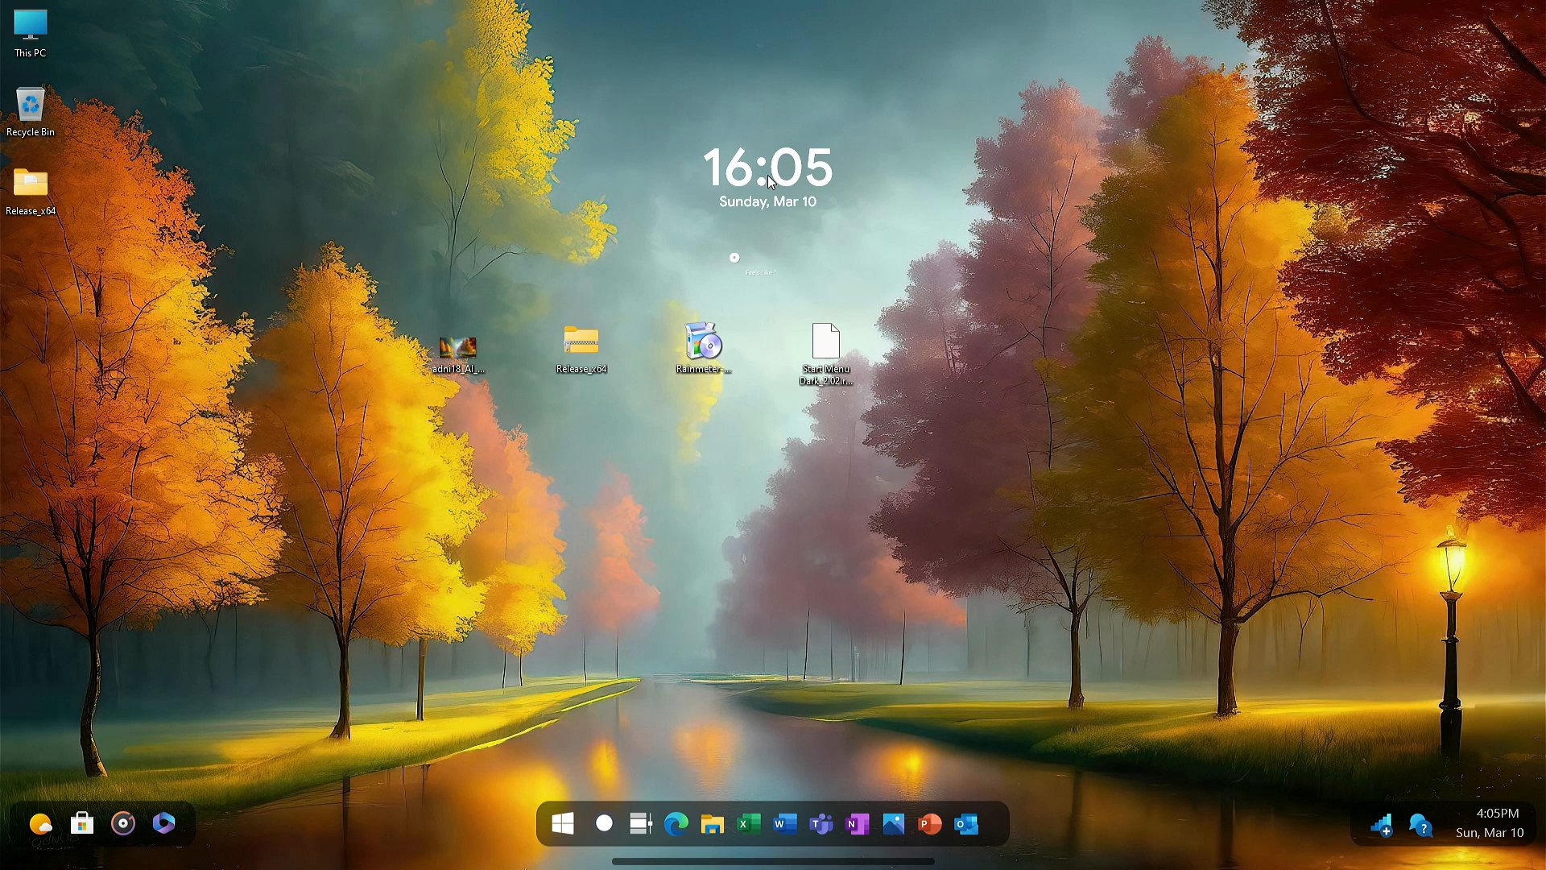
Open the SmallCleanWeather skin's weather variables for editing, making Notepad the permanent default app for .inc files
{"action": "right_click", "coordinate": [755, 266]}
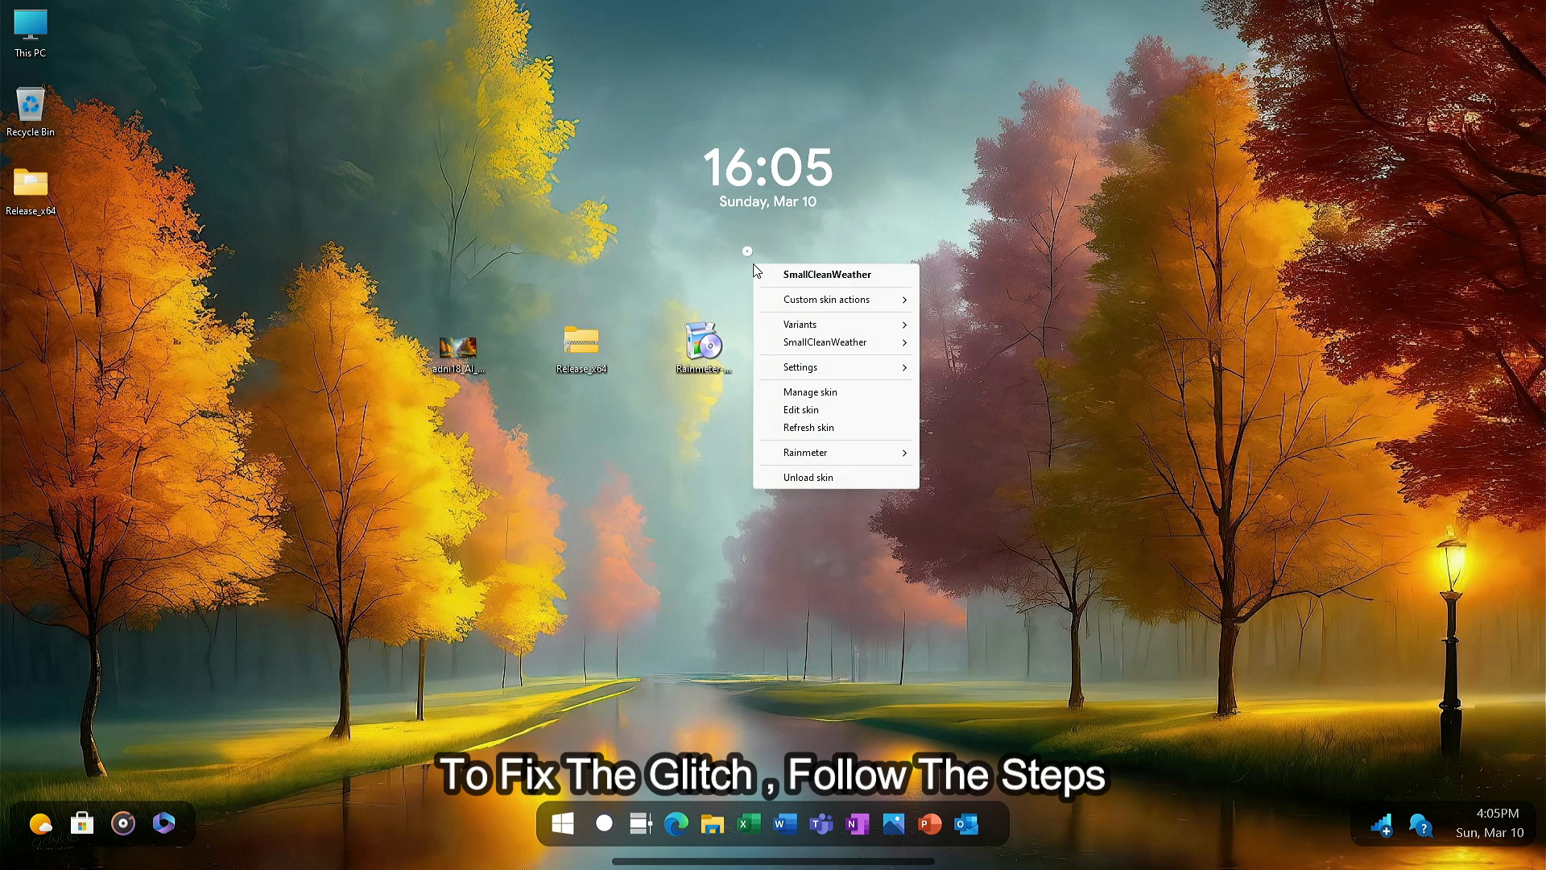
{"action": "mouse_move", "coordinate": [775, 310]}
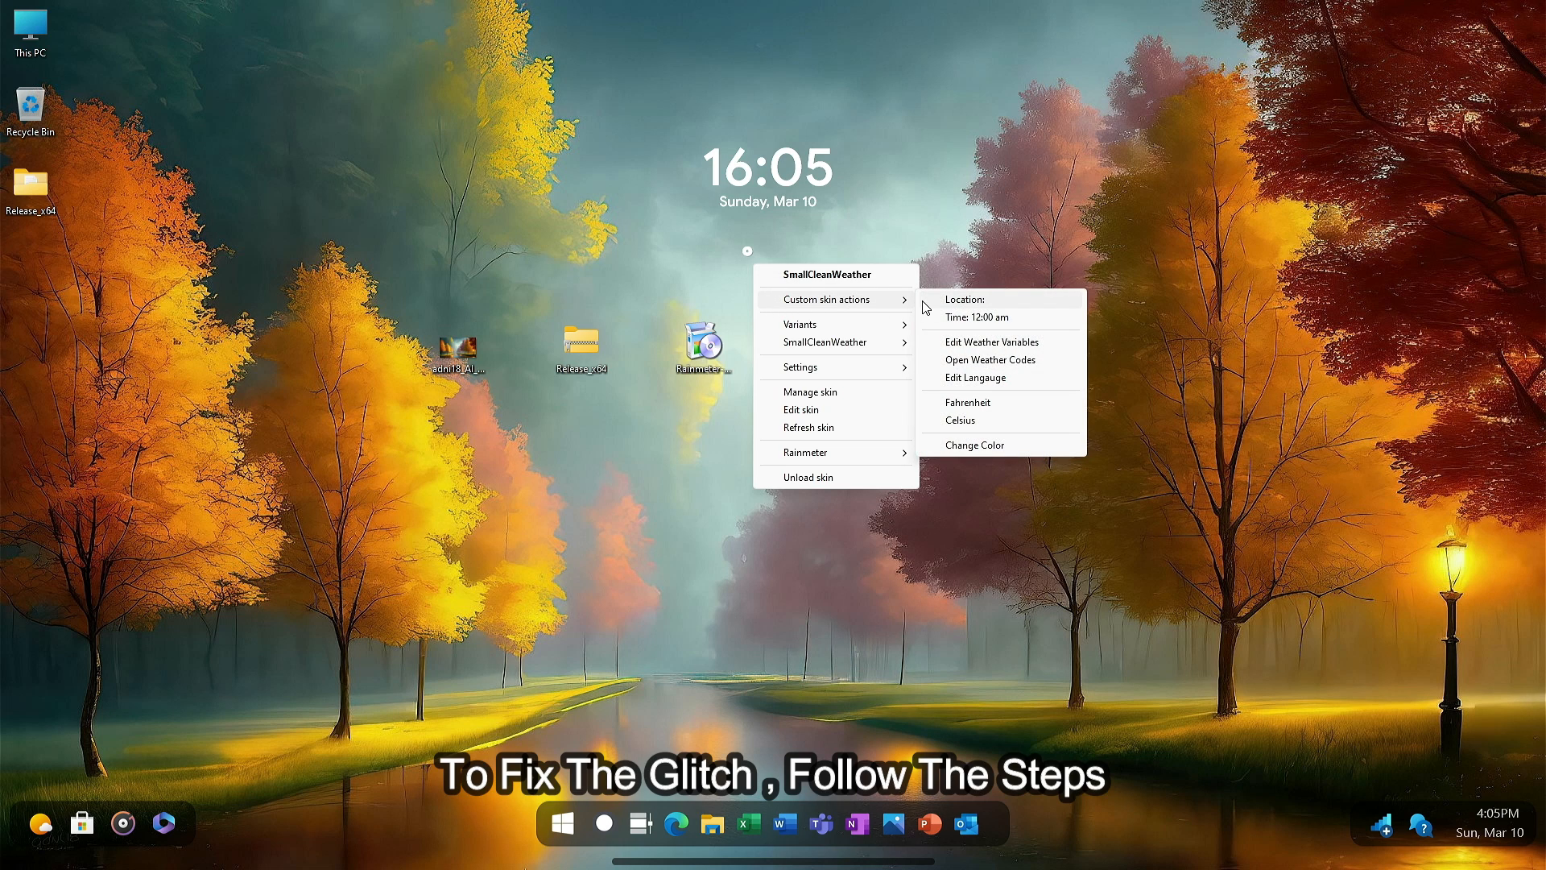
{"action": "left_click", "coordinate": [947, 342]}
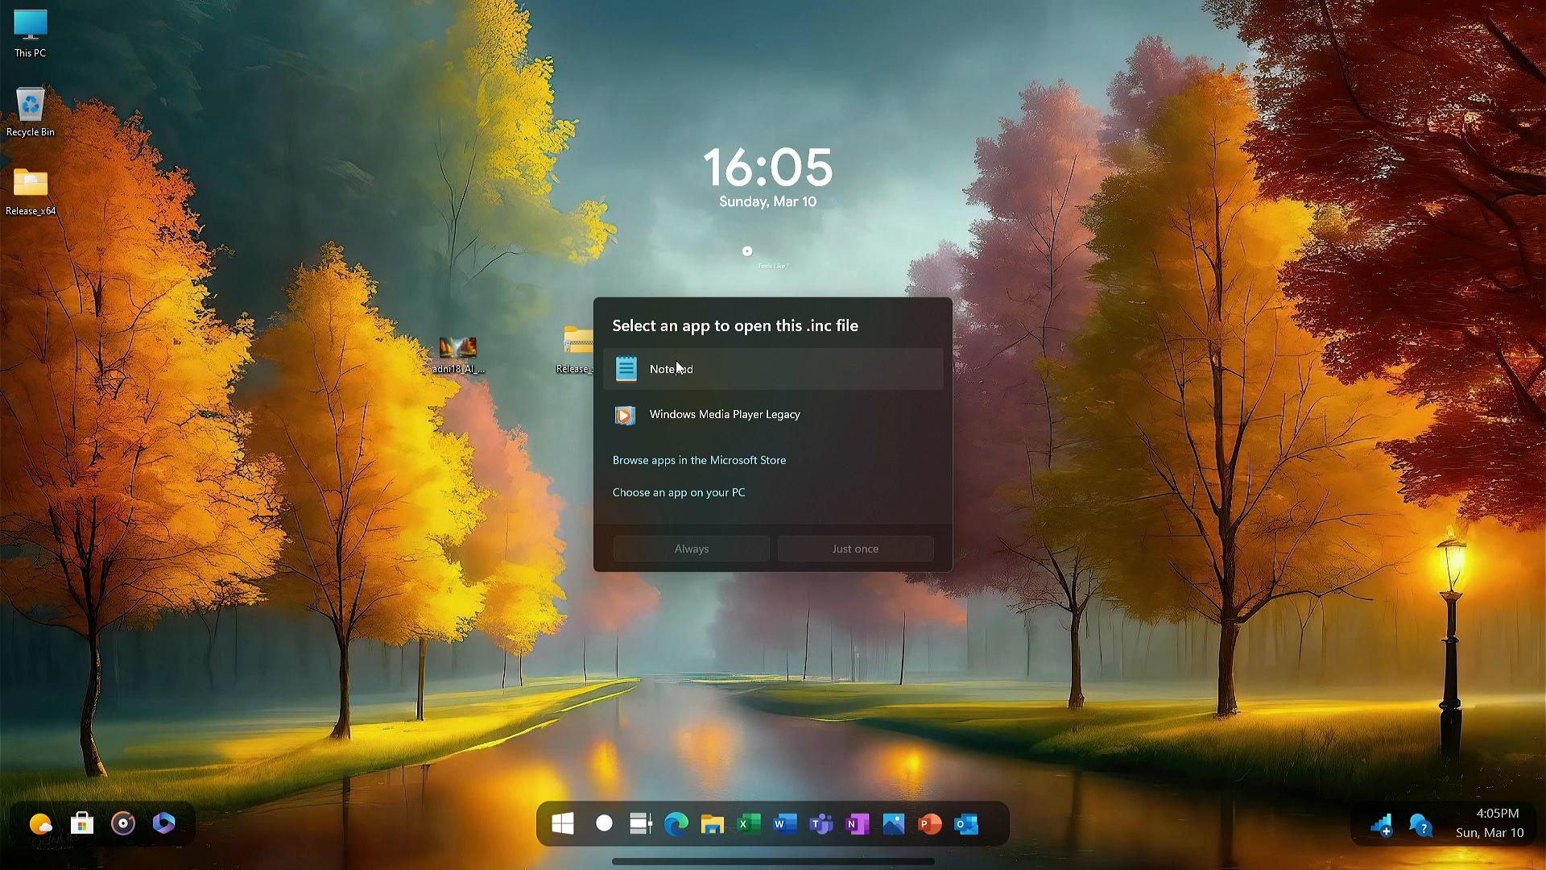
{"action": "left_click", "coordinate": [662, 367]}
{"action": "left_click", "coordinate": [689, 549]}
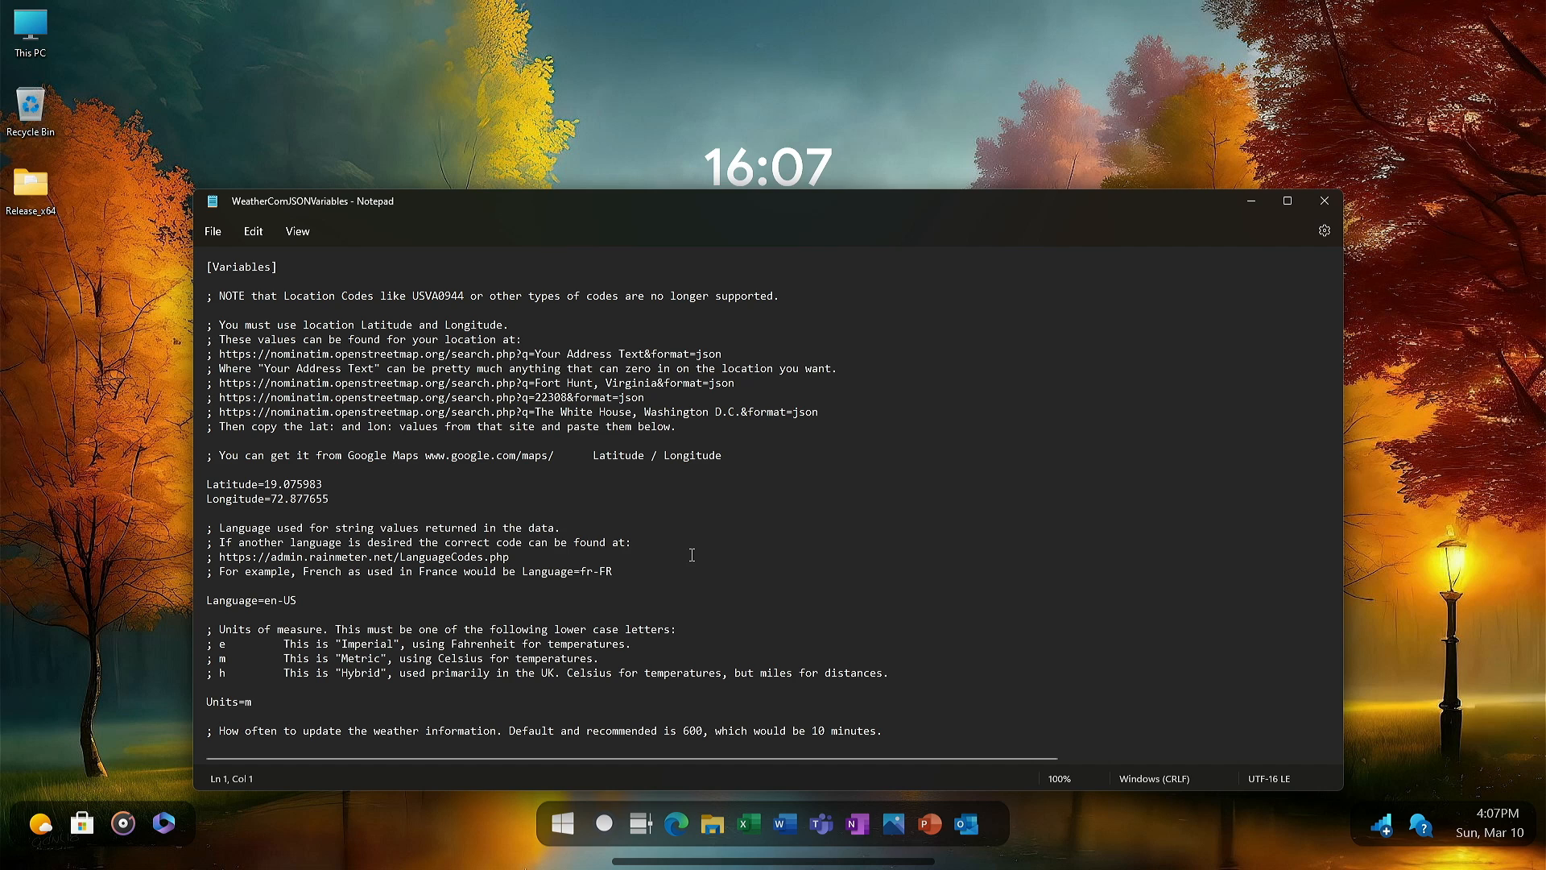
Replace the existing APIKey value in the weather variables file with the copied API key
{"action": "scroll", "coordinate": [691, 555], "scroll_direction": "down", "scroll_amount": 5}
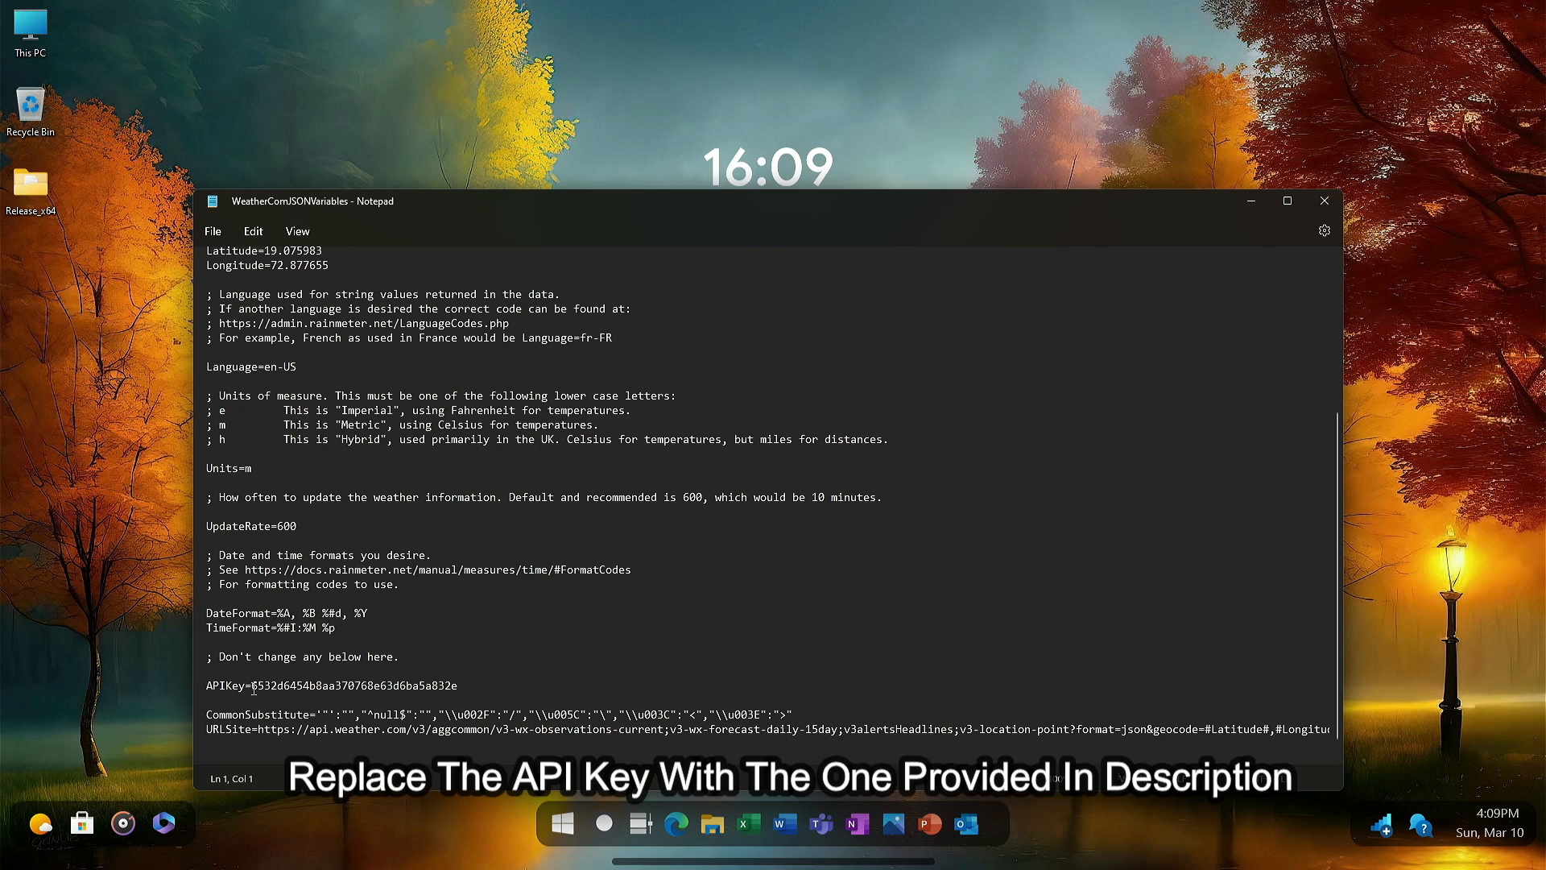
{"action": "left_click_drag", "start_coordinate": [254, 690], "coordinate": [430, 695]}
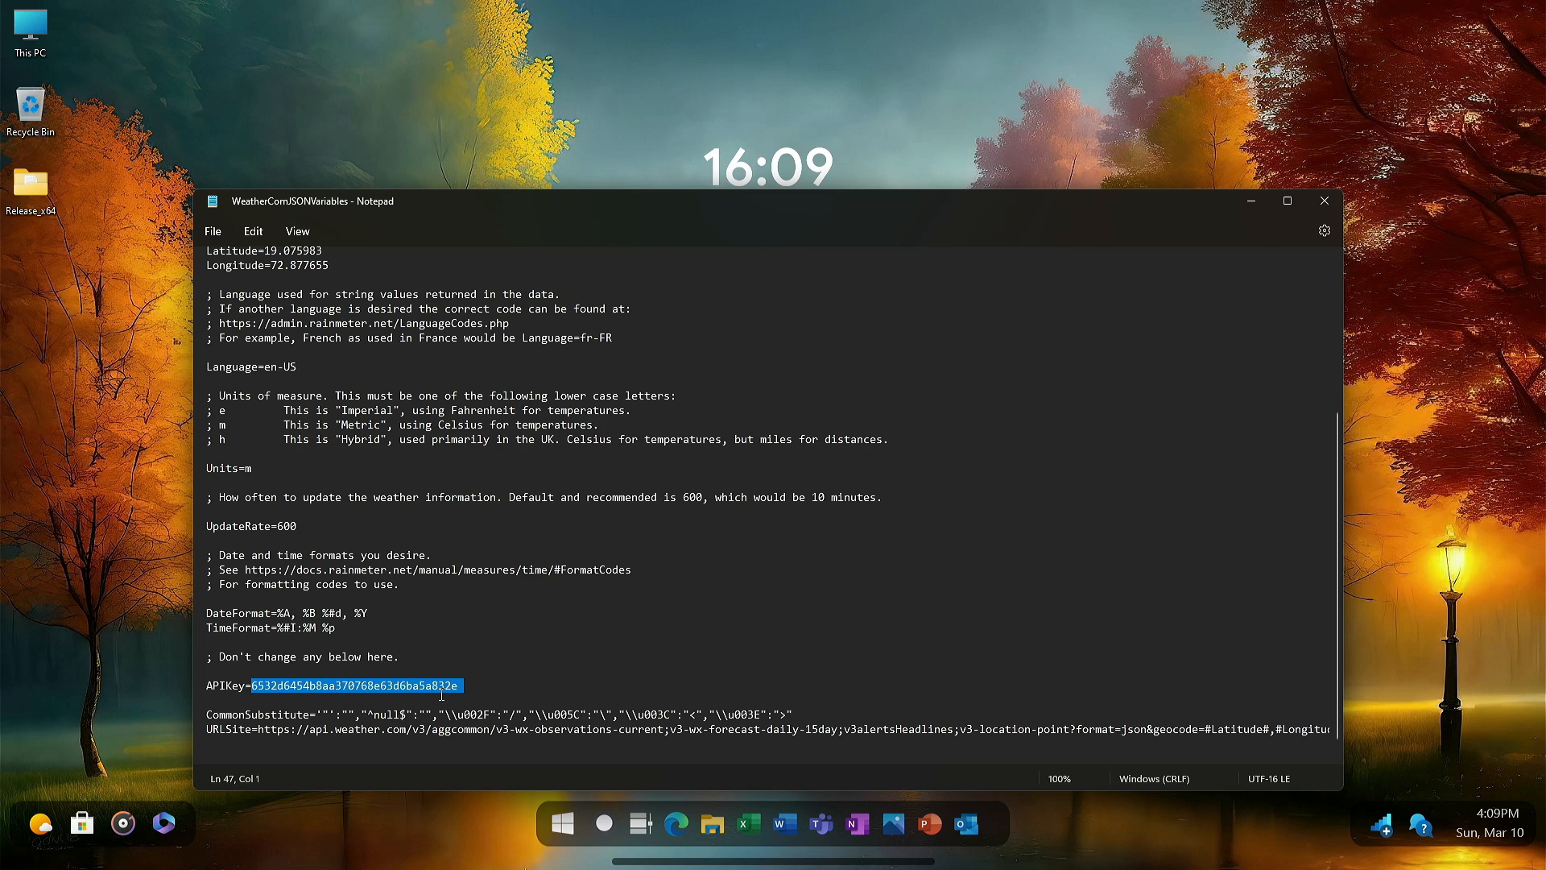
{"action": "key", "text": "BackSpace"}
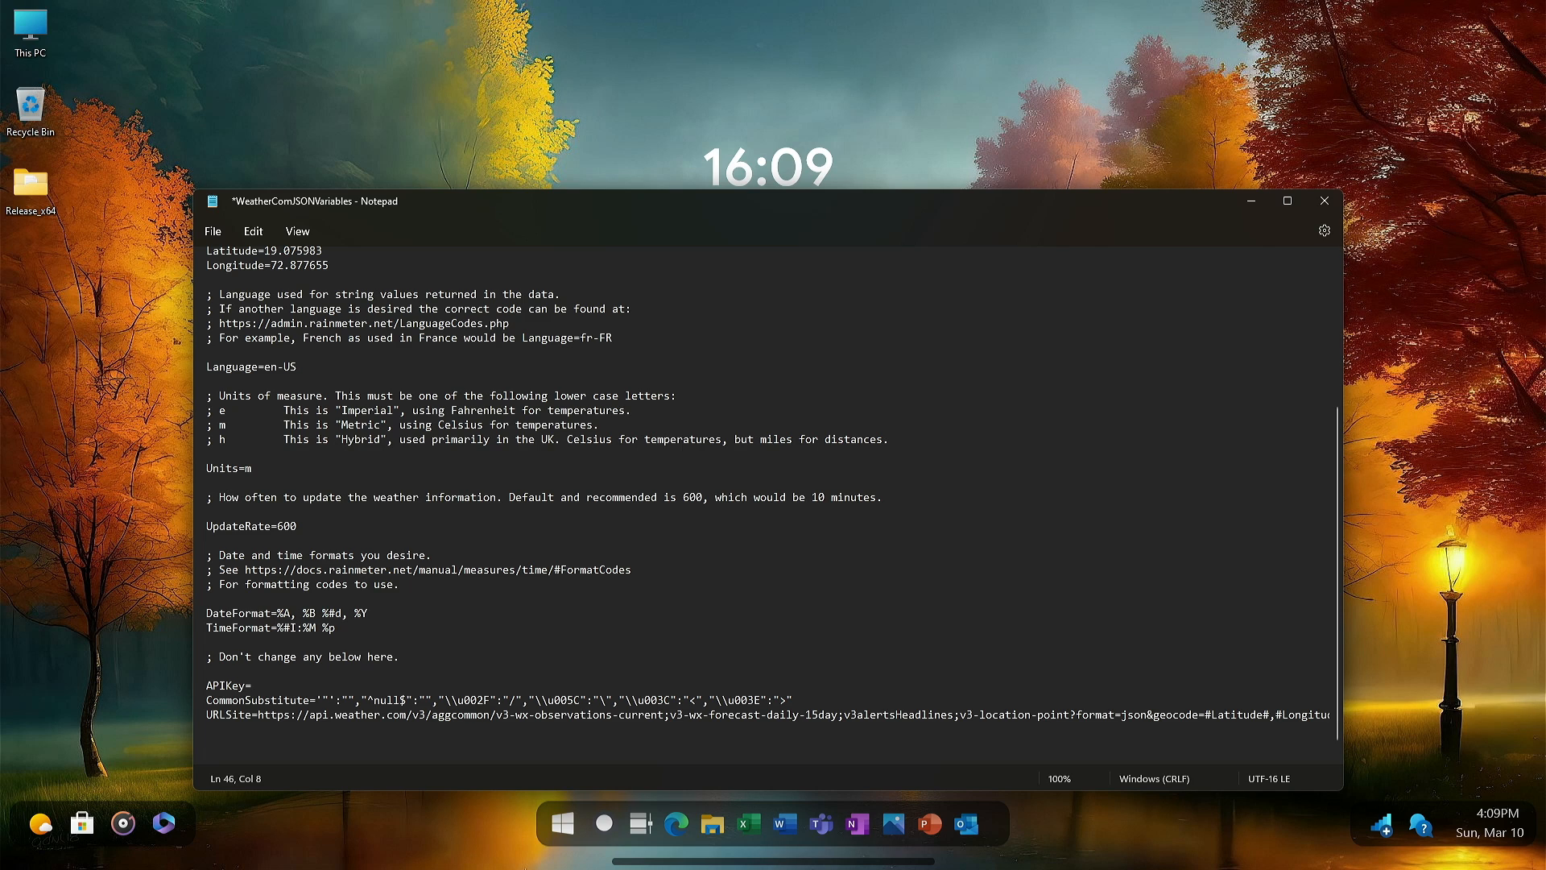
{"action": "key", "text": "ctrl+v"}
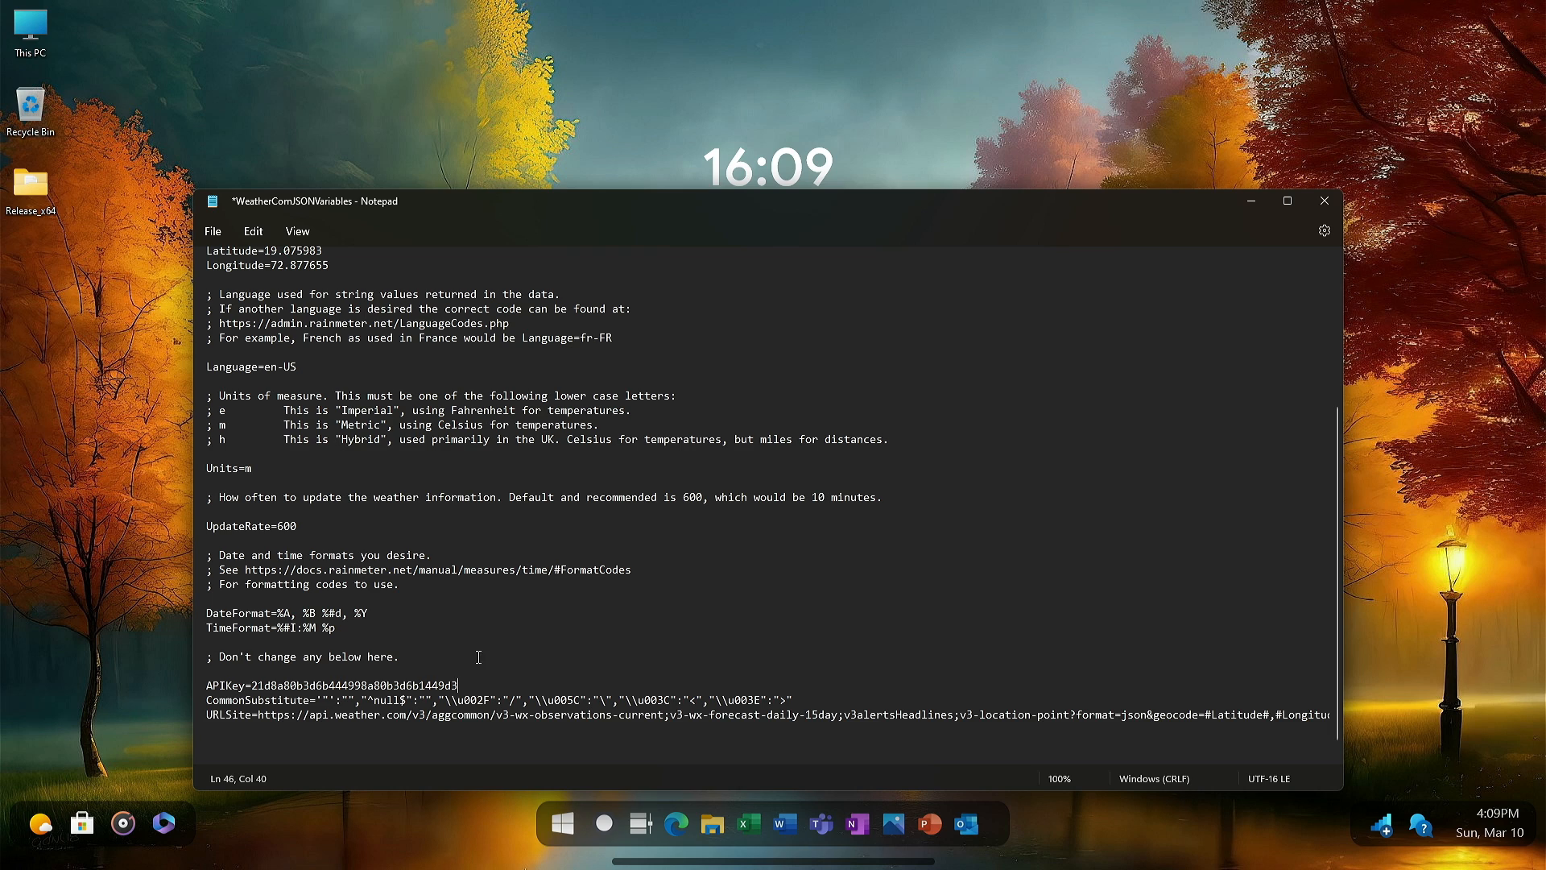
Locate the Latitude and Longitude lines in the file, switch to Edge and find the coordinates of United States Of America on LatLong.net
{"action": "scroll", "coordinate": [500, 577], "scroll_direction": "up", "scroll_amount": 4}
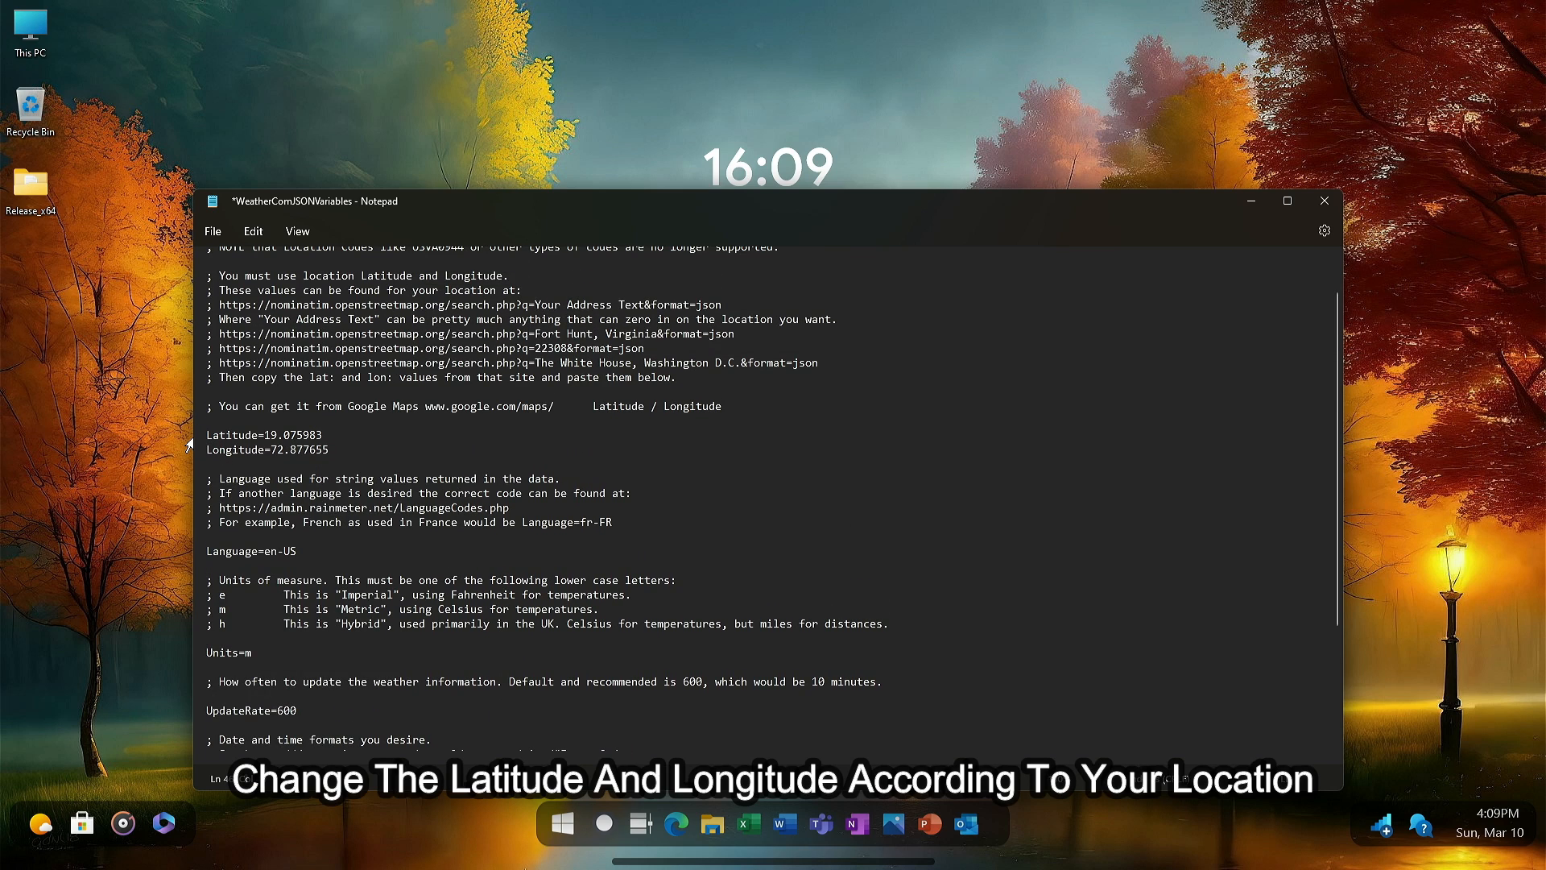
{"action": "triple_click", "coordinate": [187, 443]}
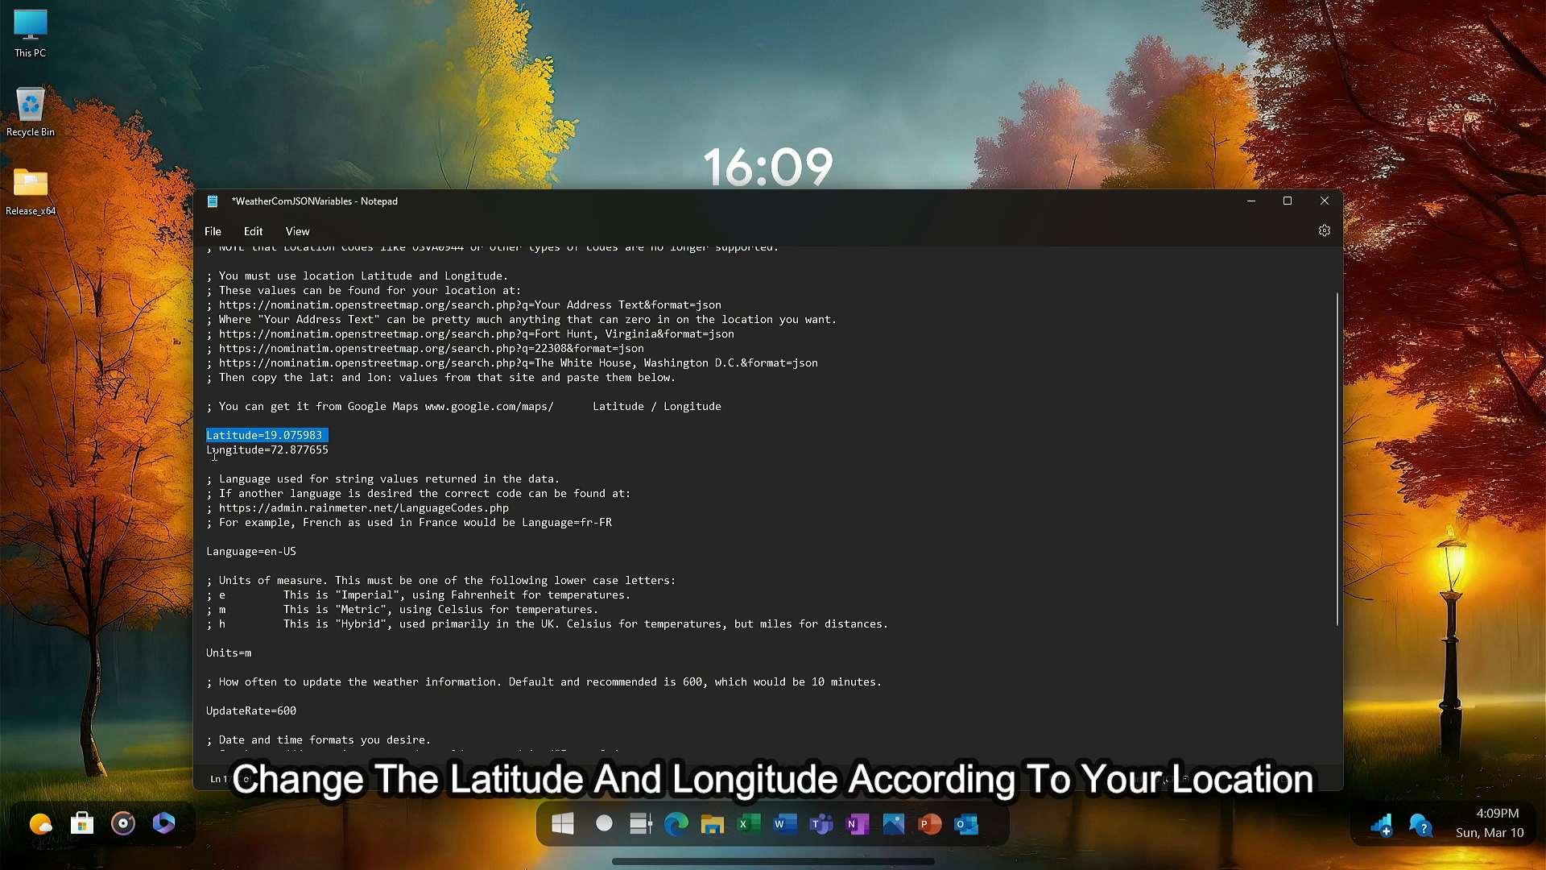
{"action": "triple_click", "coordinate": [192, 453]}
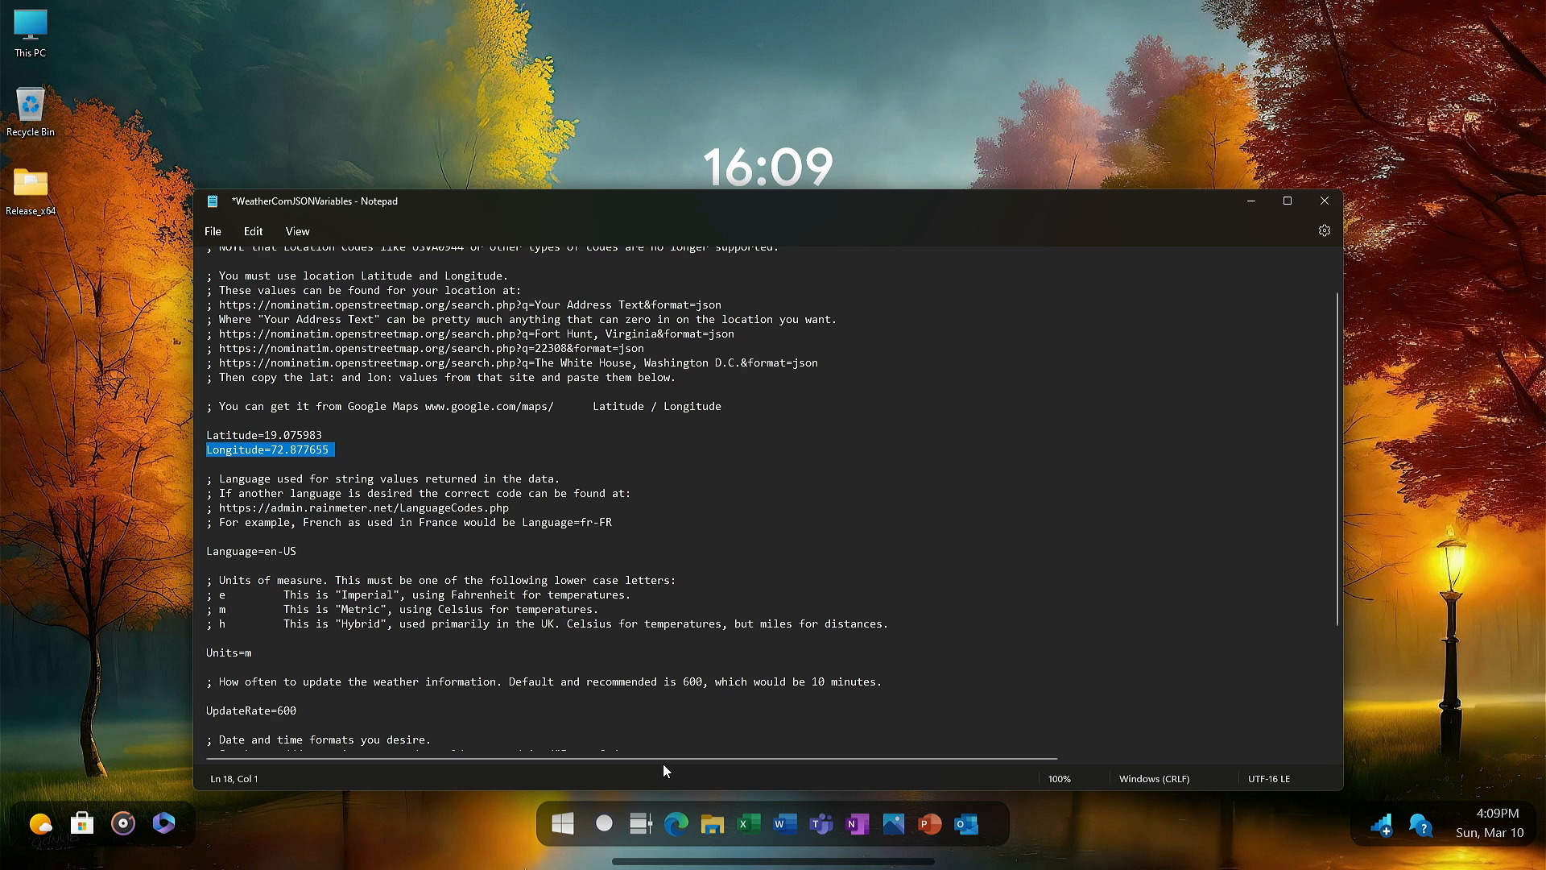
{"action": "mouse_move", "coordinate": [683, 866]}
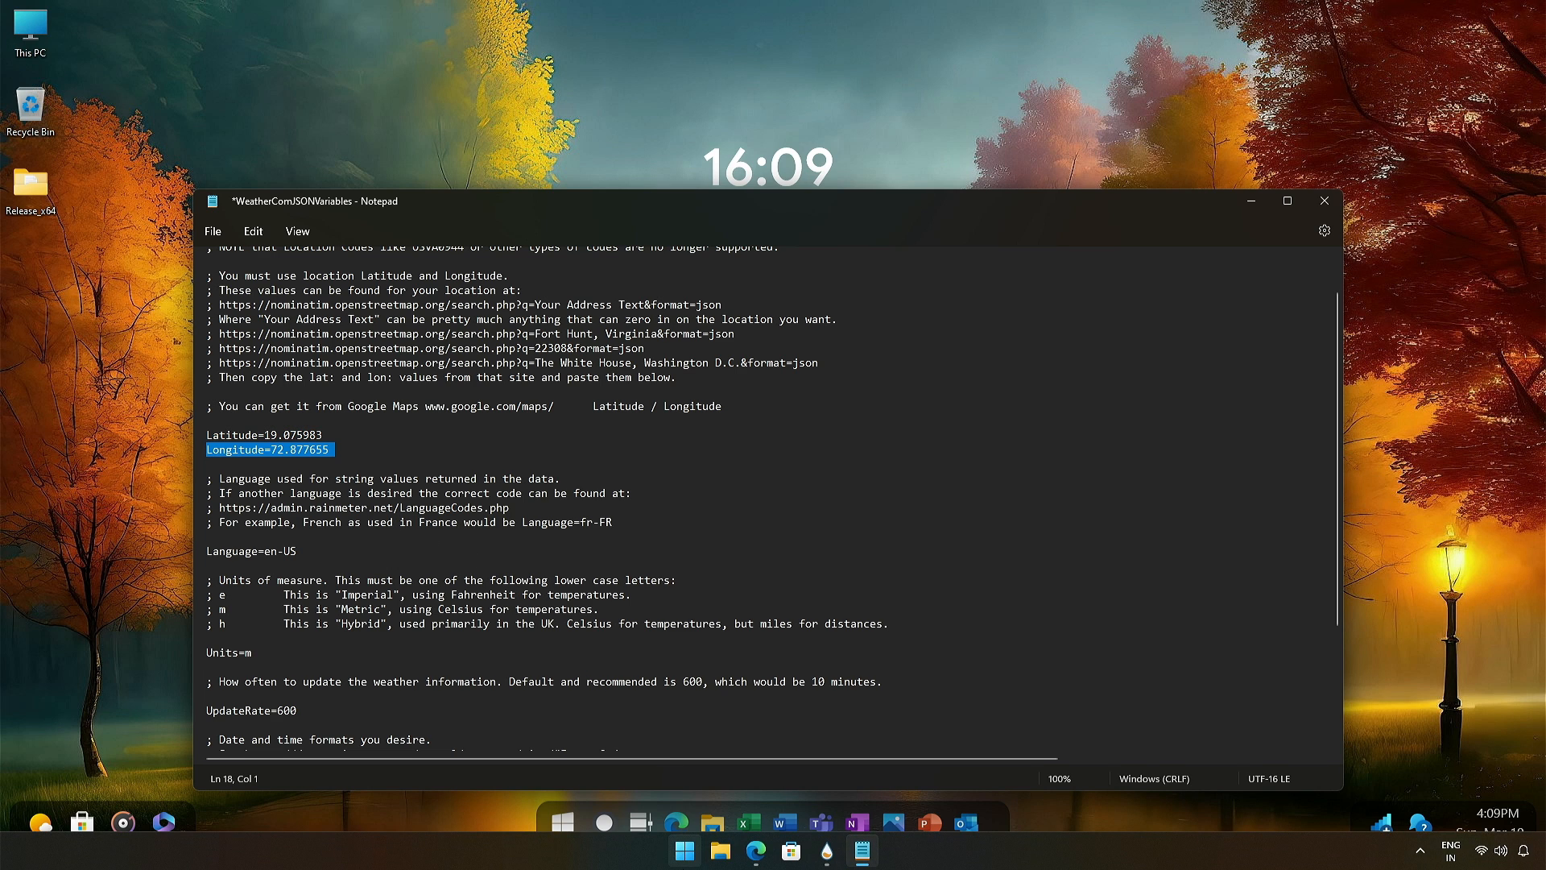
{"action": "left_click", "coordinate": [754, 852]}
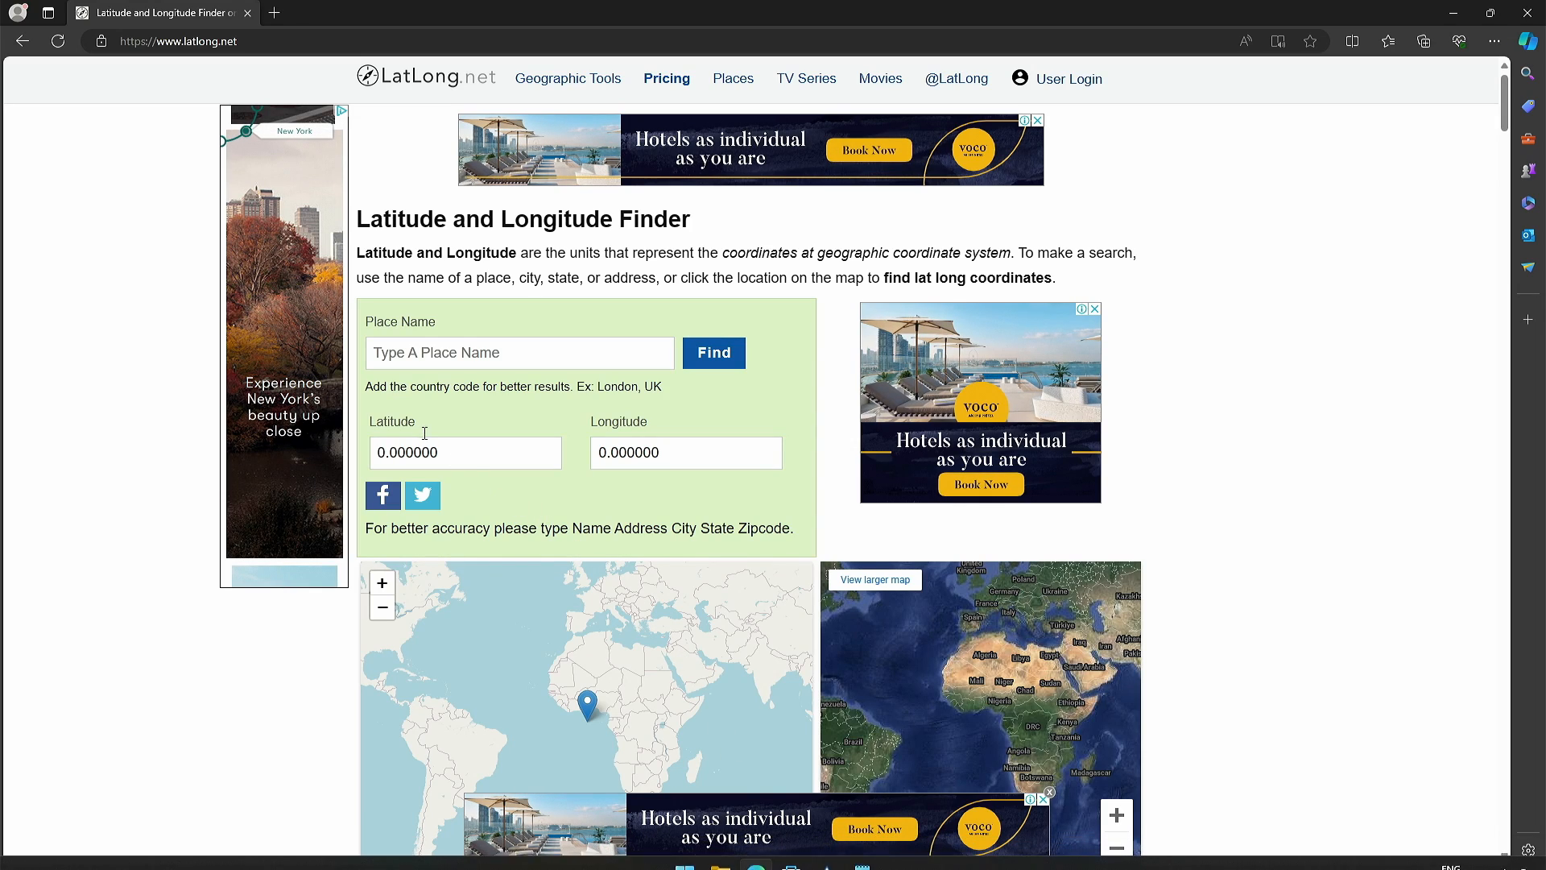
{"action": "left_click", "coordinate": [401, 355]}
{"action": "type", "text": "U"}
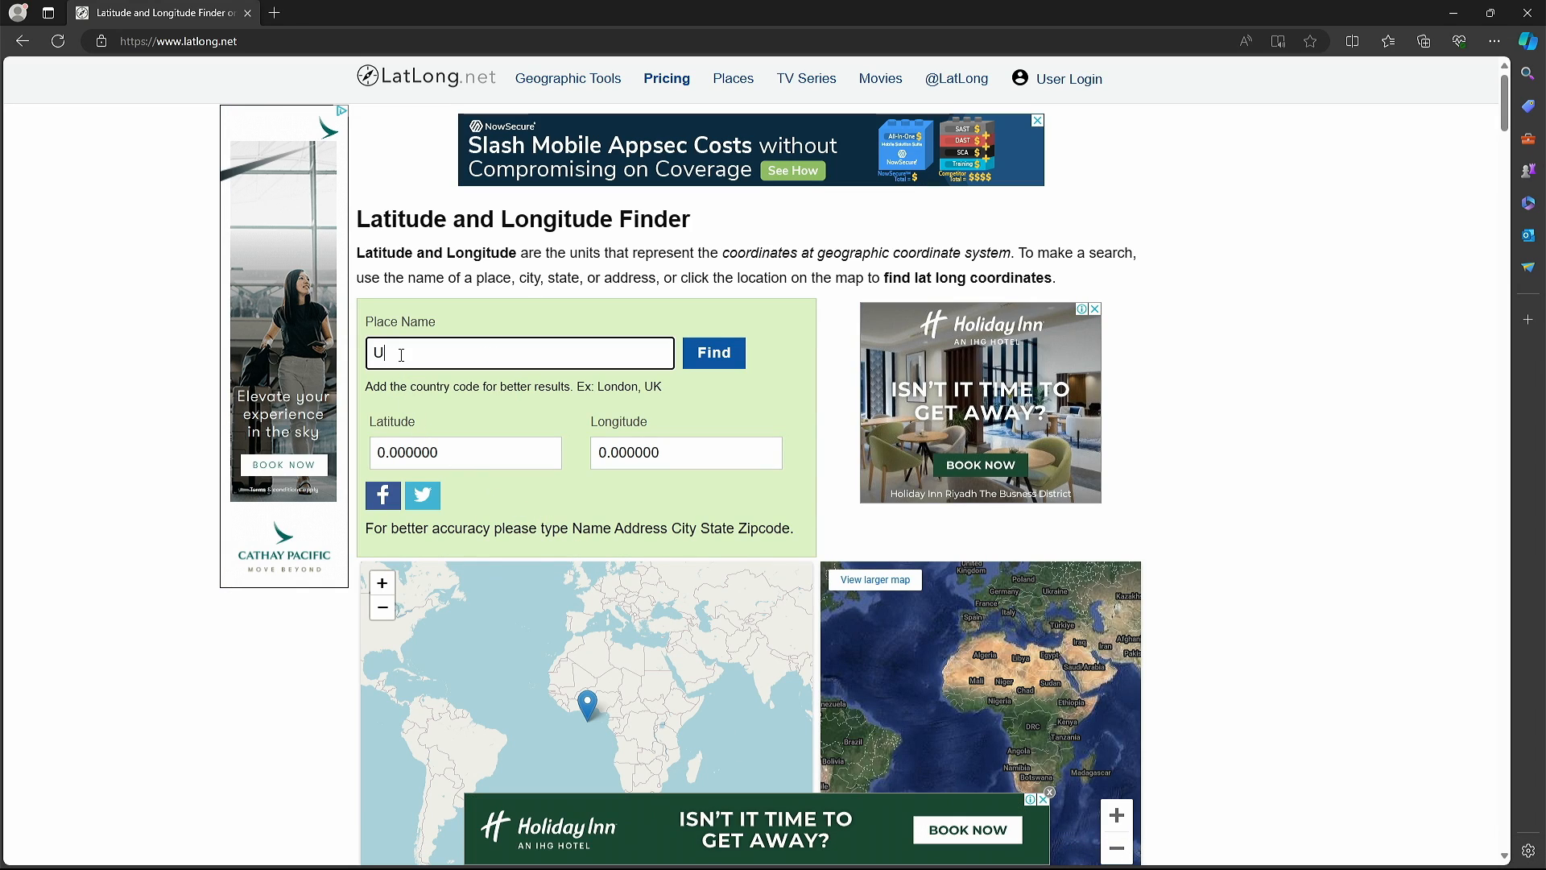
{"action": "type", "text": "nited States Of"}
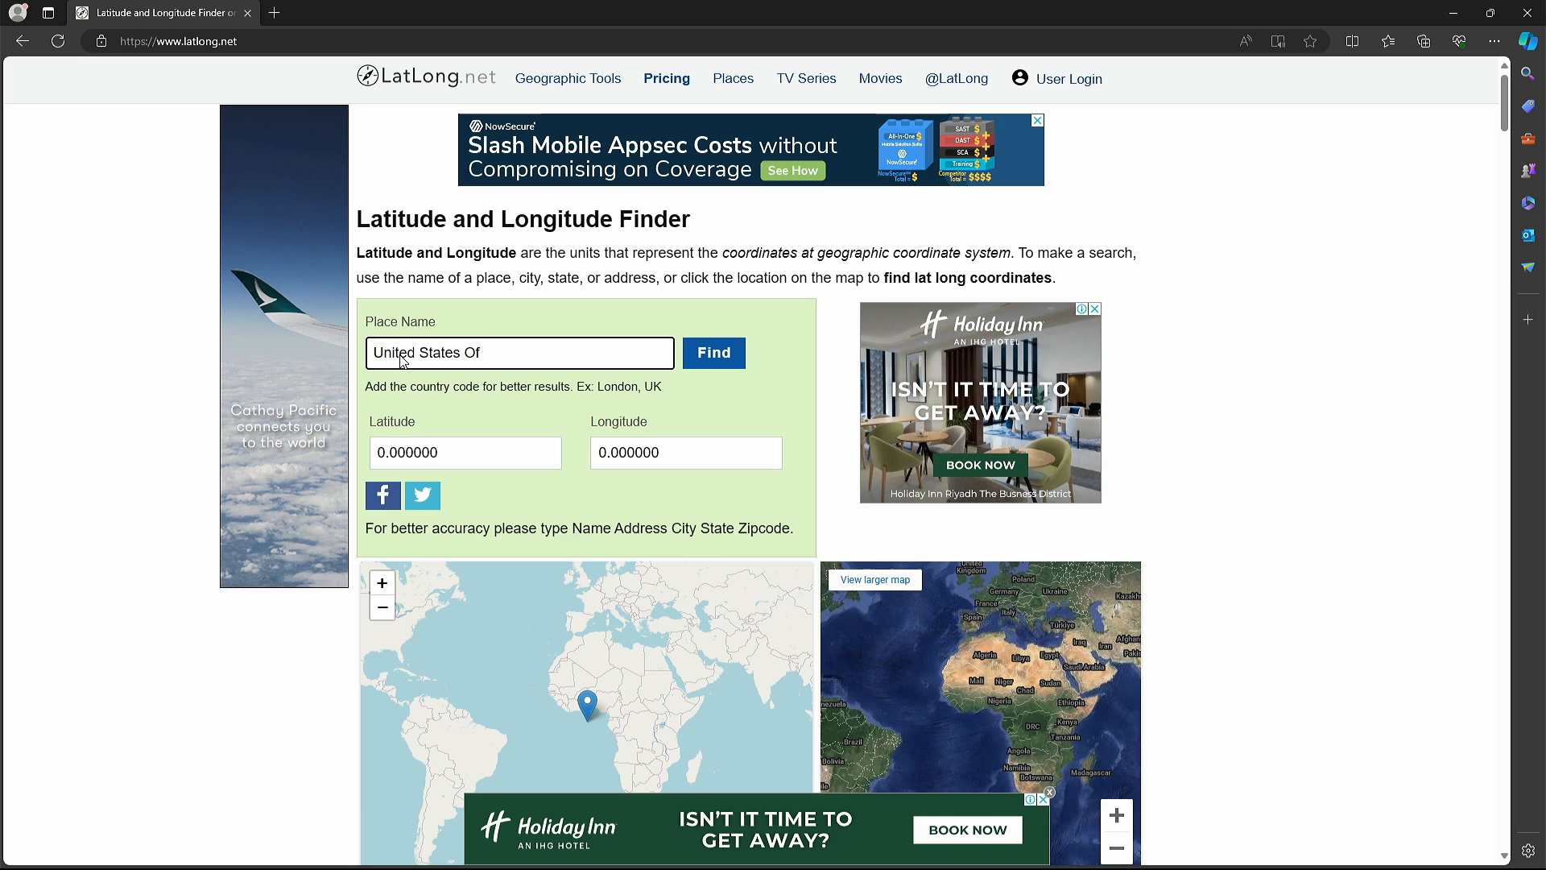
{"action": "type", "text": " Ameri"}
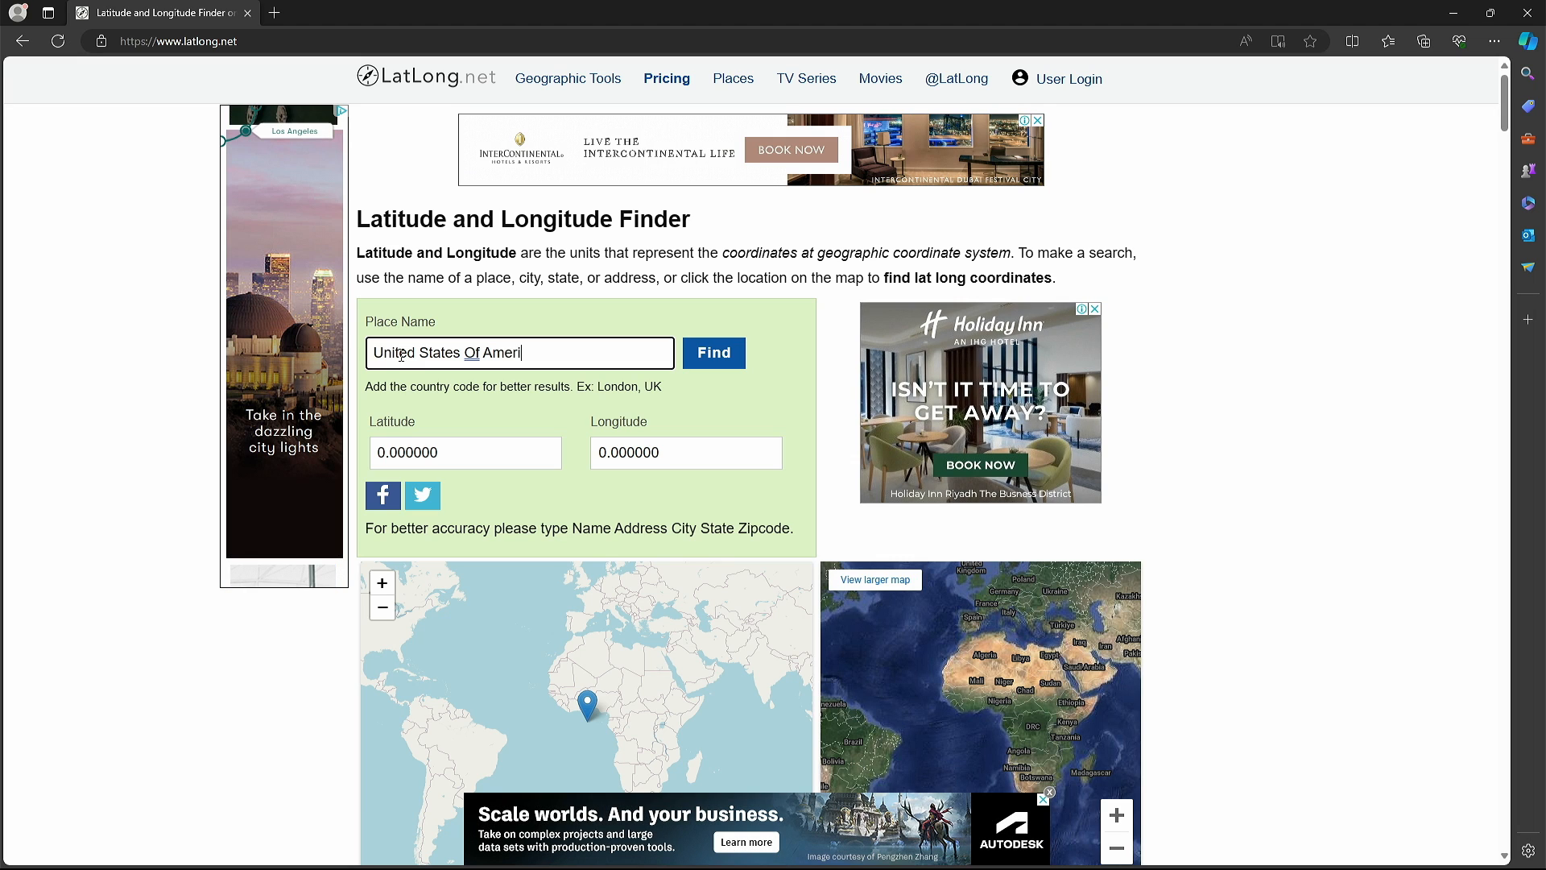
{"action": "type", "text": "ca"}
{"action": "key", "text": "Return"}
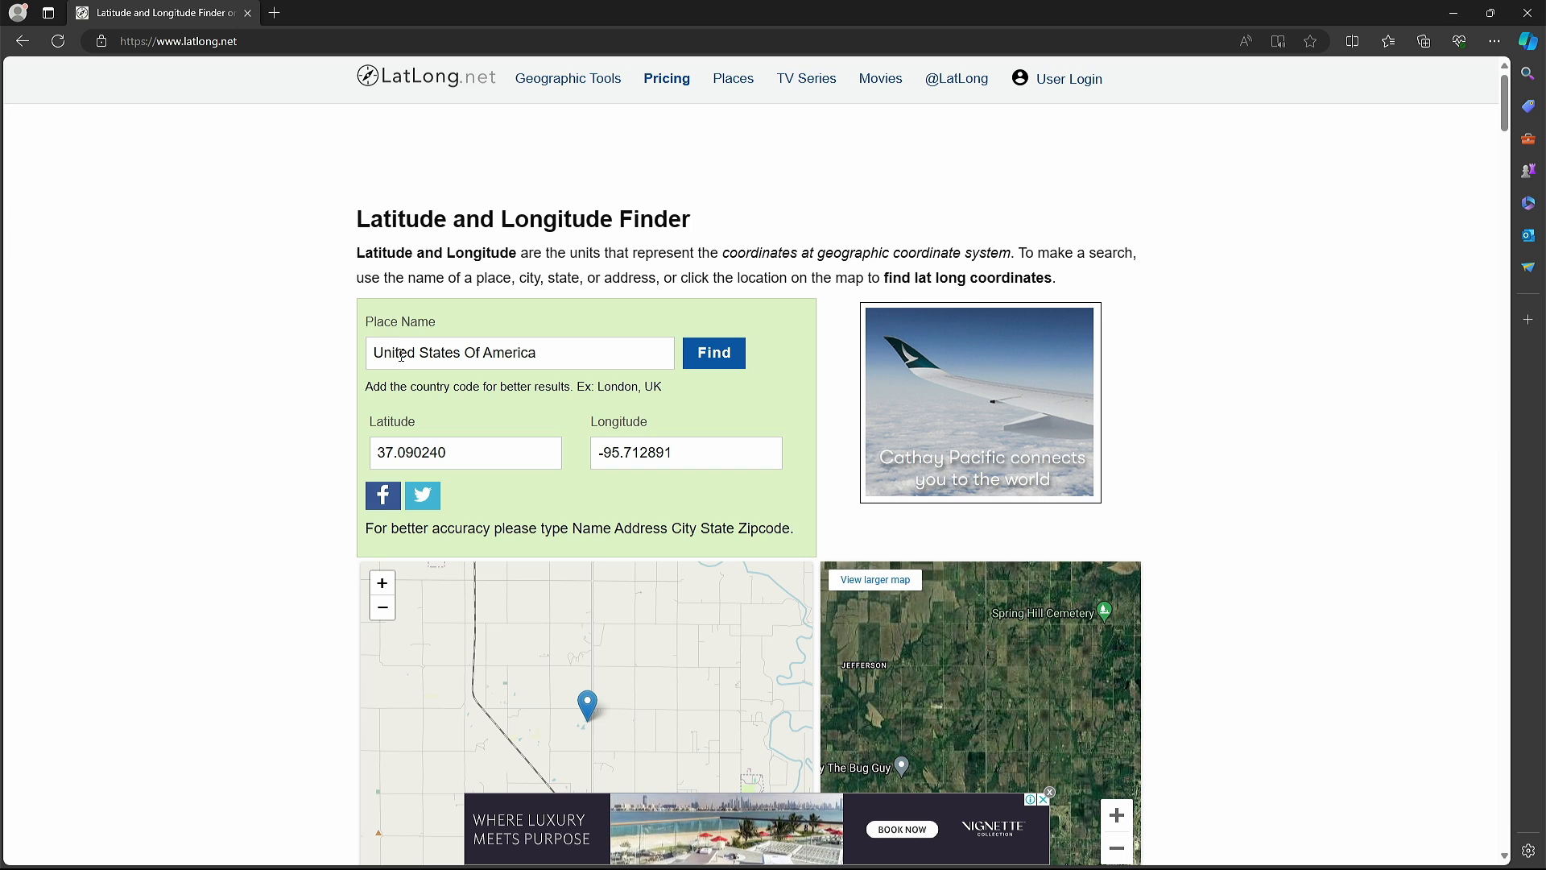
Copy the found latitude from LatLong.net and set Latitude to 37.090240 in the Notepad variables file
{"action": "left_click_drag", "start_coordinate": [383, 462], "coordinate": [463, 452]}
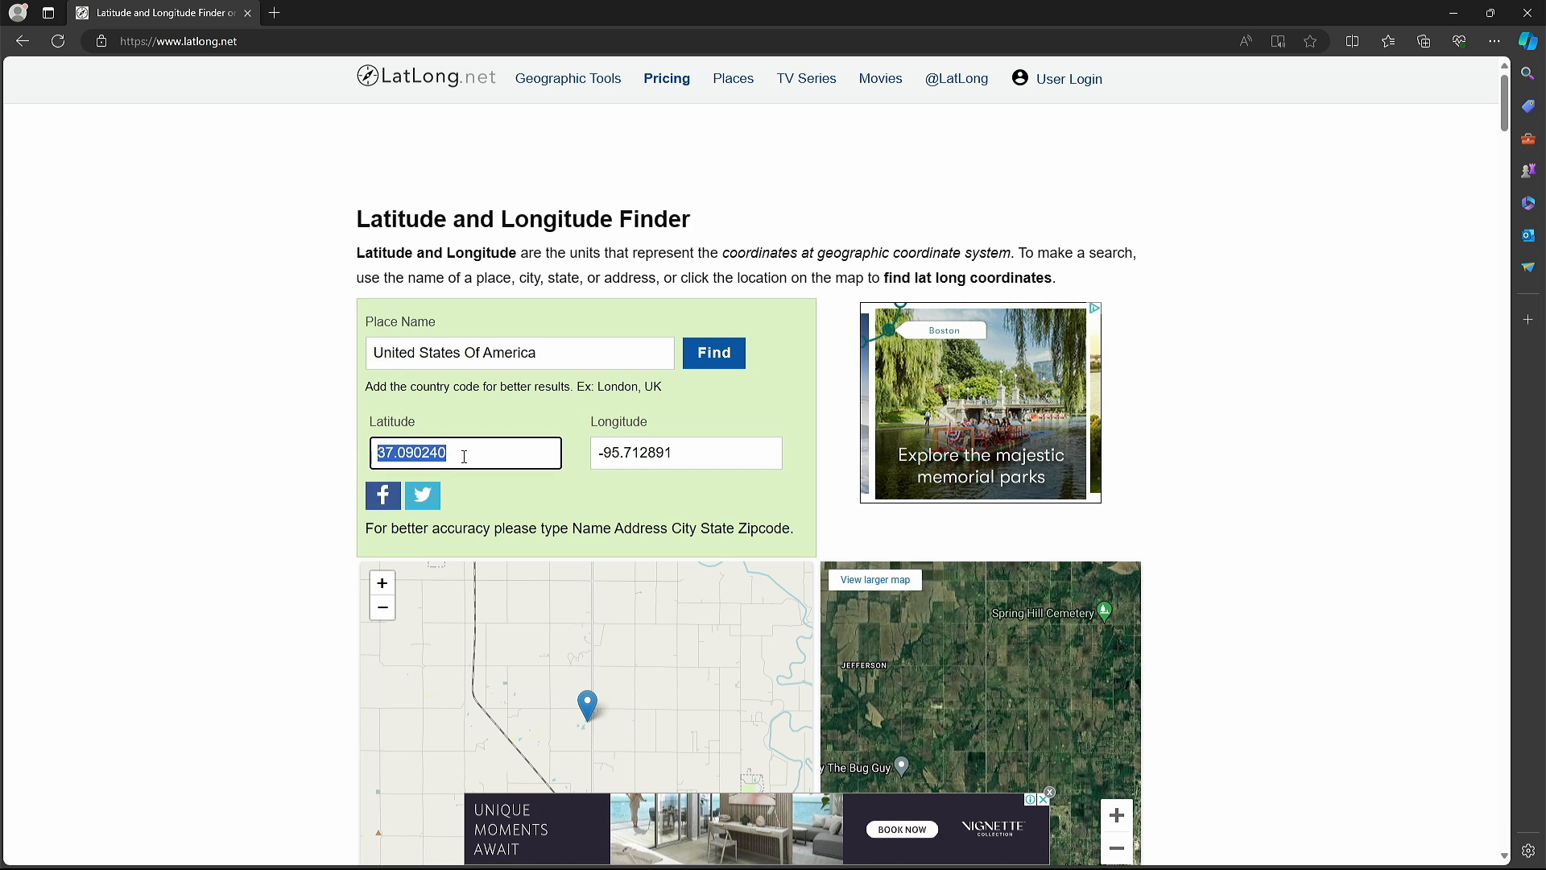
{"action": "right_click", "coordinate": [413, 453]}
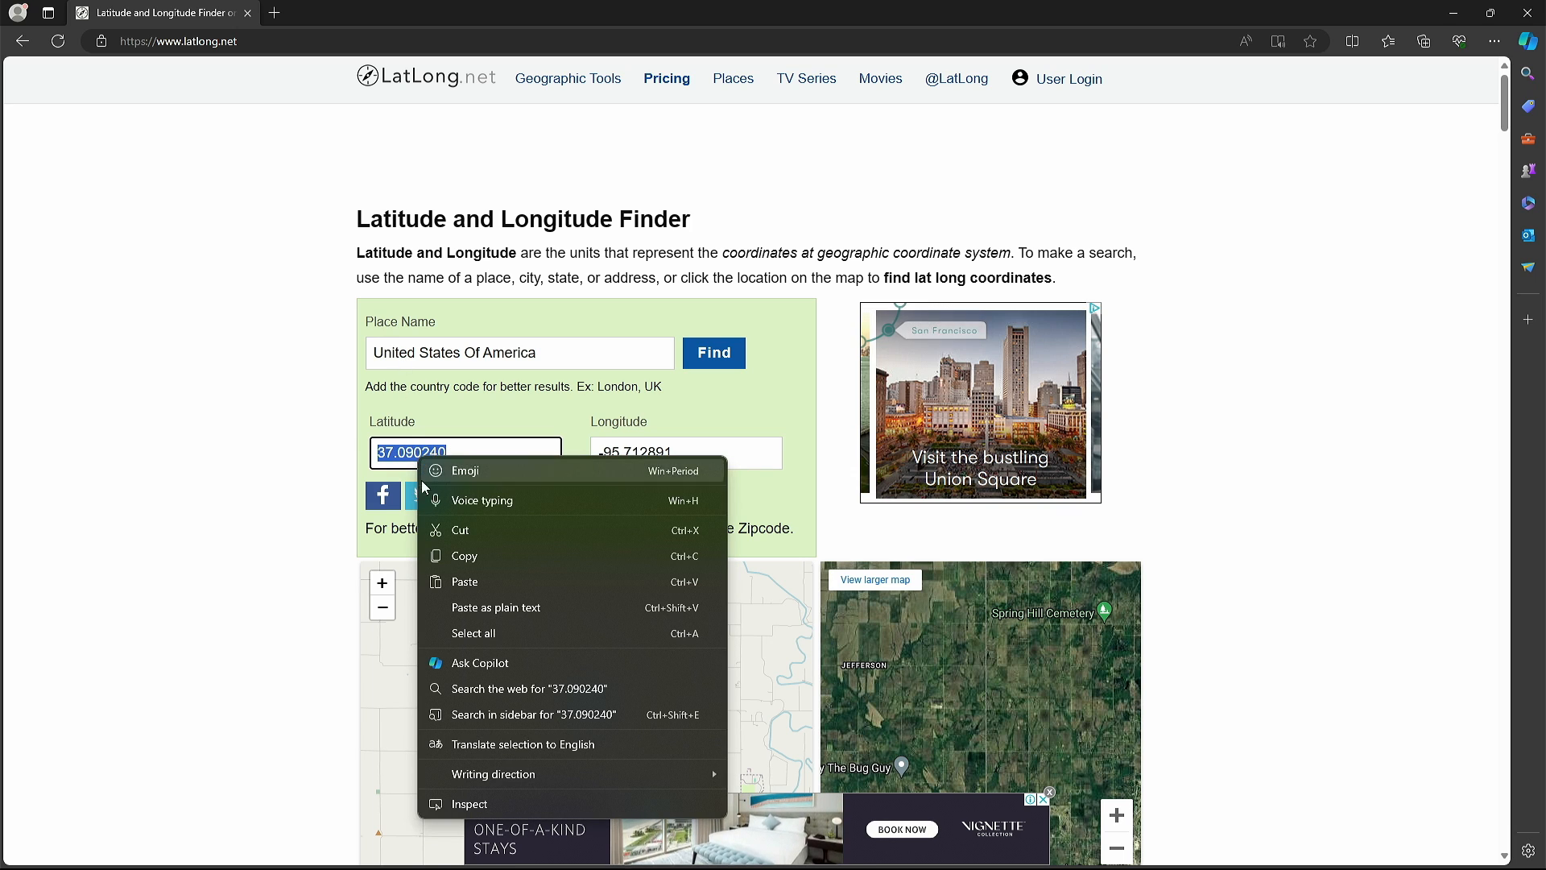
{"action": "left_click", "coordinate": [438, 556]}
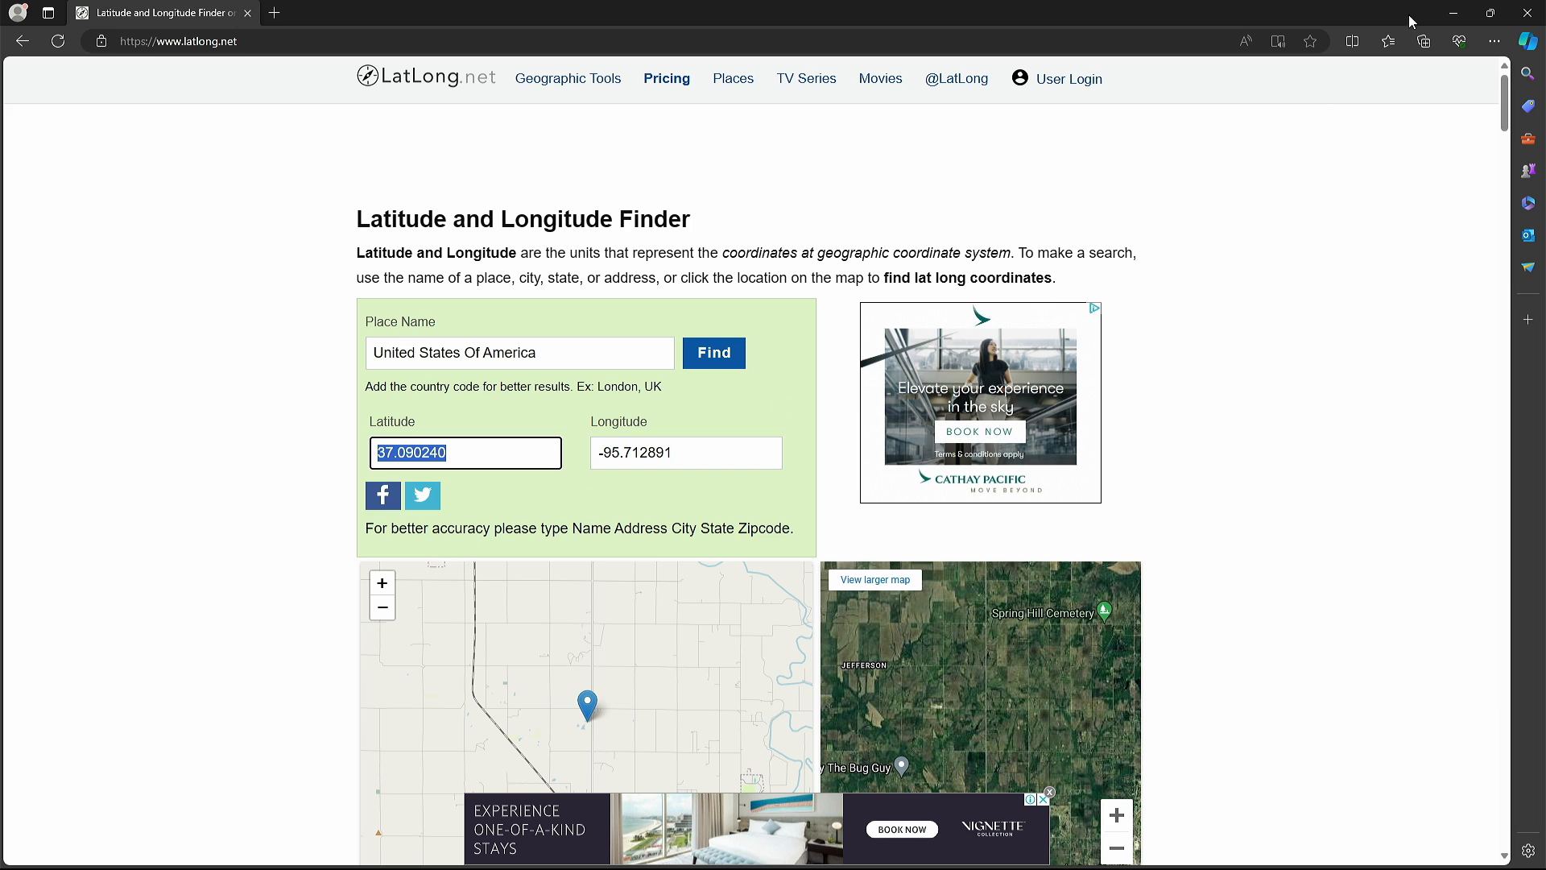
{"action": "left_click", "coordinate": [1453, 13]}
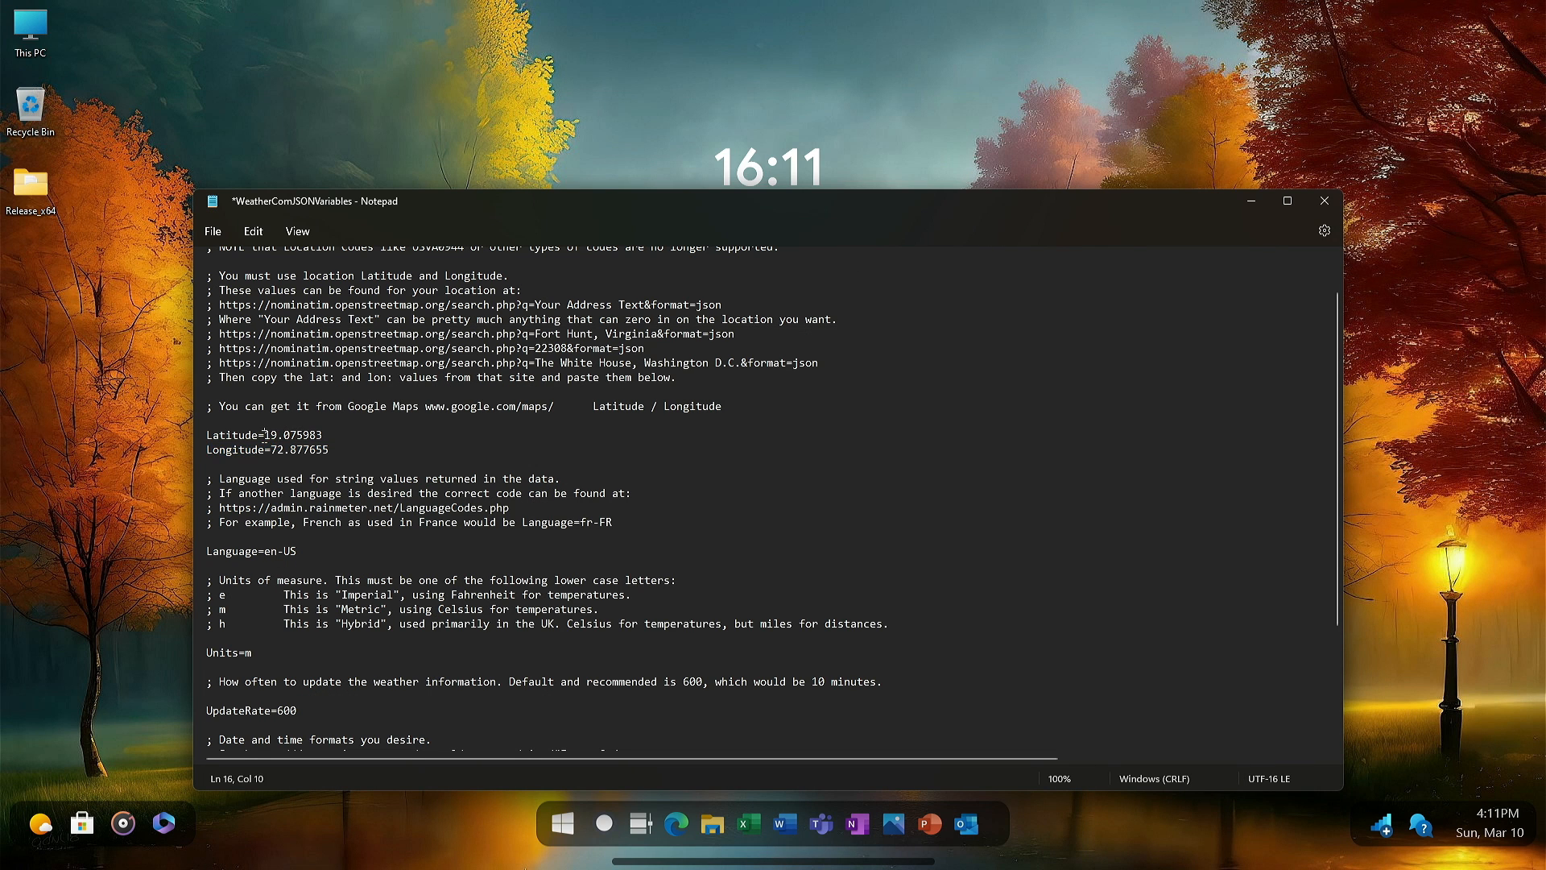
{"action": "left_click_drag", "start_coordinate": [268, 437], "coordinate": [347, 436]}
{"action": "right_click", "coordinate": [296, 438]}
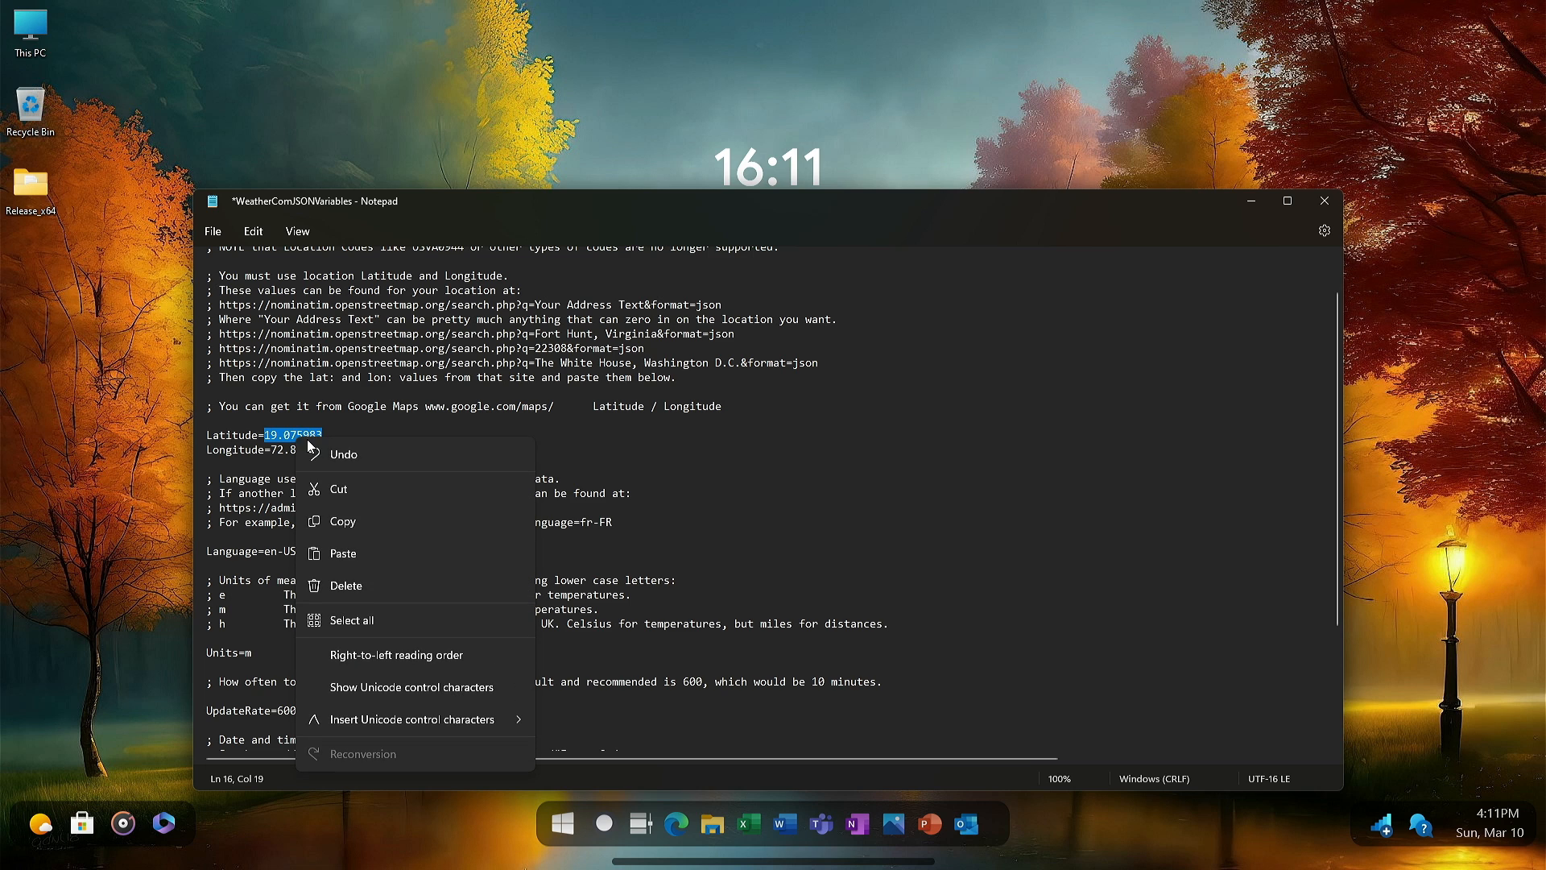
{"action": "left_click", "coordinate": [343, 547]}
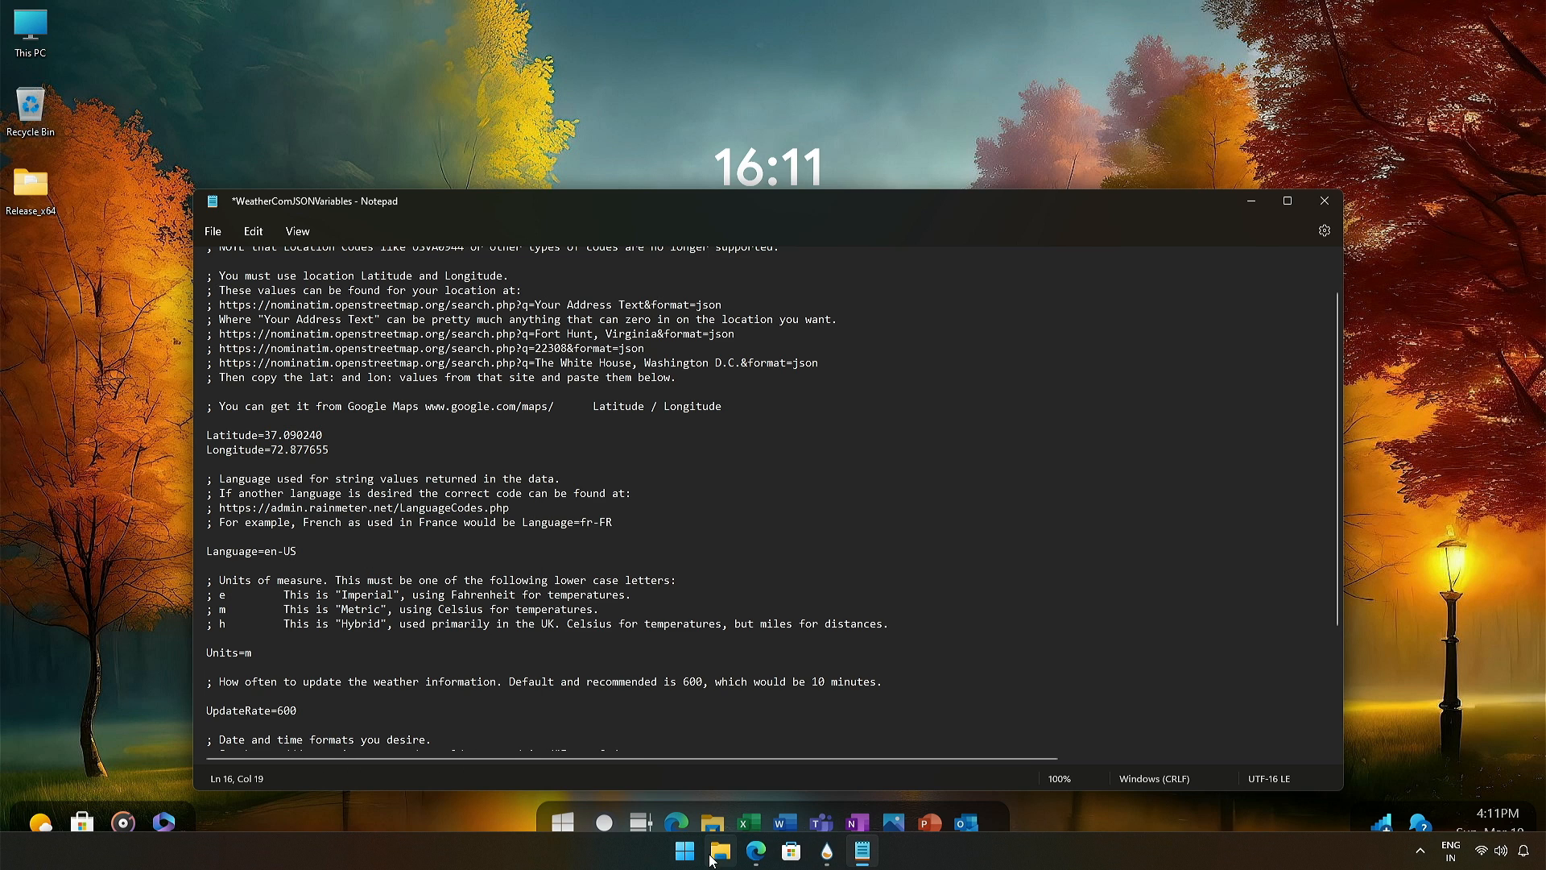
Copy the found longitude from LatLong.net in Edge and set Longitude to -95.712891 in the Notepad variables file
{"action": "left_click", "coordinate": [756, 851]}
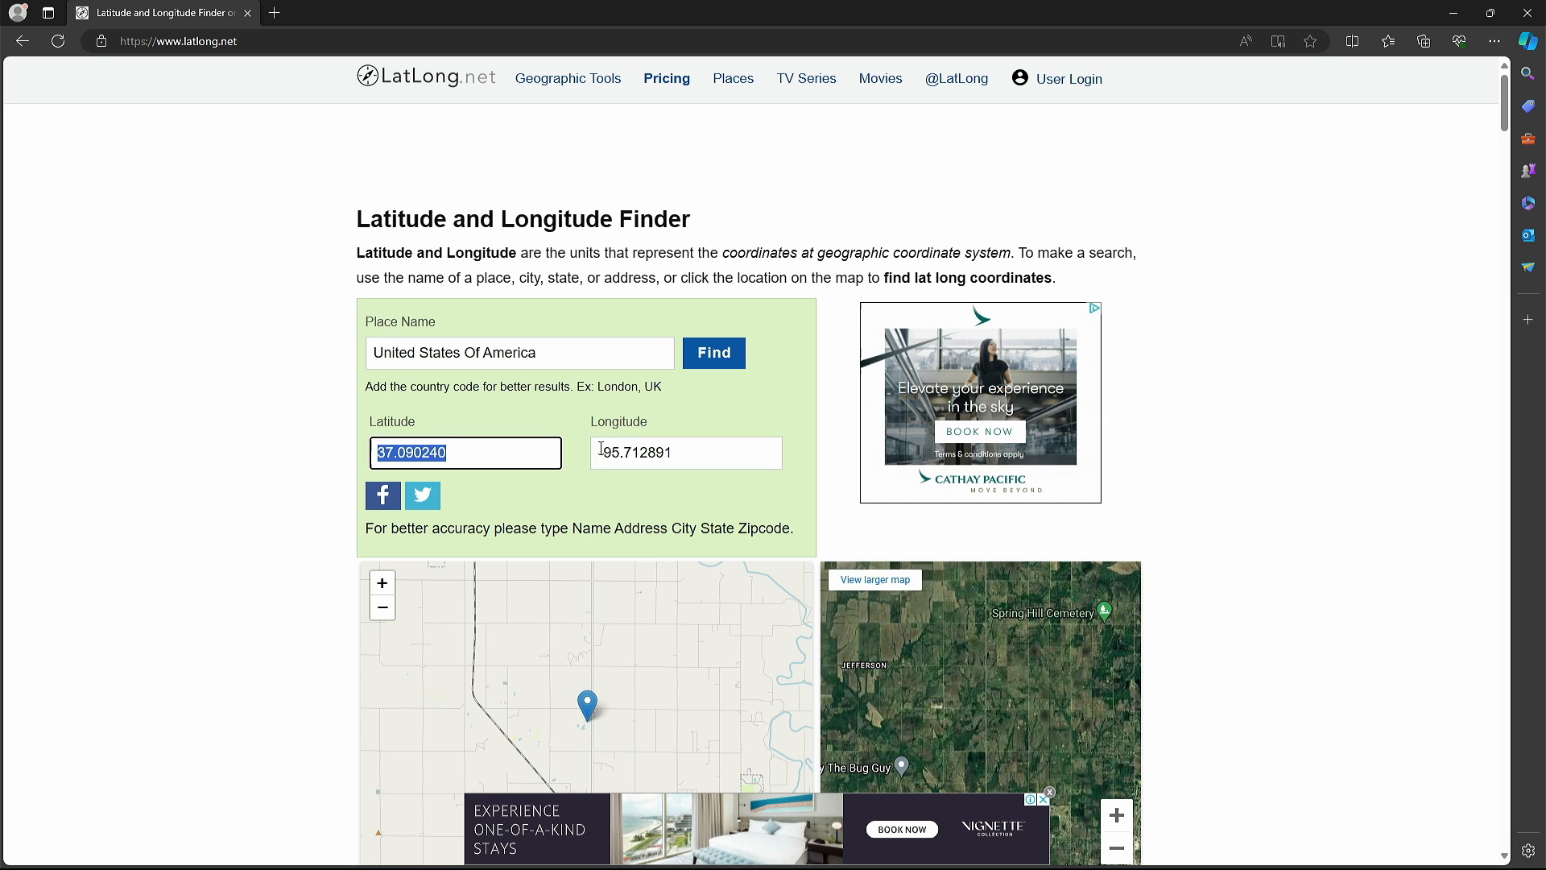
{"action": "left_click_drag", "start_coordinate": [599, 461], "coordinate": [736, 468]}
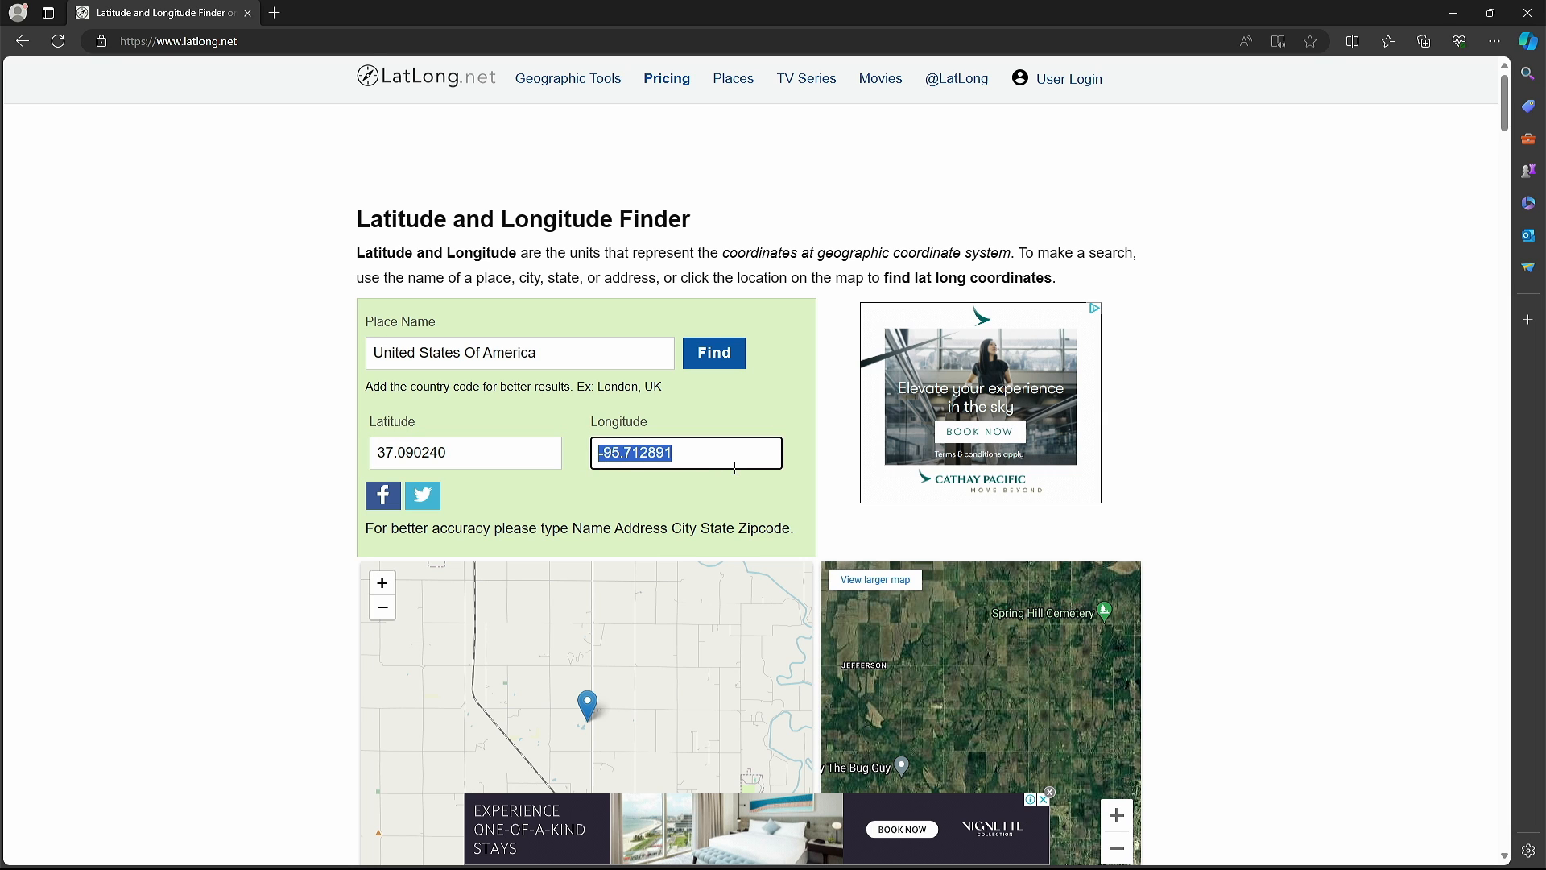
{"action": "right_click", "coordinate": [639, 453]}
{"action": "left_click", "coordinate": [683, 556]}
{"action": "left_click", "coordinate": [1456, 14]}
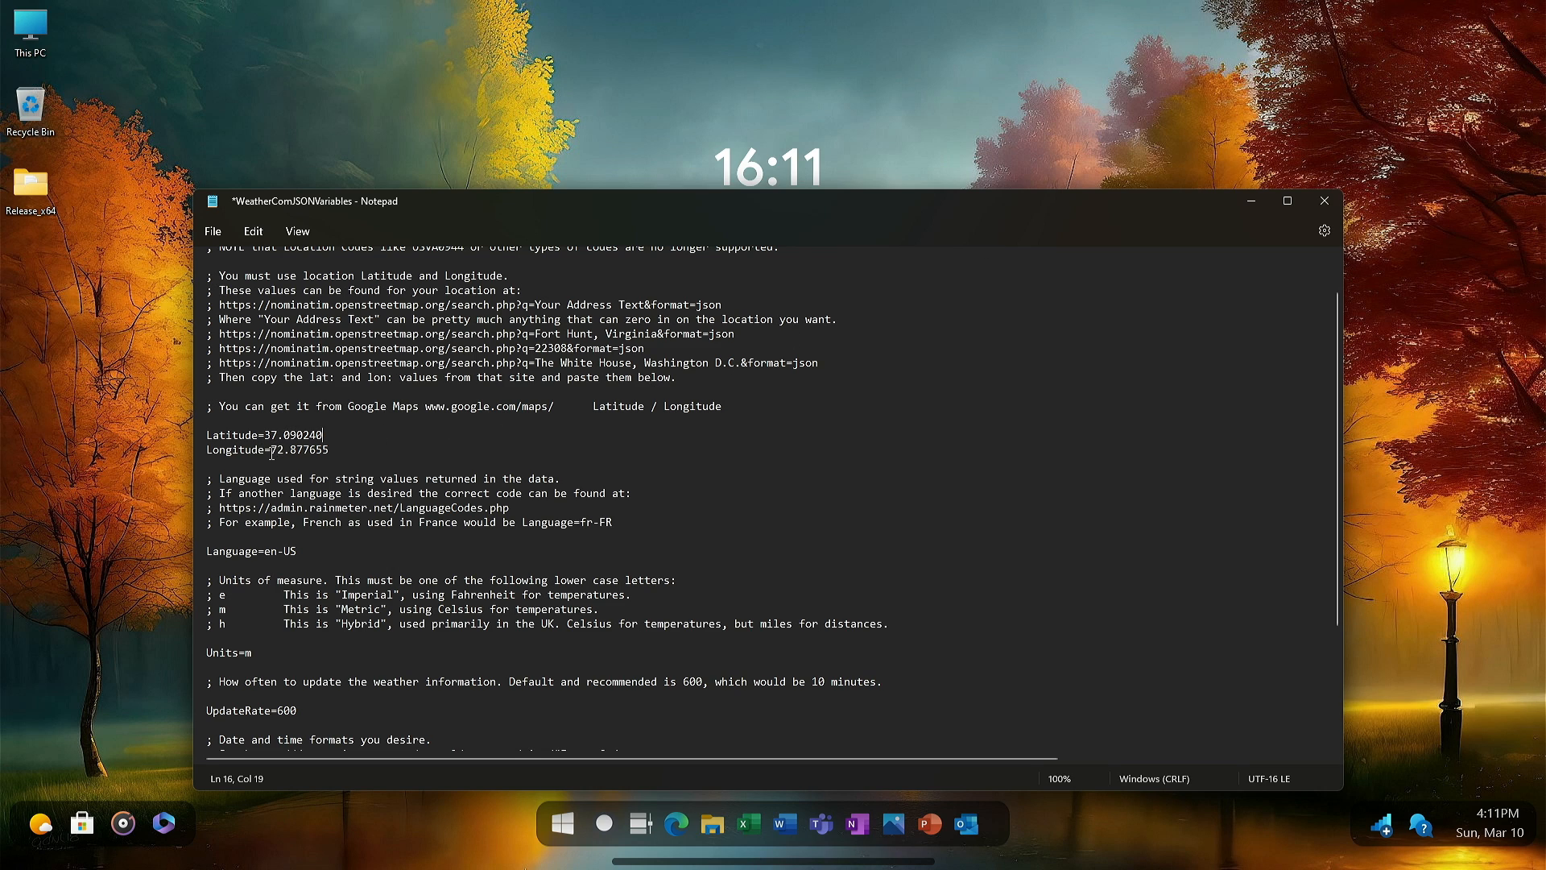
{"action": "left_click_drag", "start_coordinate": [271, 452], "coordinate": [312, 459]}
{"action": "right_click", "coordinate": [312, 454]}
{"action": "left_click", "coordinate": [346, 567]}
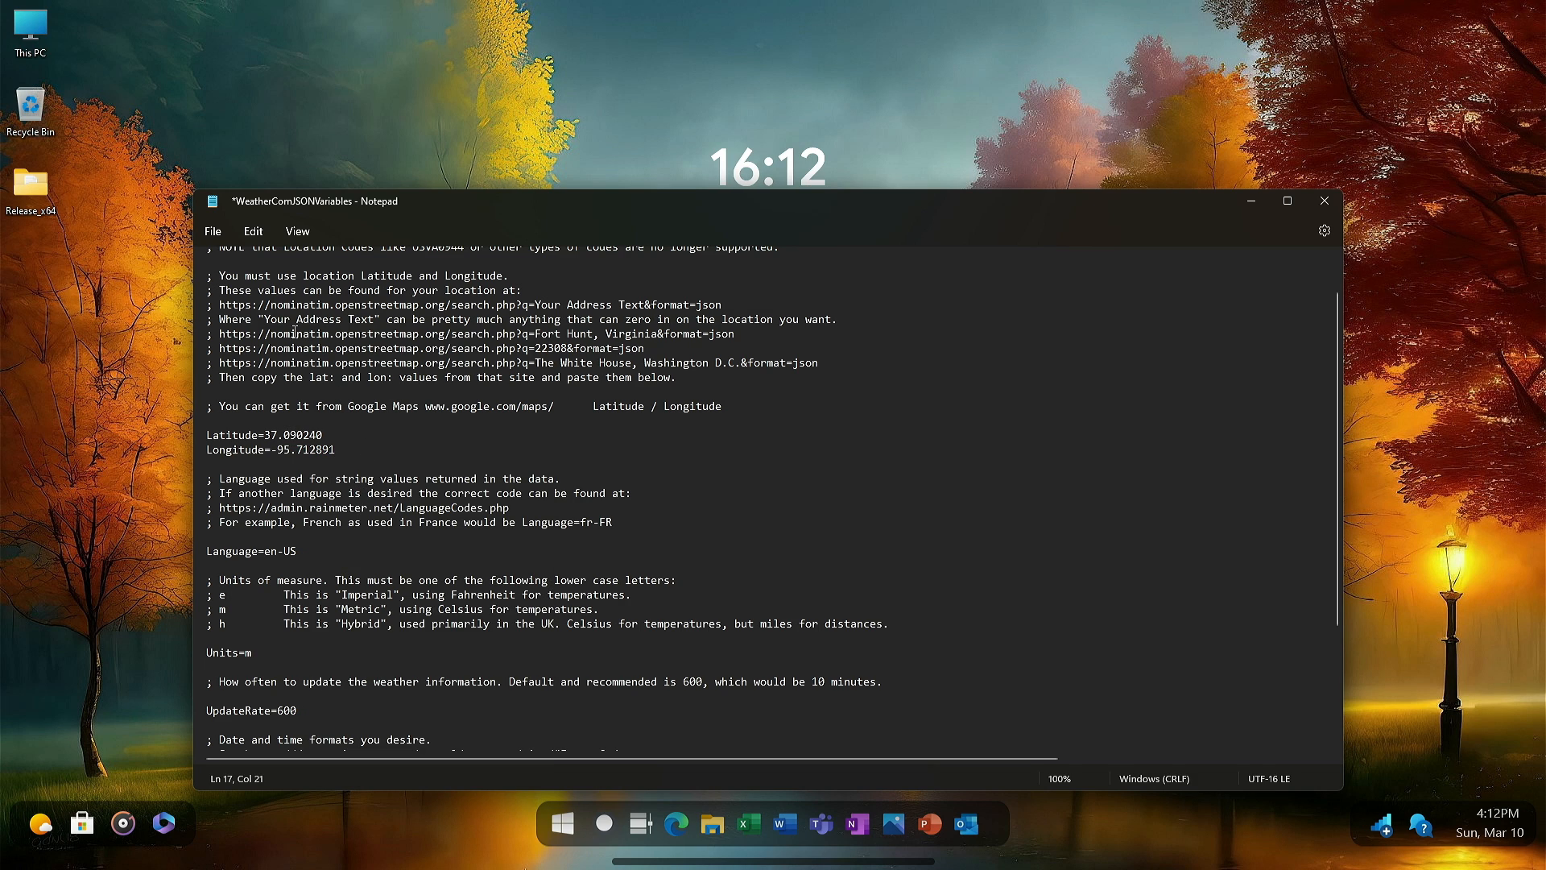
Save and close the weather variables file, and refresh the SmallCleanWeather skin on the desktop
{"action": "left_click", "coordinate": [204, 241]}
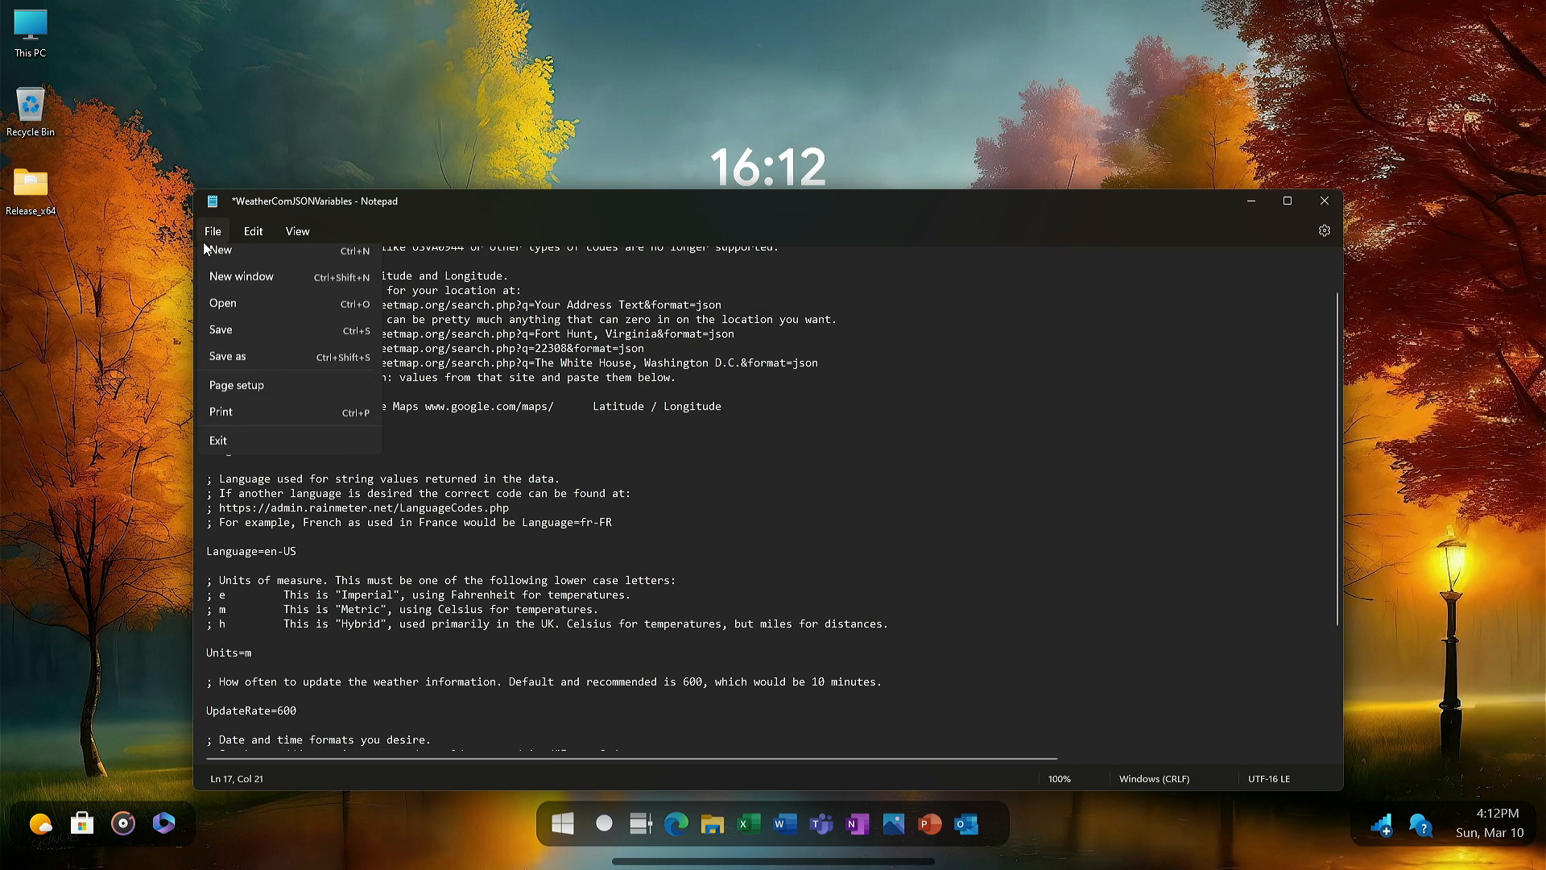
{"action": "left_click", "coordinate": [221, 340]}
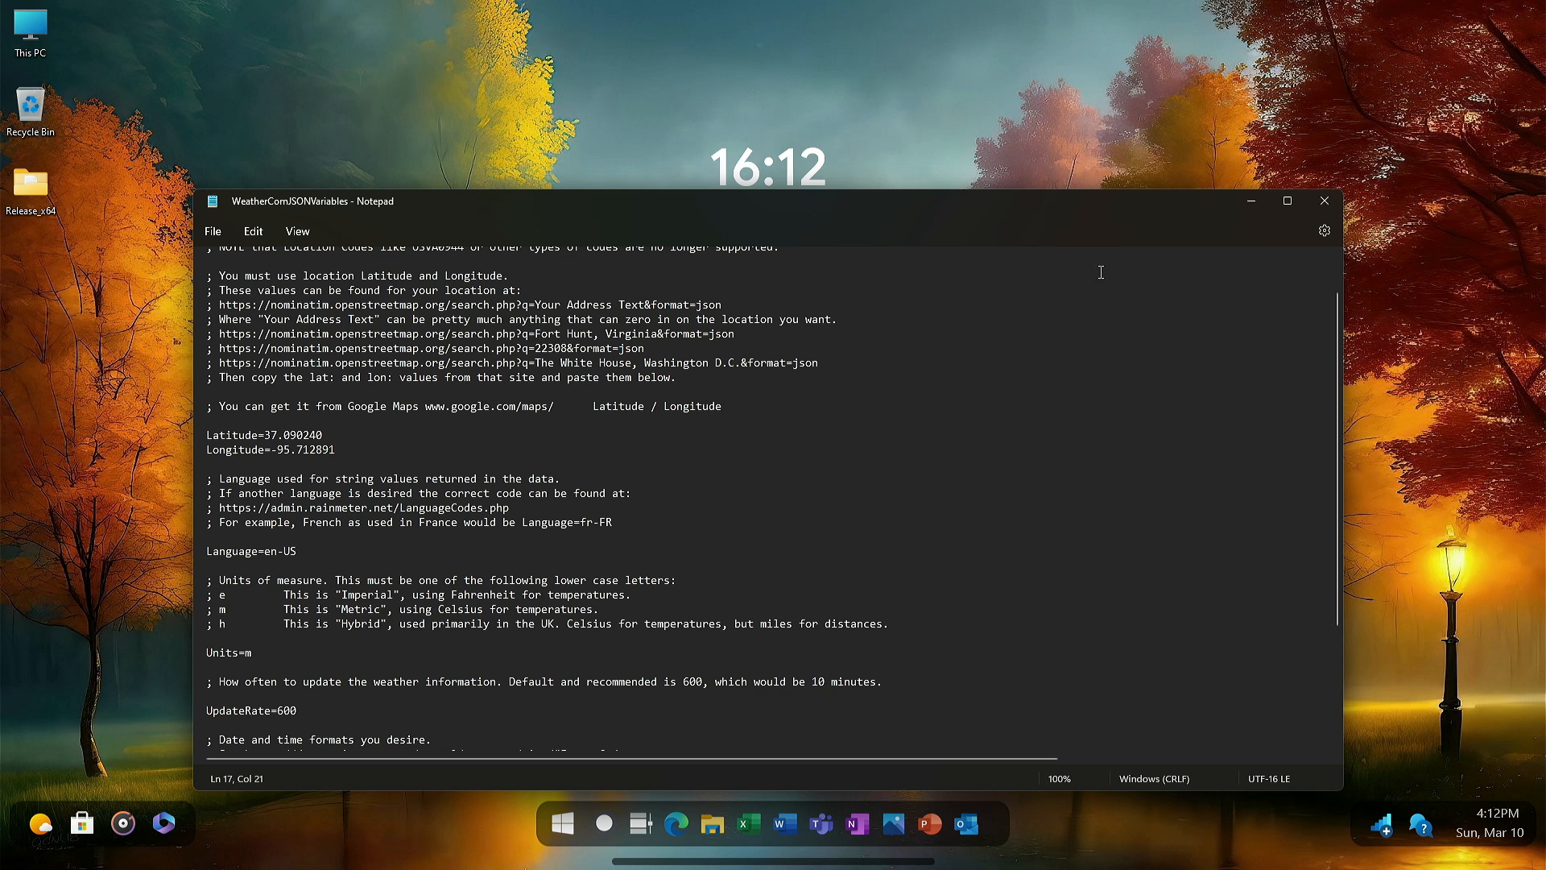
{"action": "left_click", "coordinate": [1325, 202]}
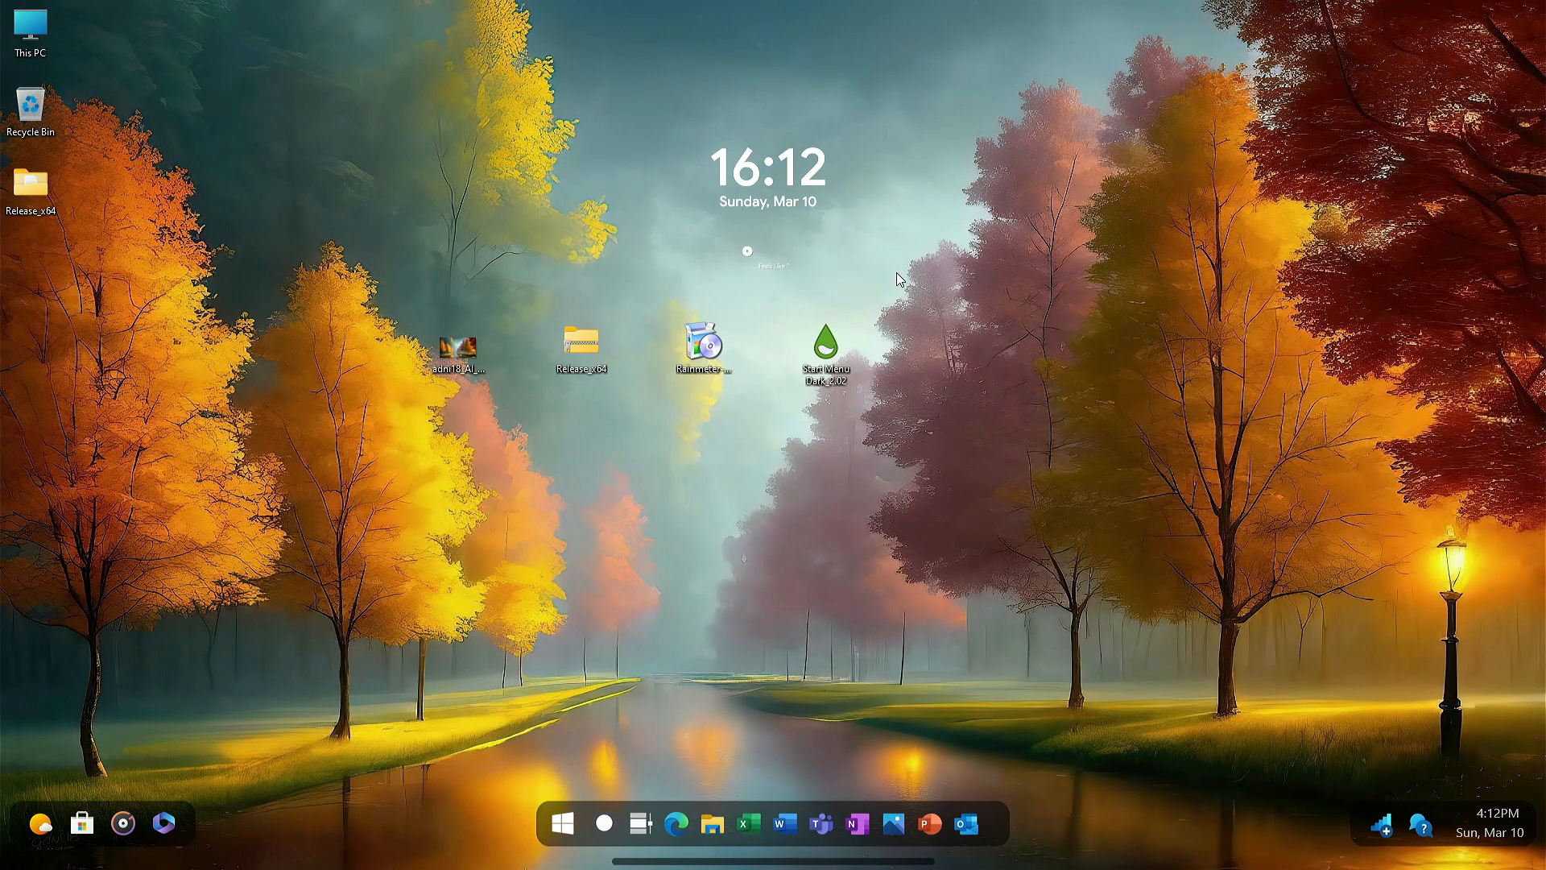
{"action": "right_click", "coordinate": [749, 264]}
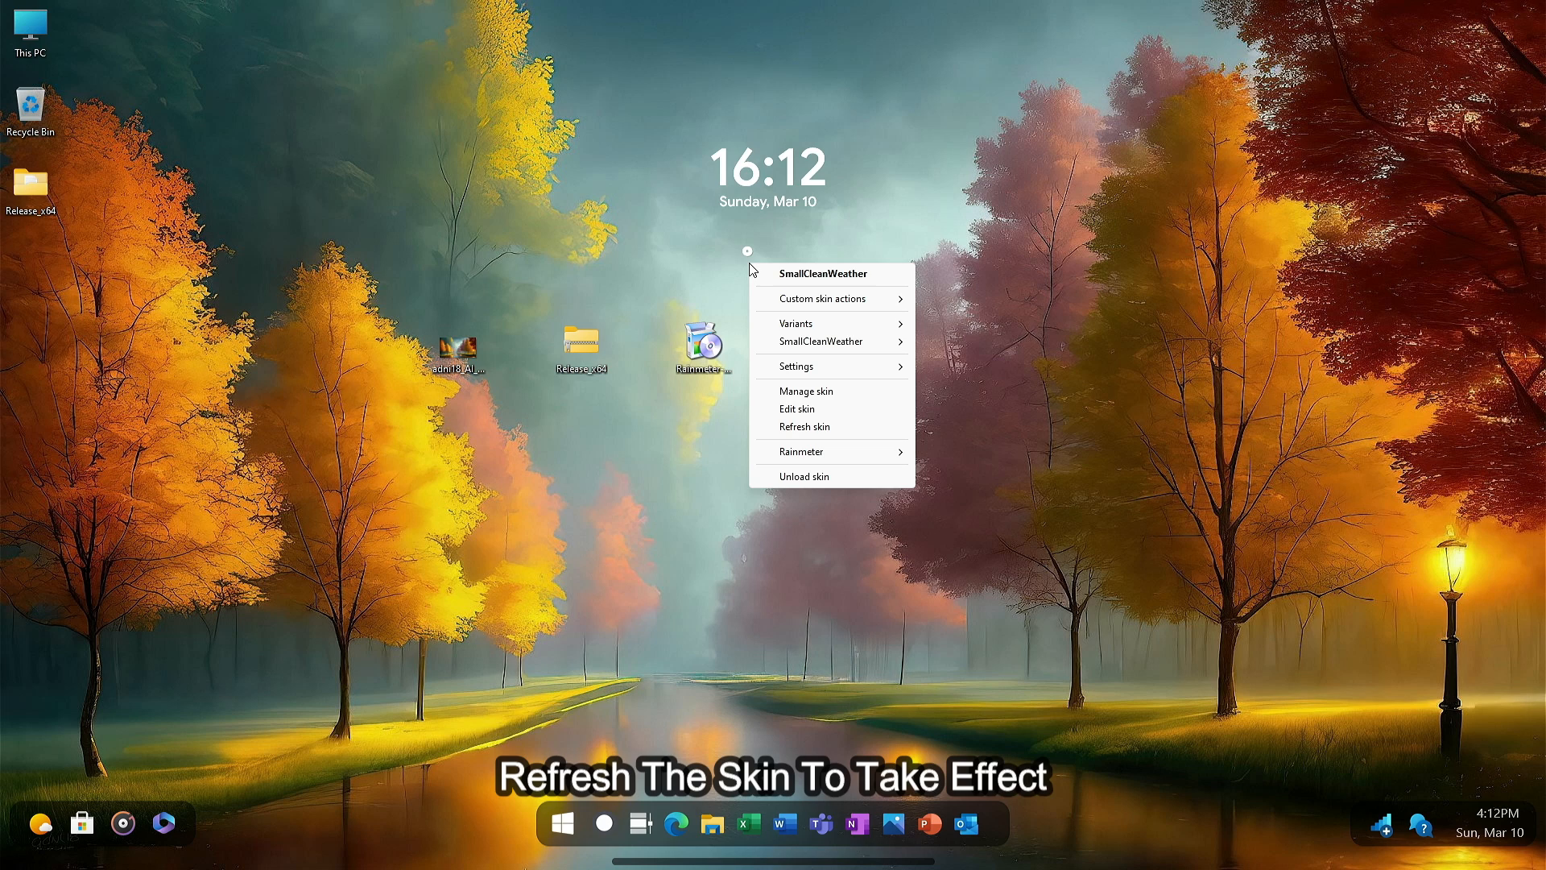
{"action": "left_click", "coordinate": [757, 428]}
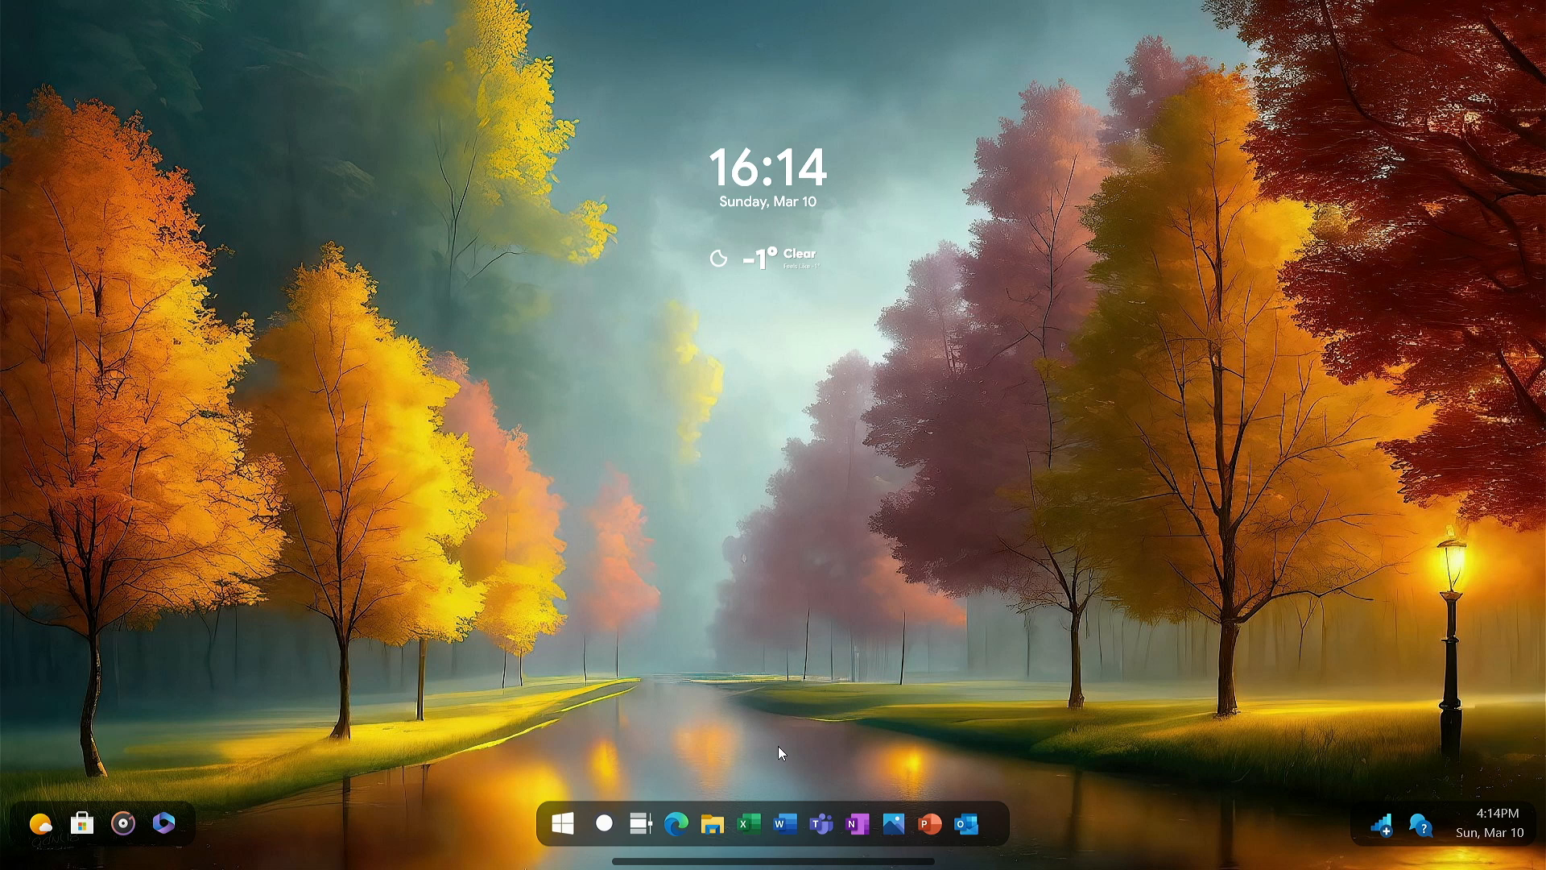
Open the Rainmeter start menu to check its app shortcuts and tiles, and close it again
{"action": "left_click", "coordinate": [565, 829]}
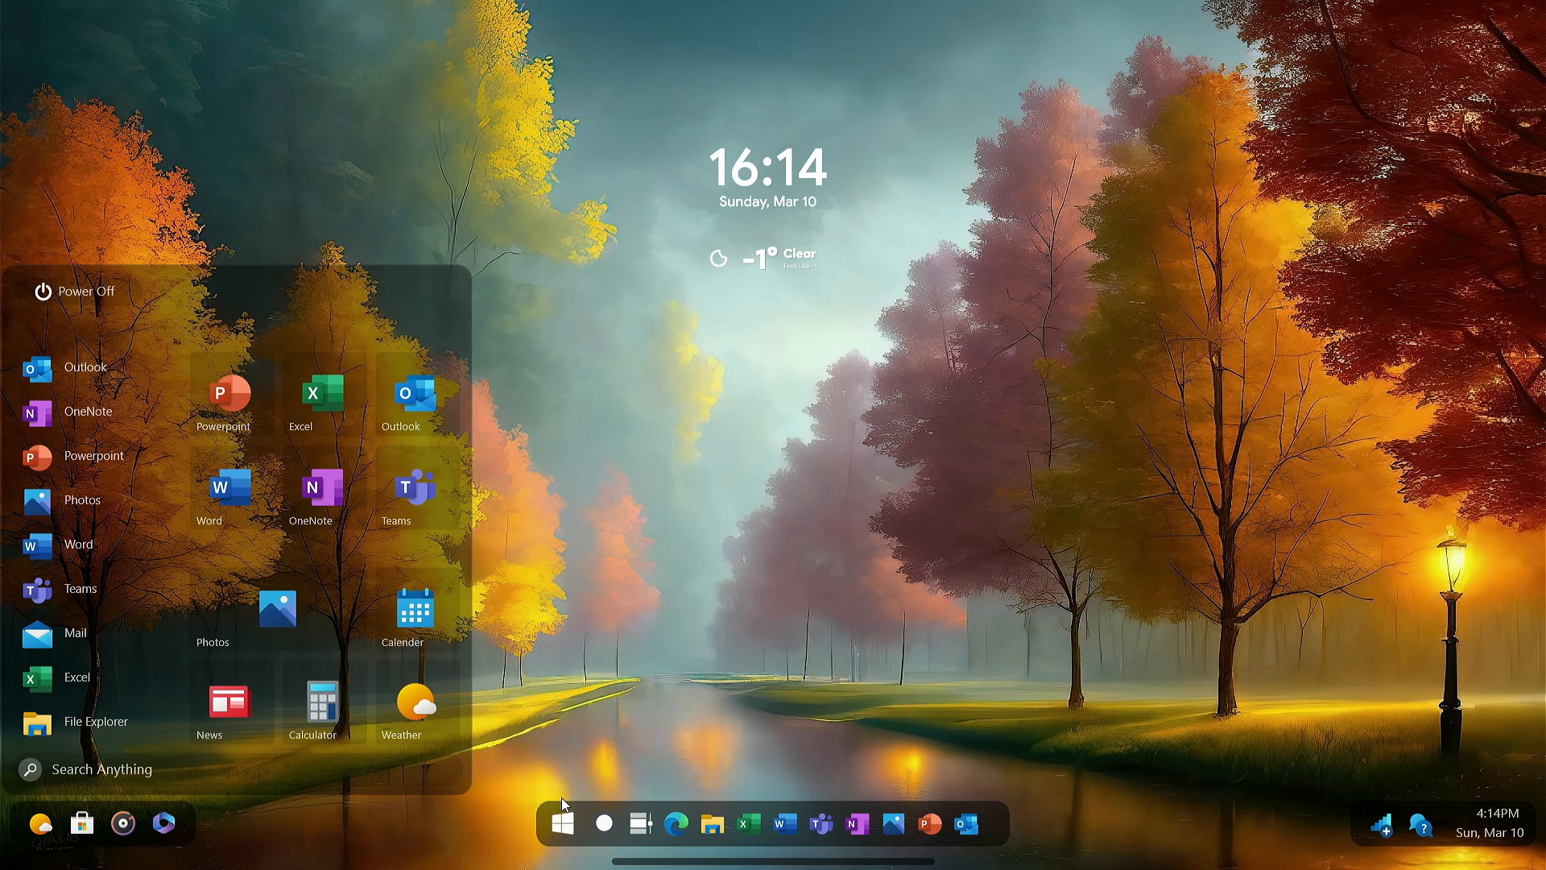
{"action": "left_click", "coordinate": [565, 824]}
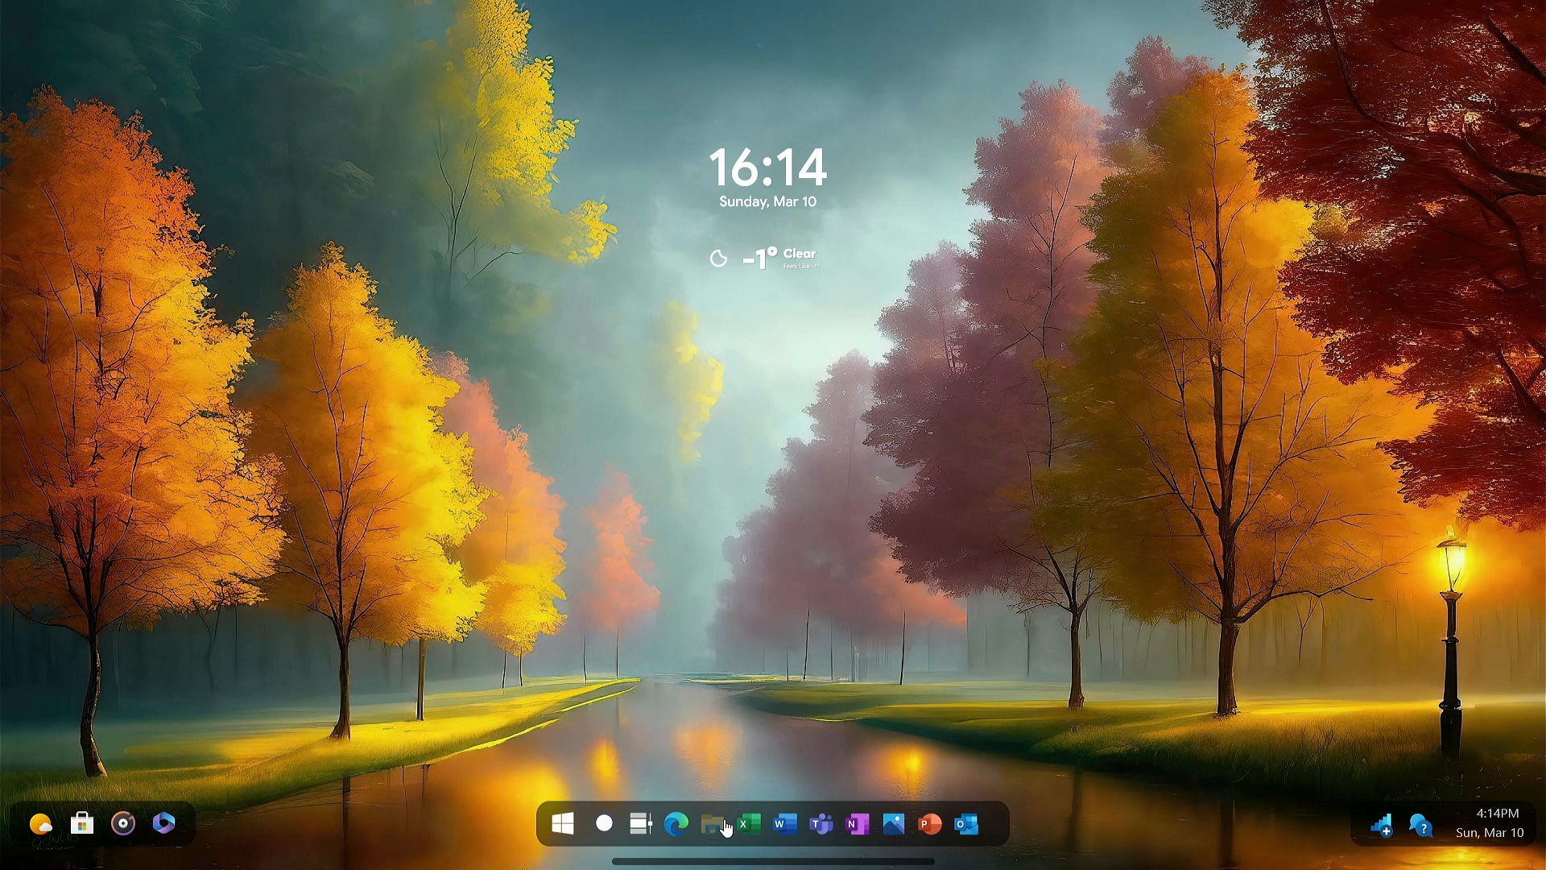
Open File Explorer, browse through This PC to Local Disk (C:), and display its folders as large thumbnails
{"action": "left_click", "coordinate": [714, 824]}
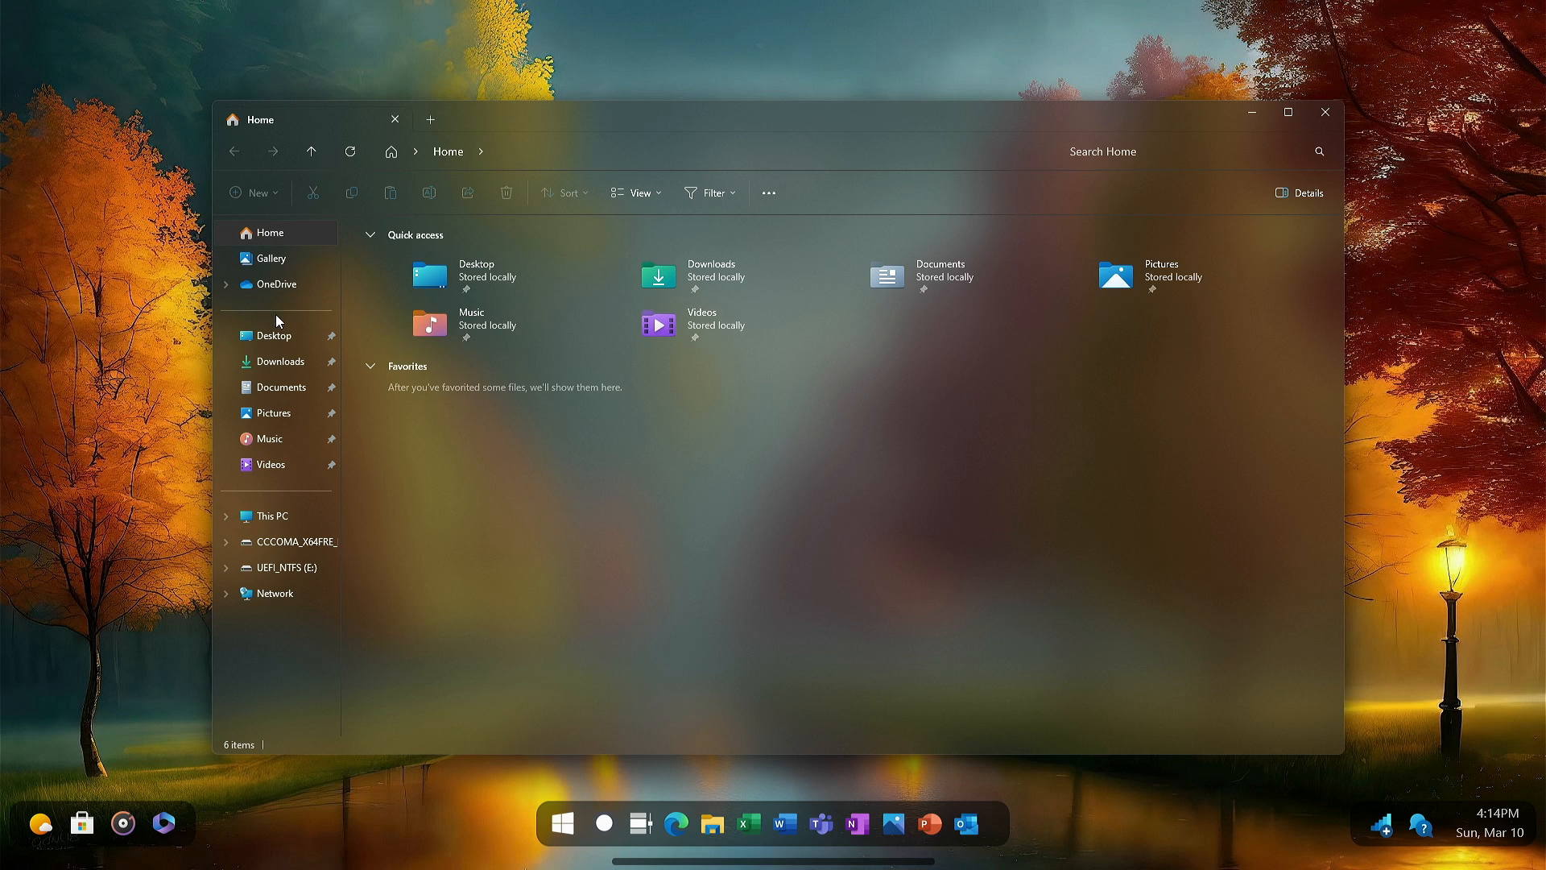
{"action": "left_click", "coordinate": [266, 517]}
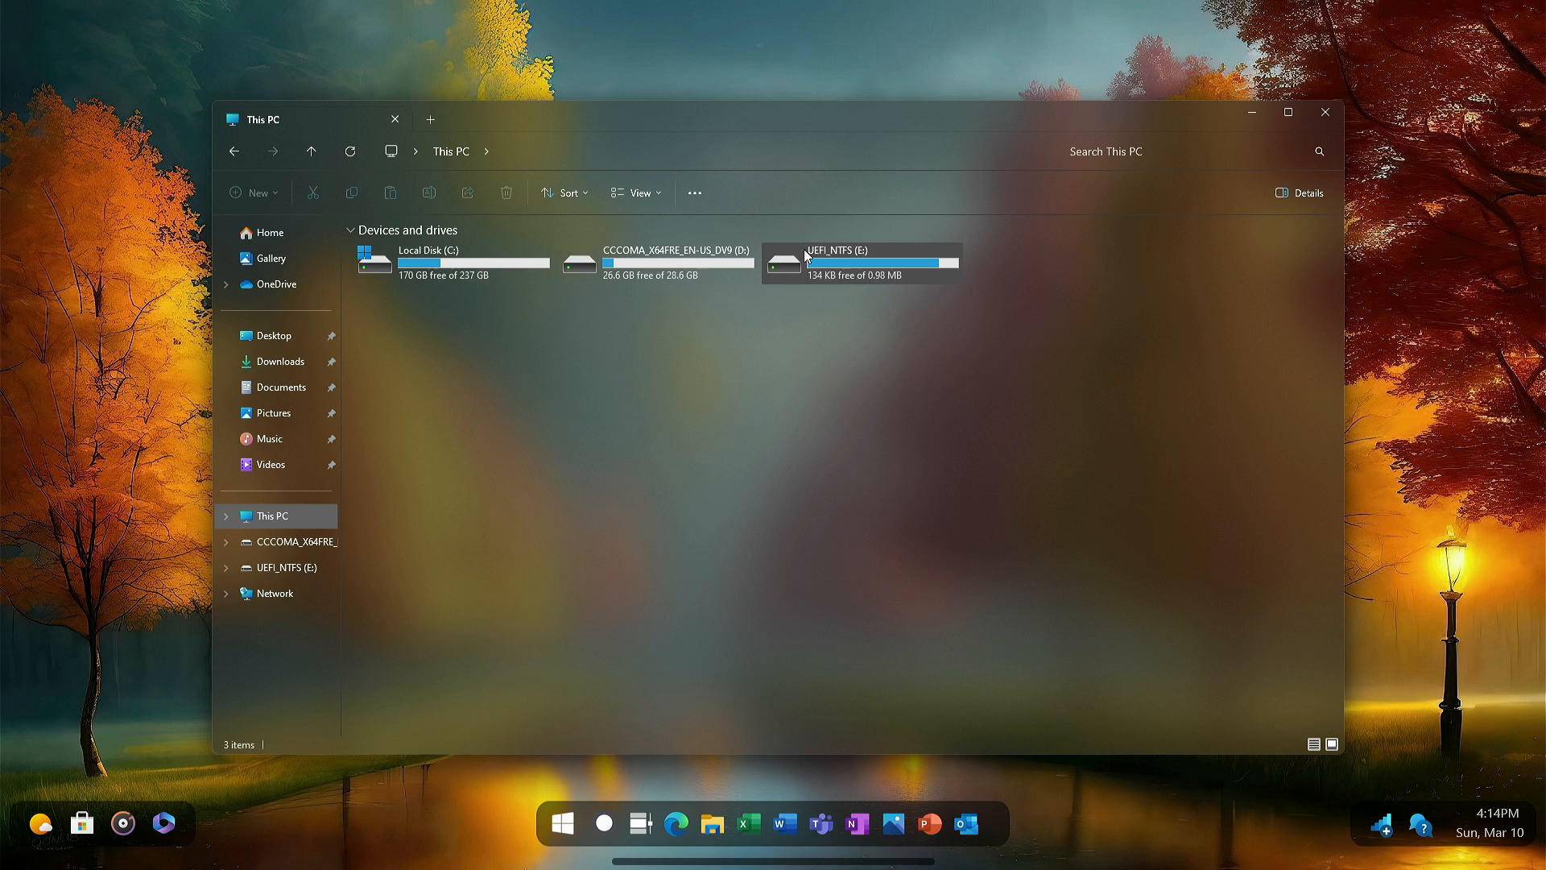
{"action": "left_click", "coordinate": [430, 268]}
{"action": "double_click", "coordinate": [429, 268]}
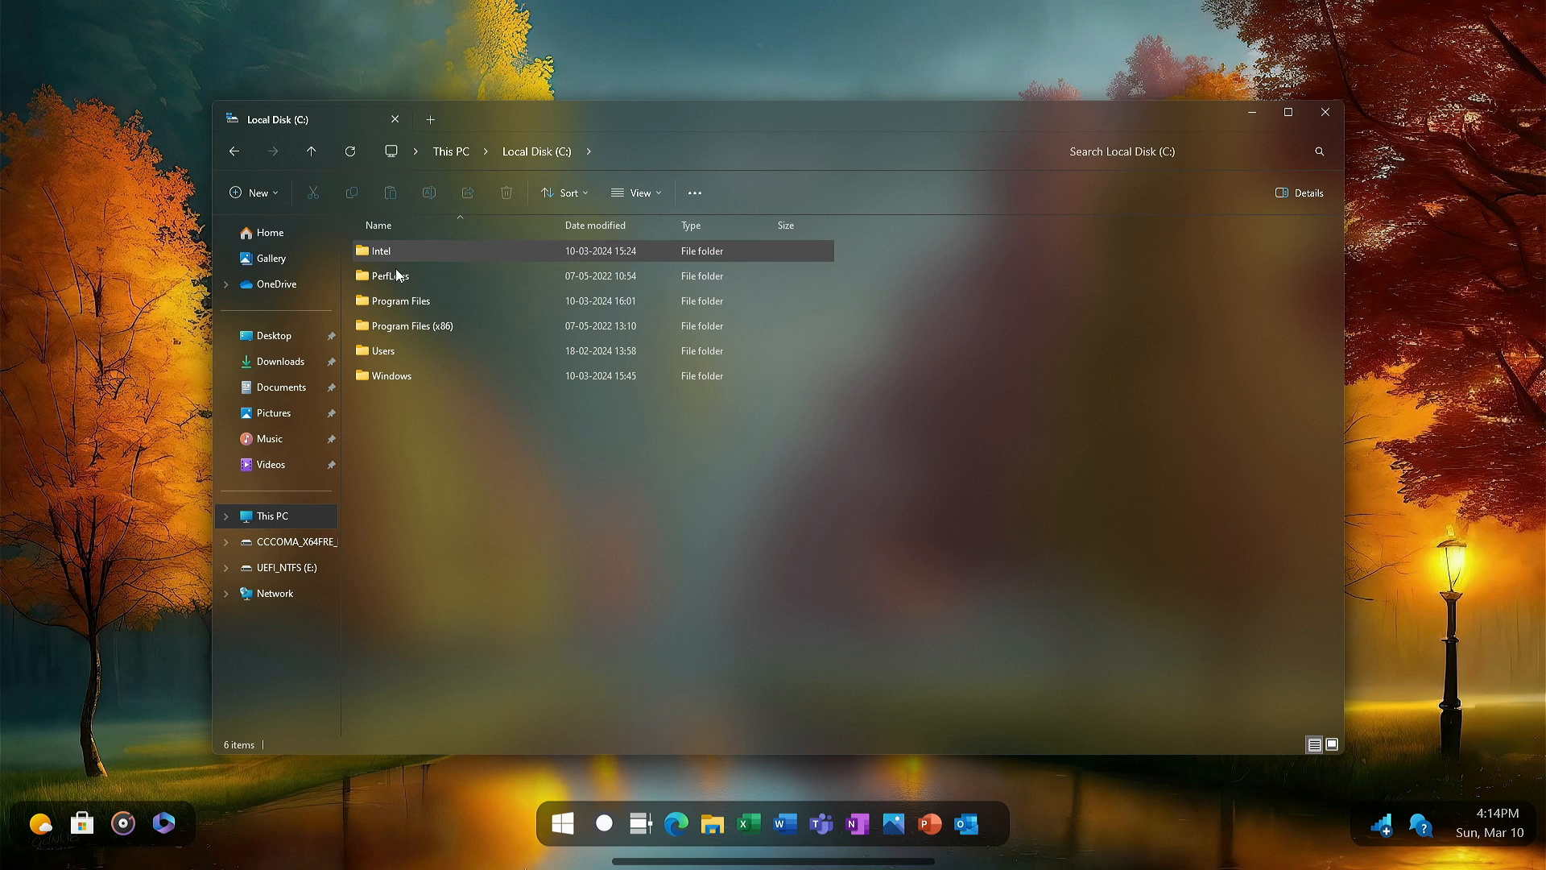
{"action": "left_click", "coordinate": [1332, 744]}
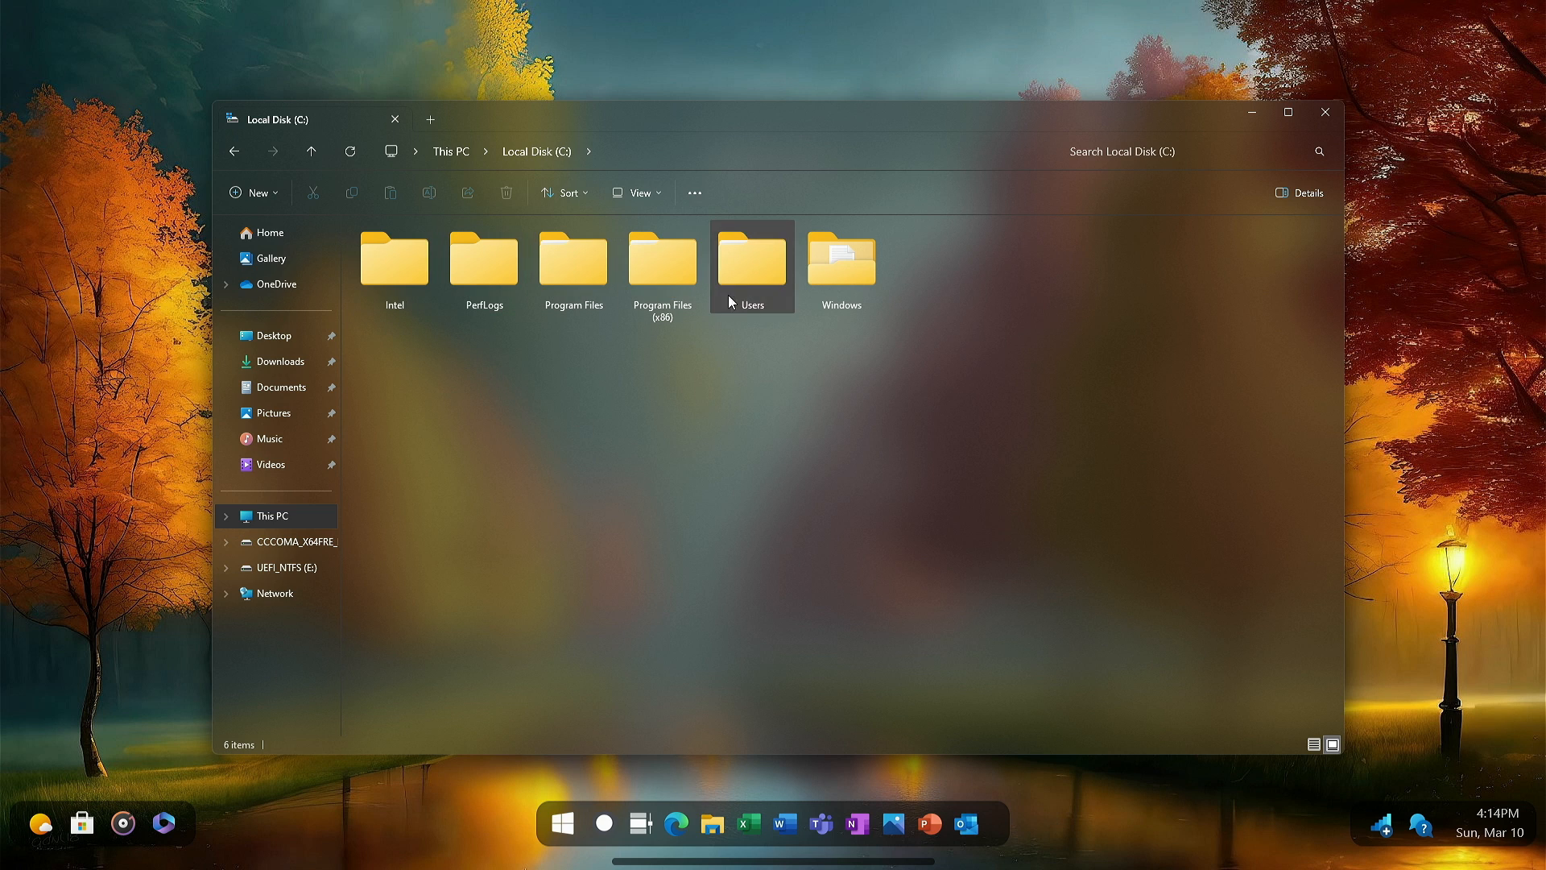